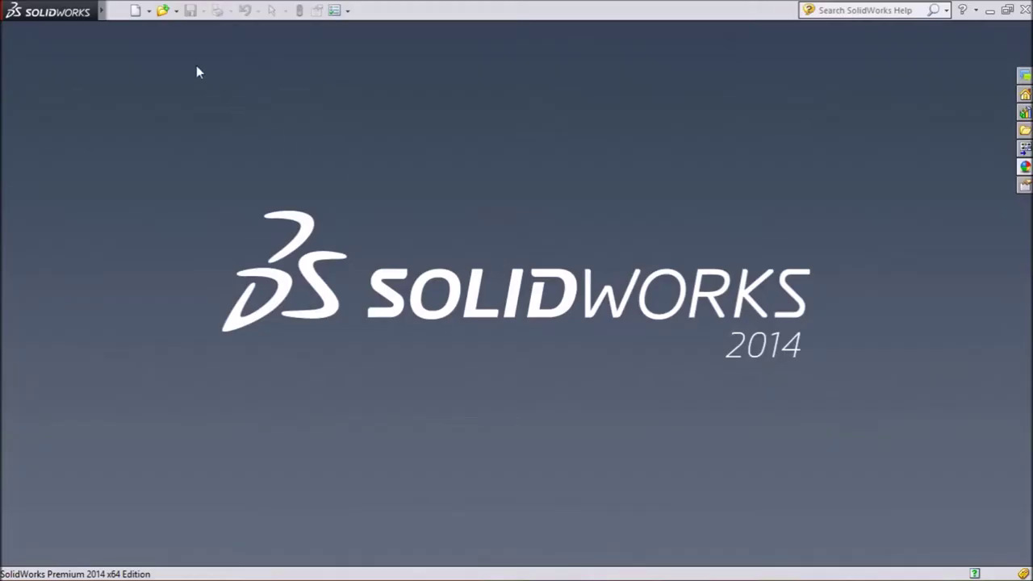
Create a new blank part document, Part5, and select the Front Plane
click(149, 12)
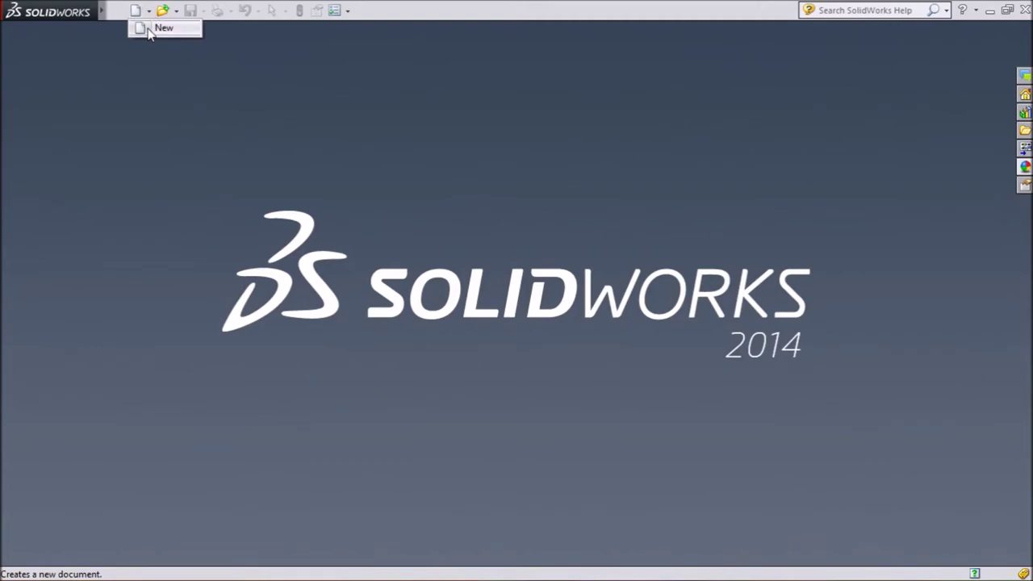
click(158, 28)
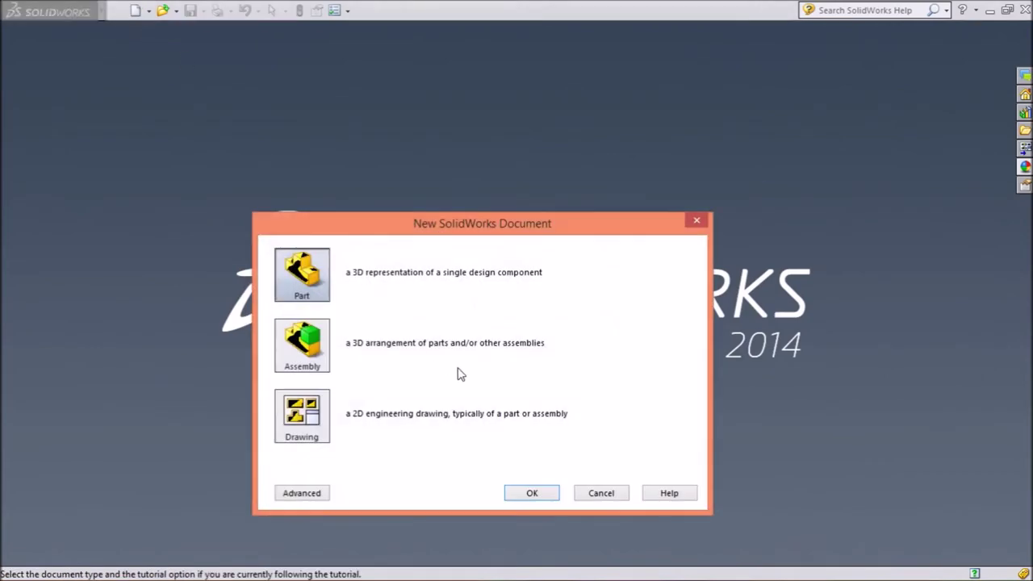
click(530, 494)
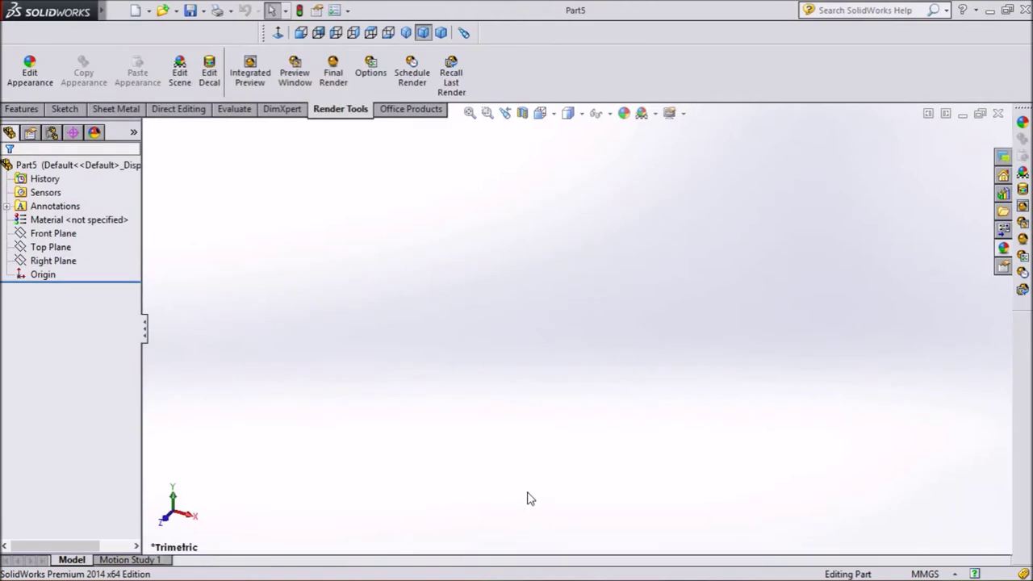
click(65, 235)
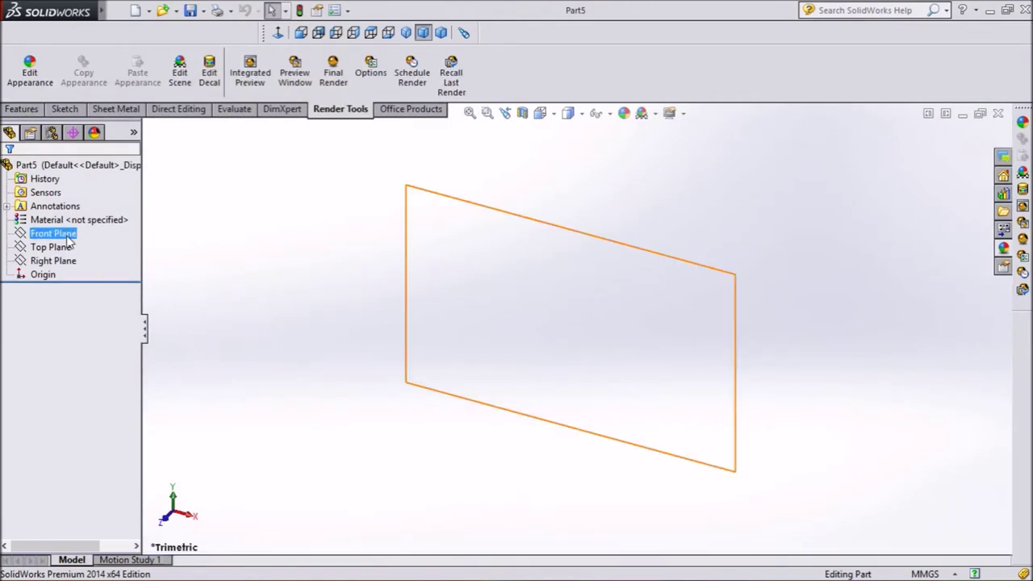
Start a sketch on the Front Plane and draw a vertical line down from the origin
click(70, 236)
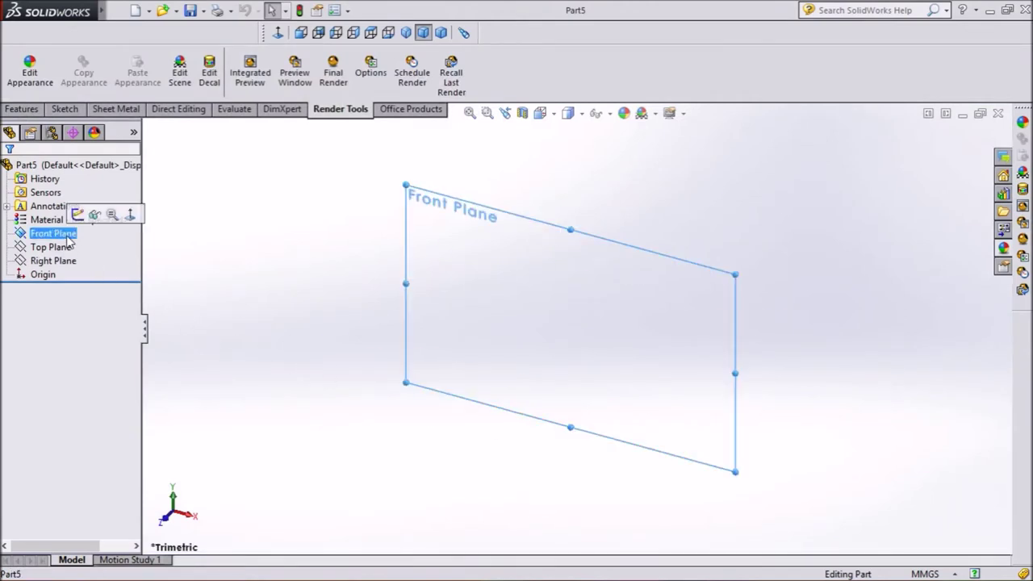
click(77, 215)
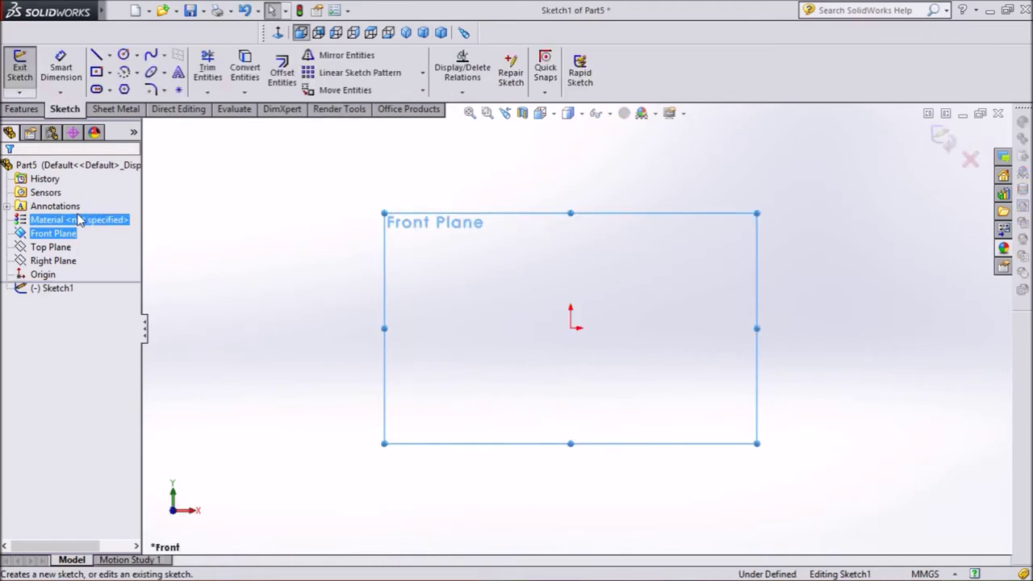
click(95, 55)
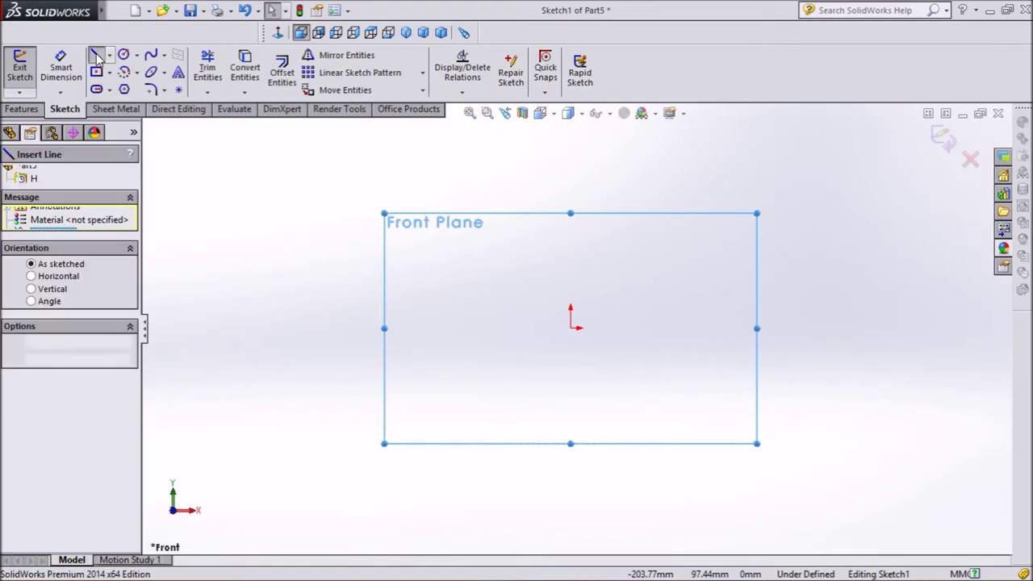
click(570, 328)
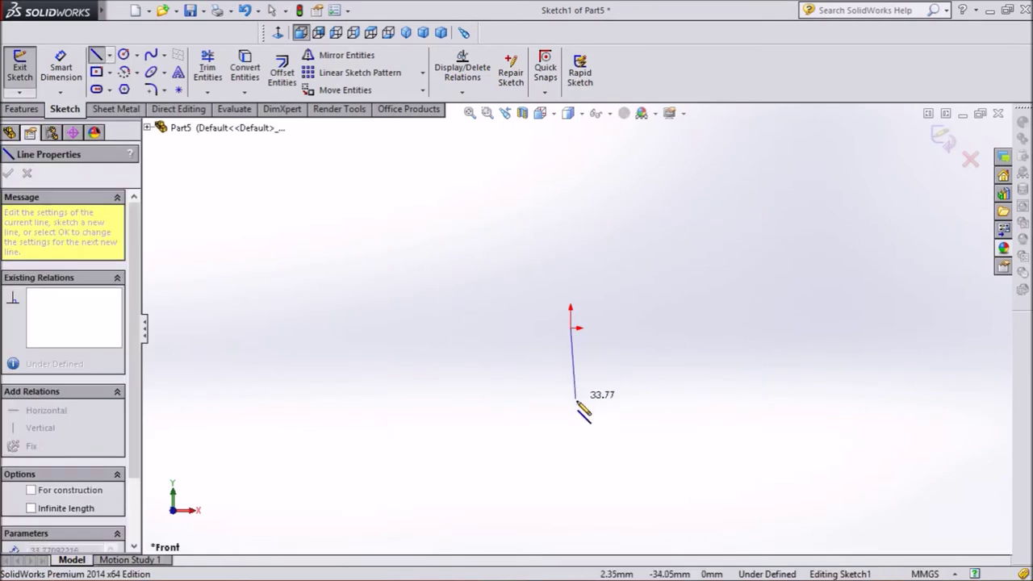
click(571, 436)
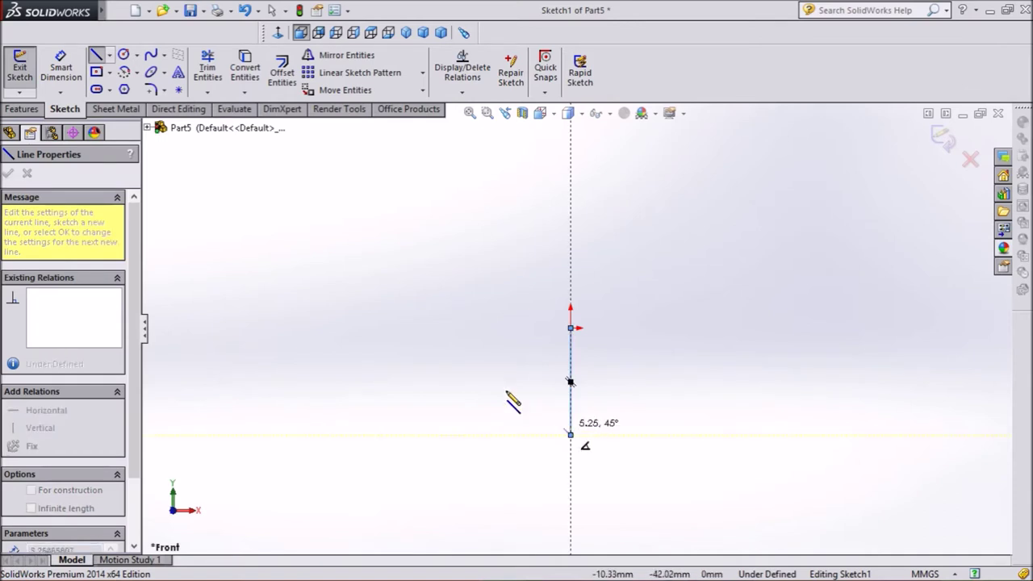
Dimension the downward vertical line to 36 mm
click(60, 69)
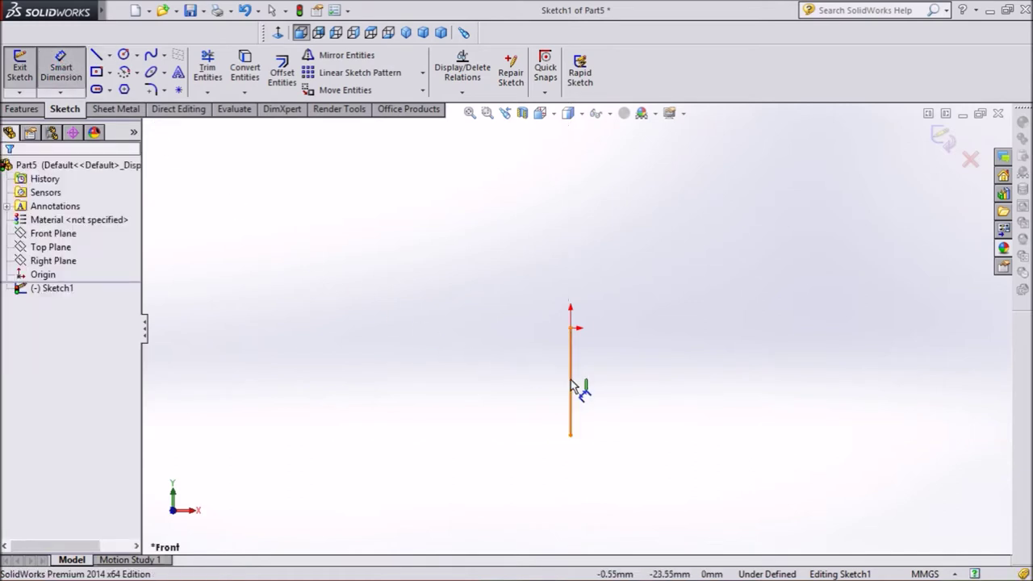
click(572, 386)
click(534, 392)
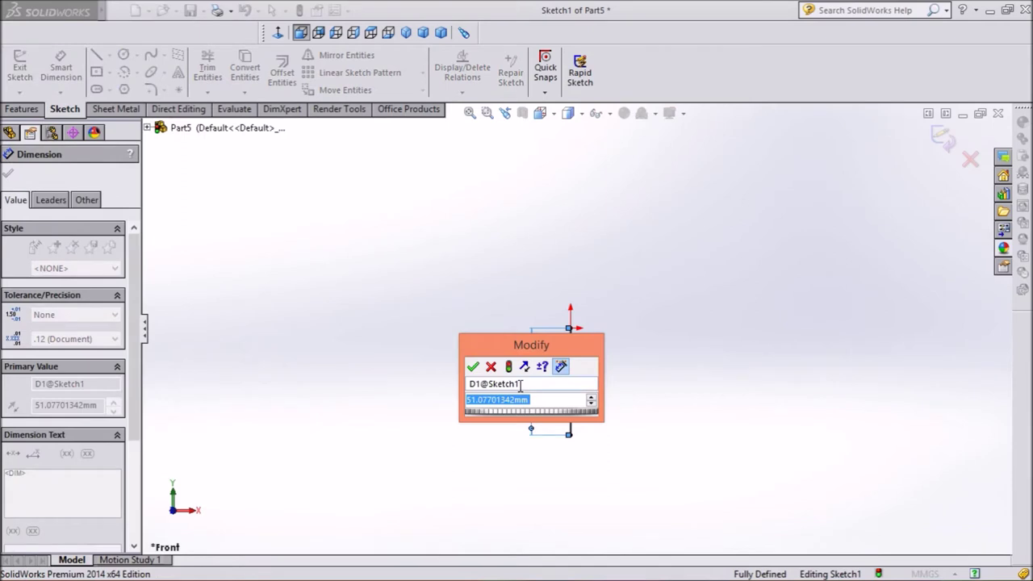
text(36)
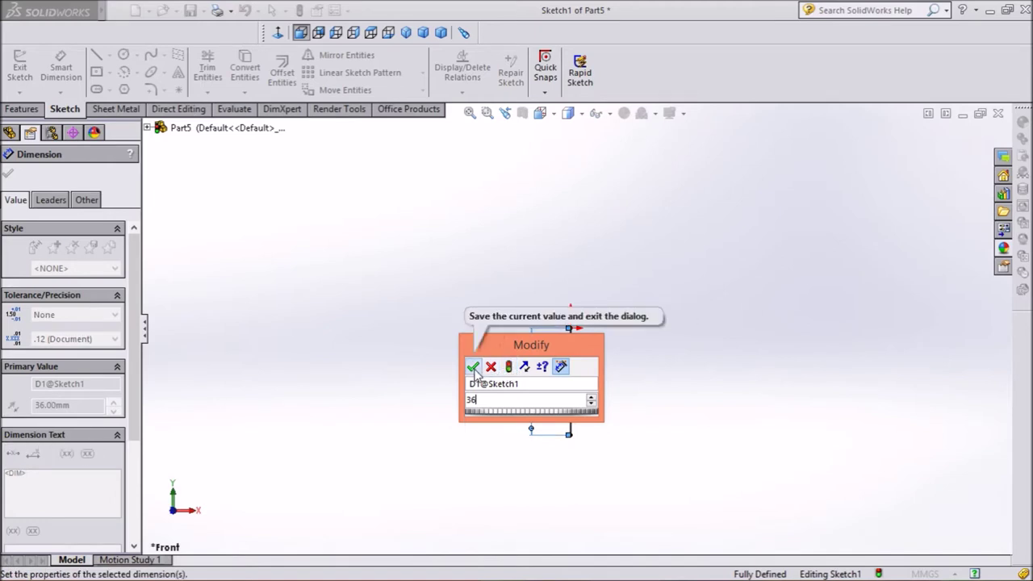
click(473, 366)
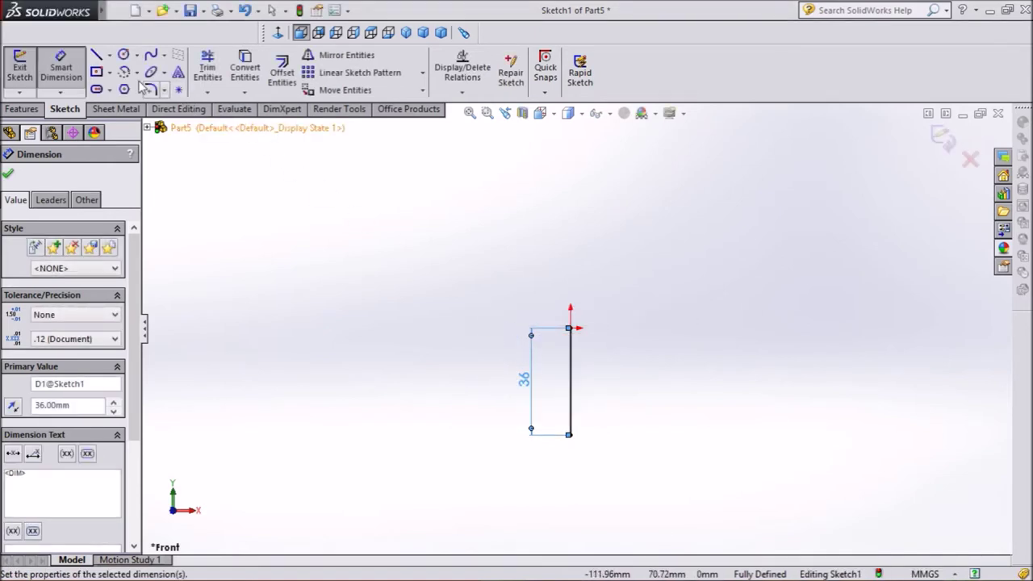
click(96, 57)
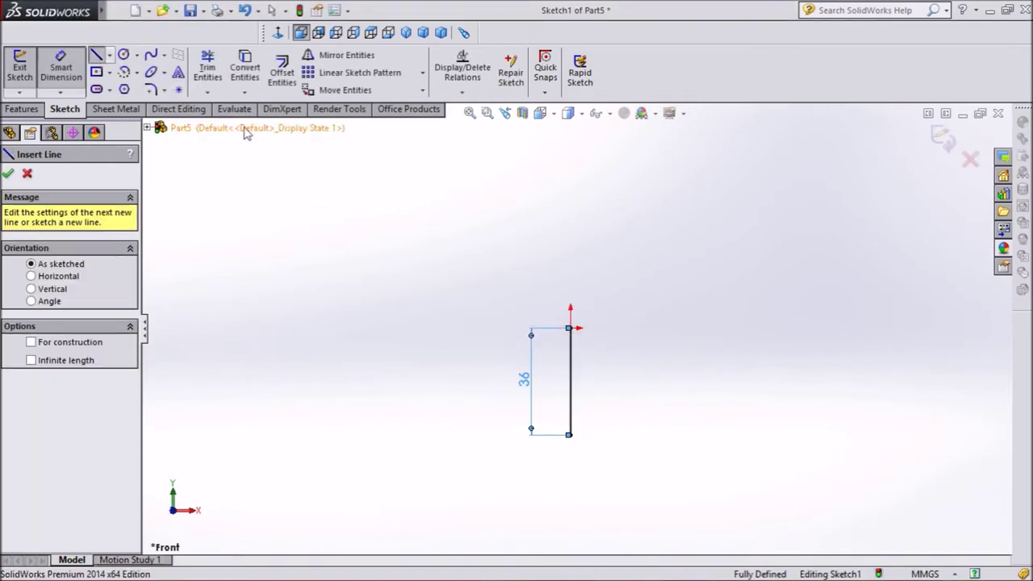
Draw a vertical line up from the origin and dimension it to 36 mm
click(570, 328)
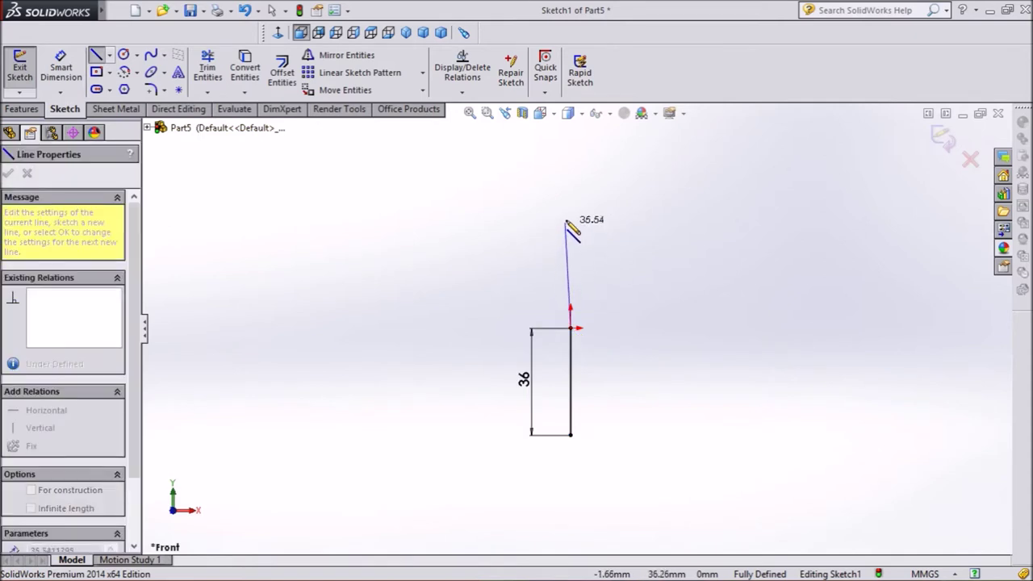
click(570, 208)
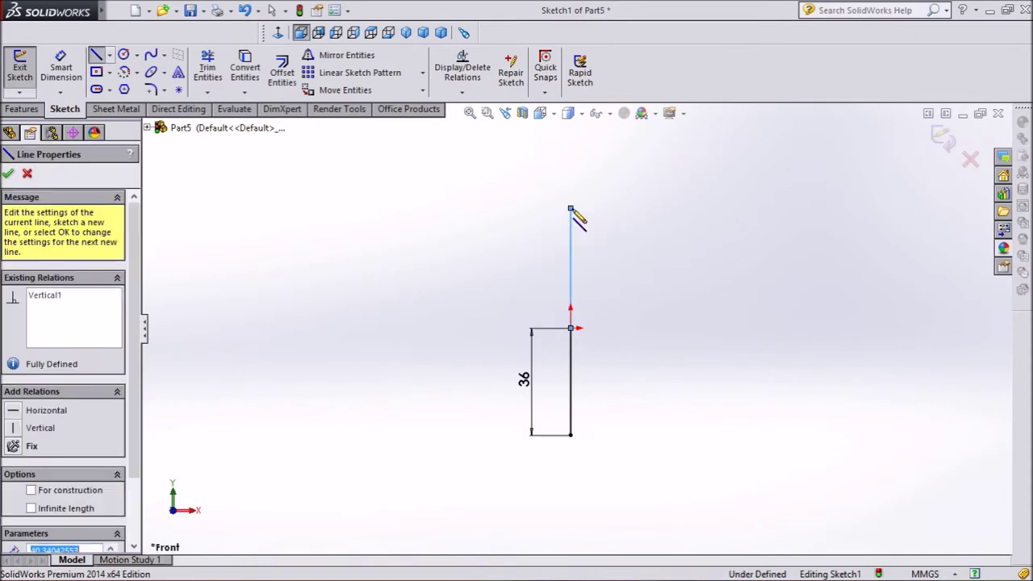
click(60, 68)
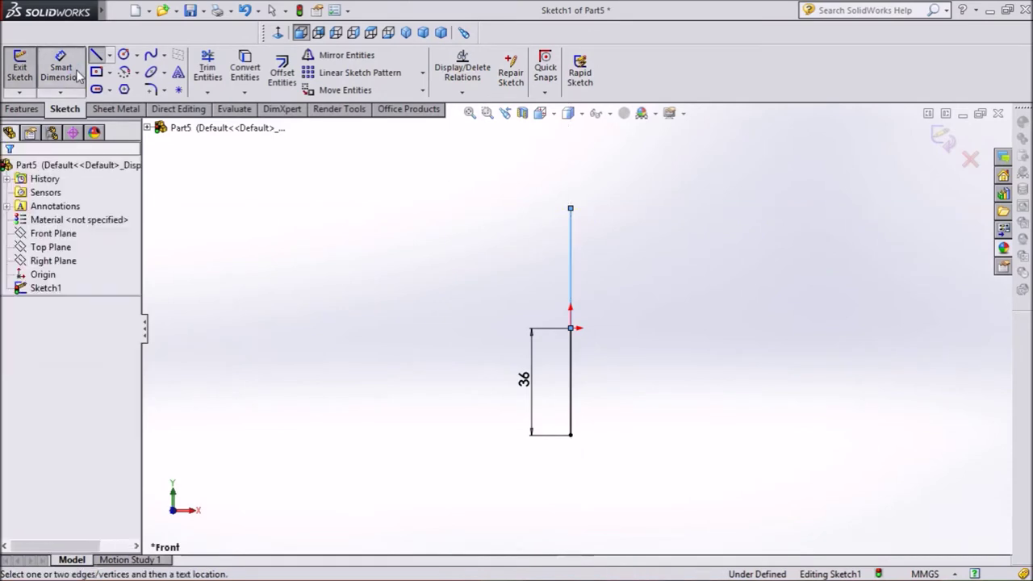
click(571, 288)
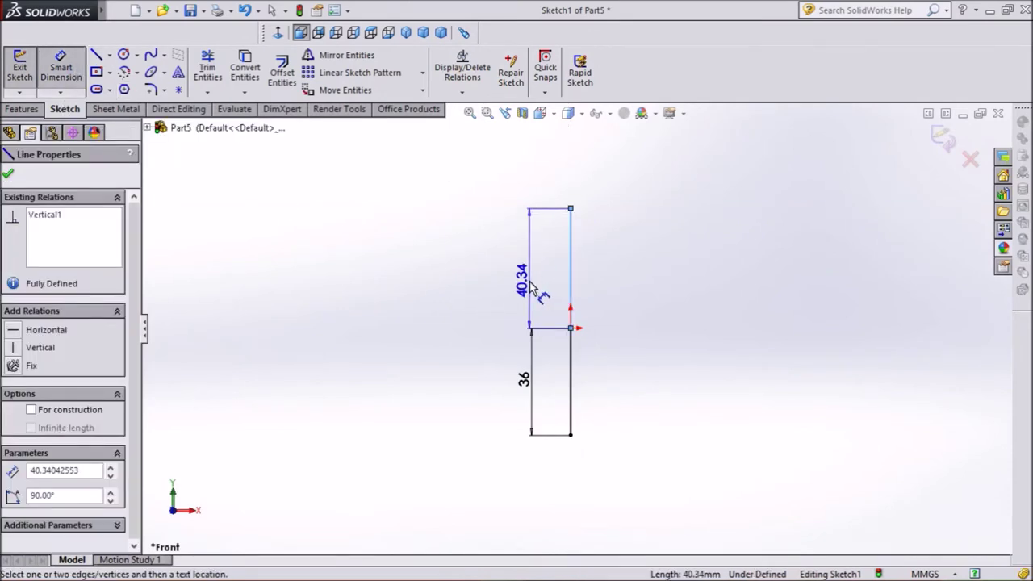
click(530, 288)
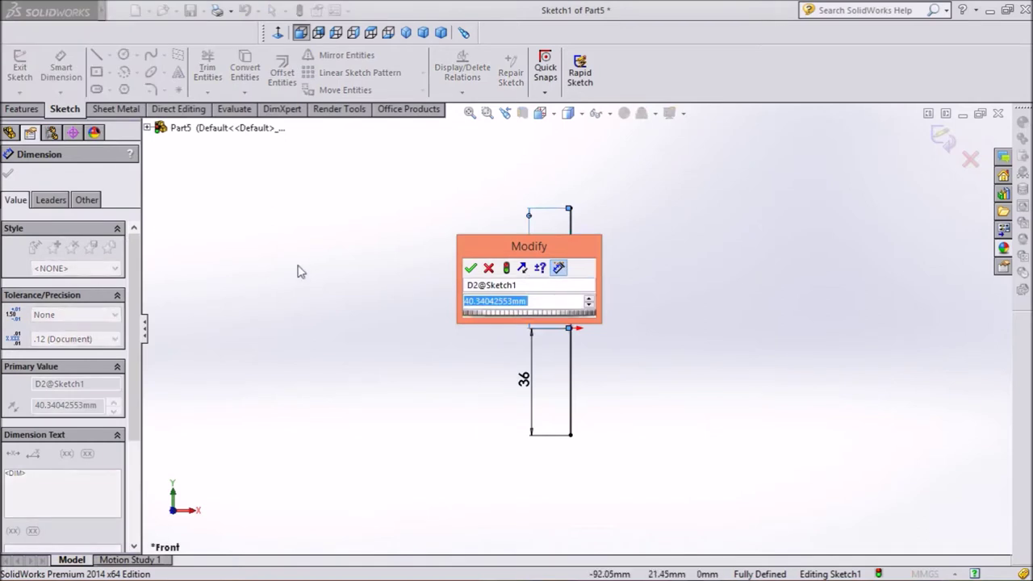
text(36)
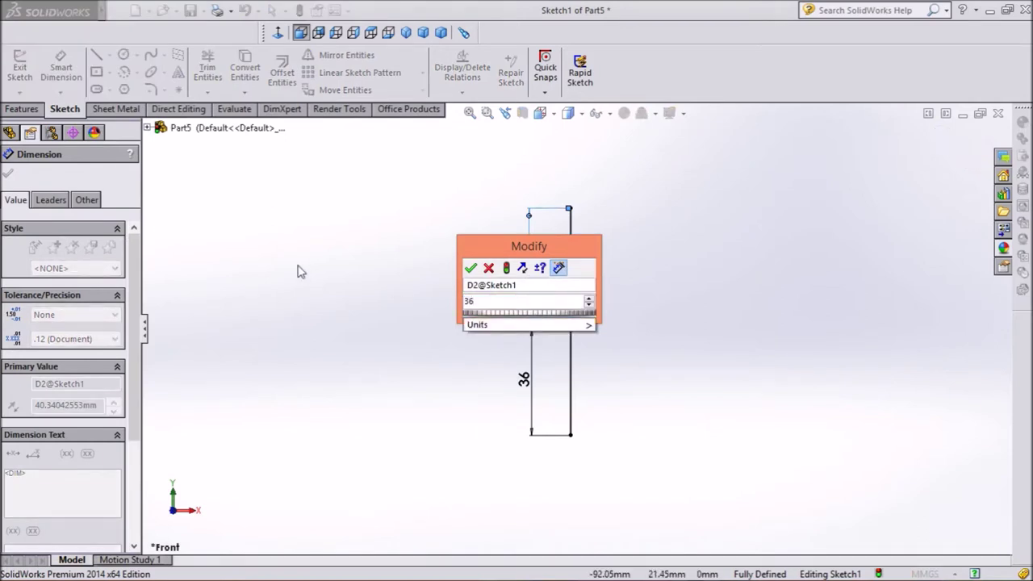
text(mm)
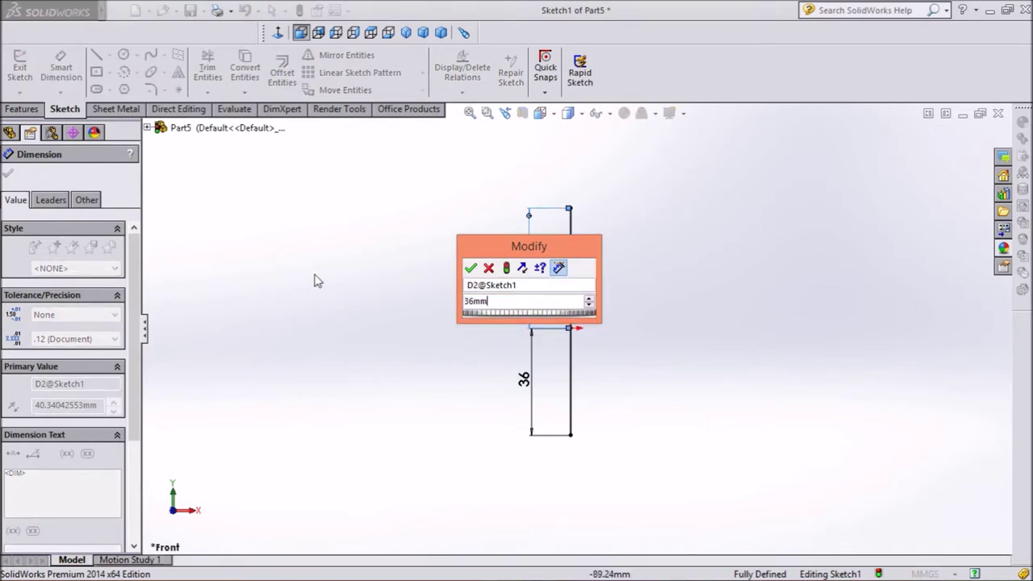
click(470, 268)
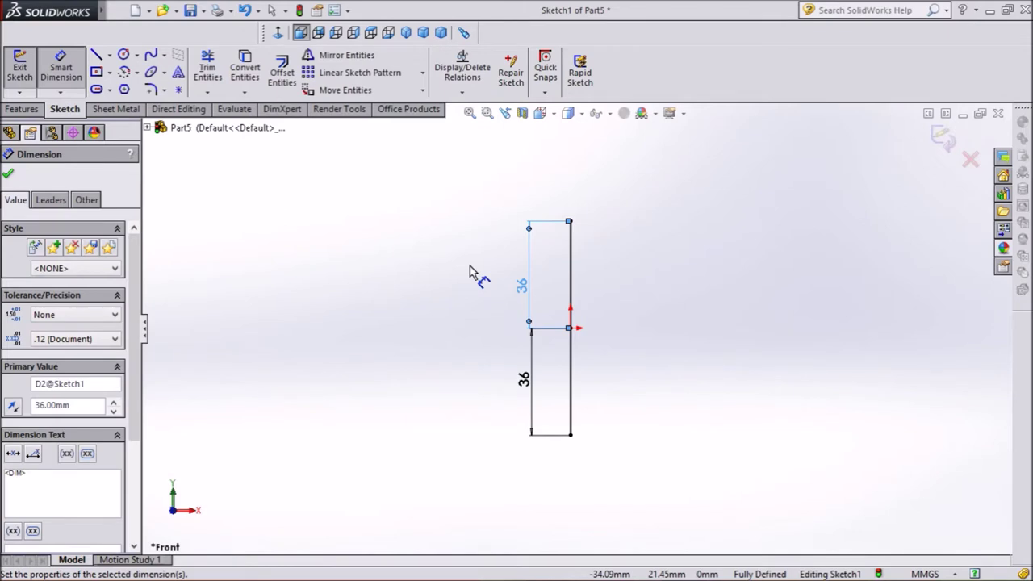
click(137, 74)
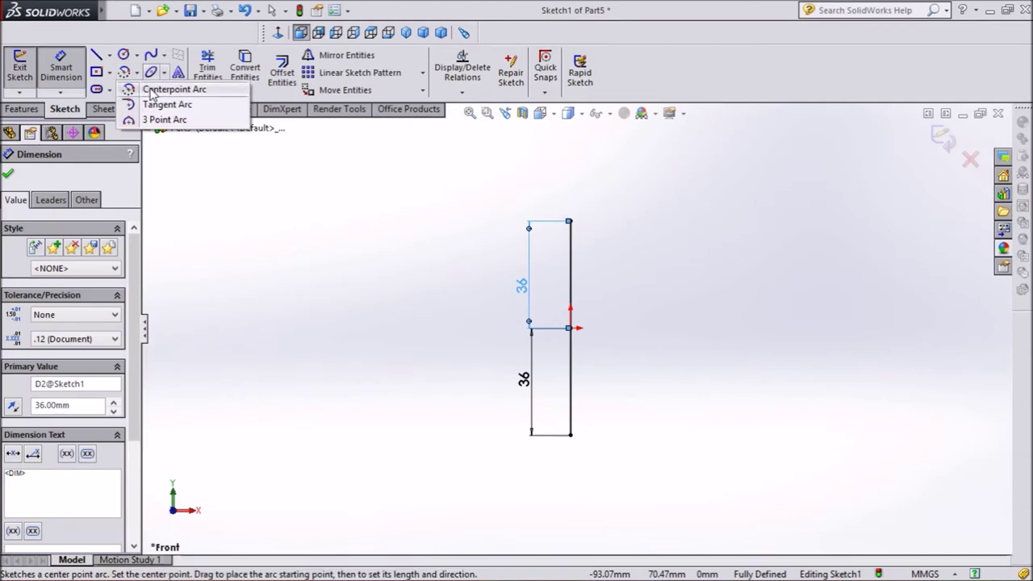
Draw a centerpoint arc at the origin joining the top and bottom line ends
click(153, 89)
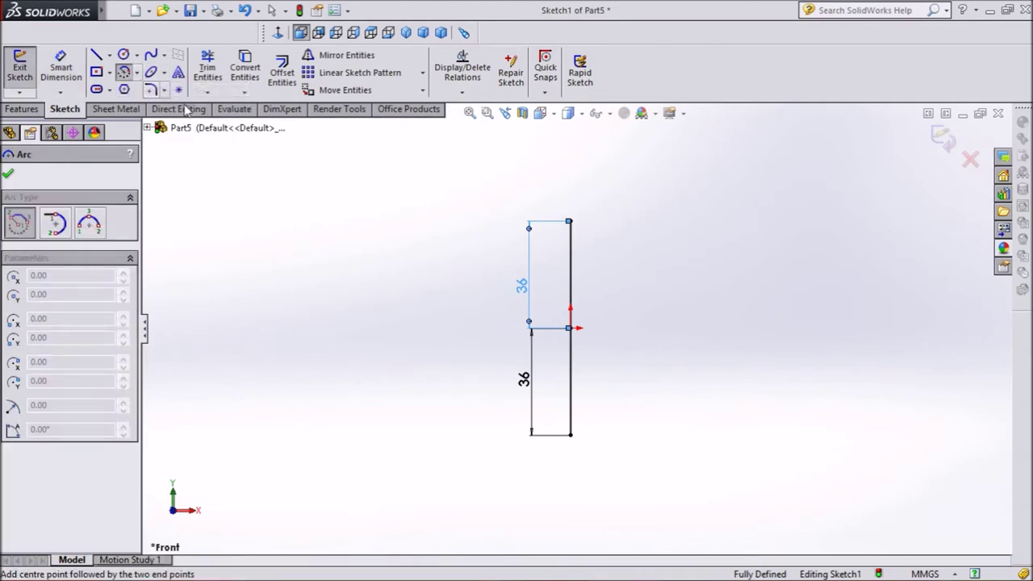
click(570, 328)
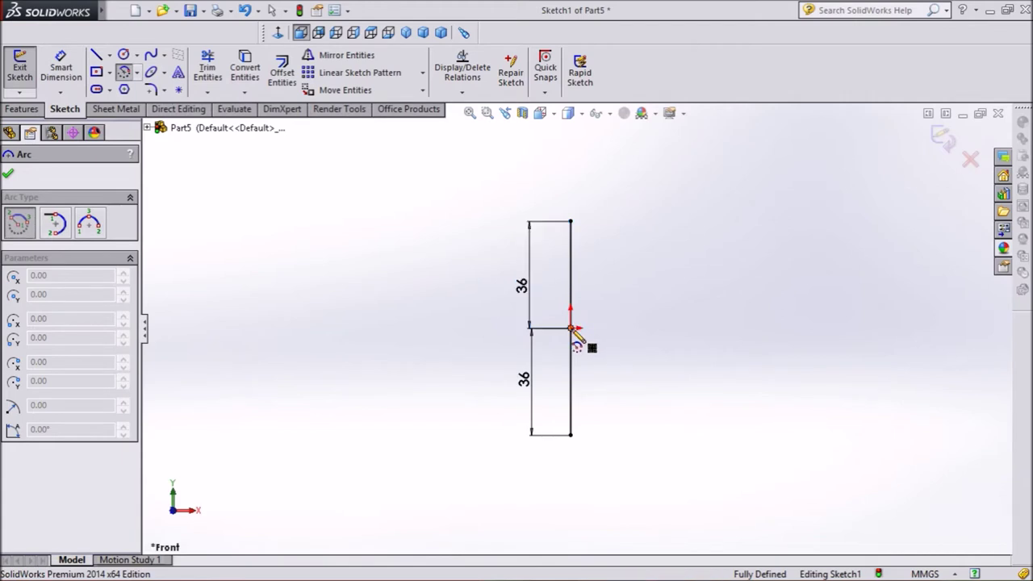
click(571, 221)
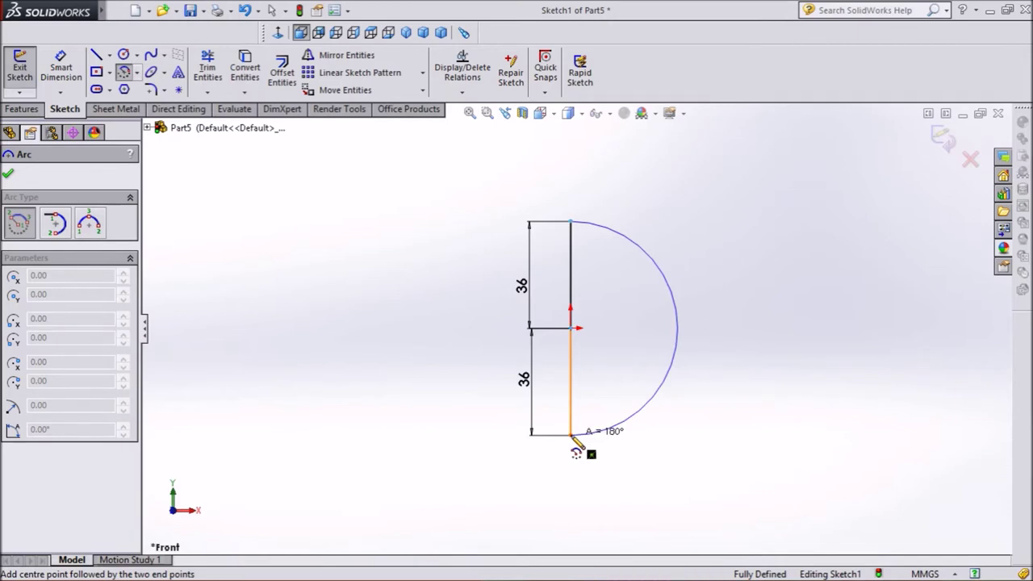
click(573, 437)
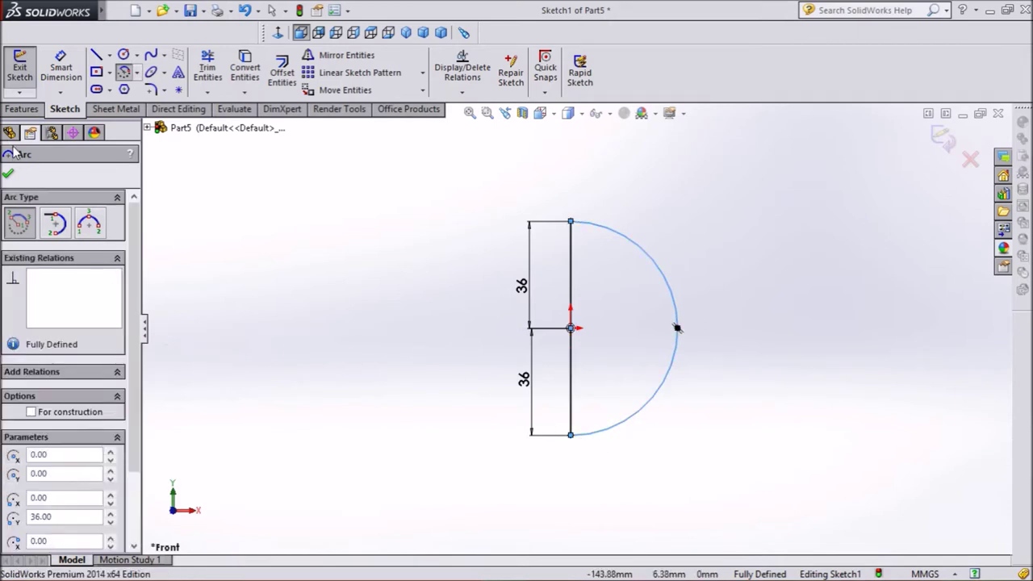
click(8, 177)
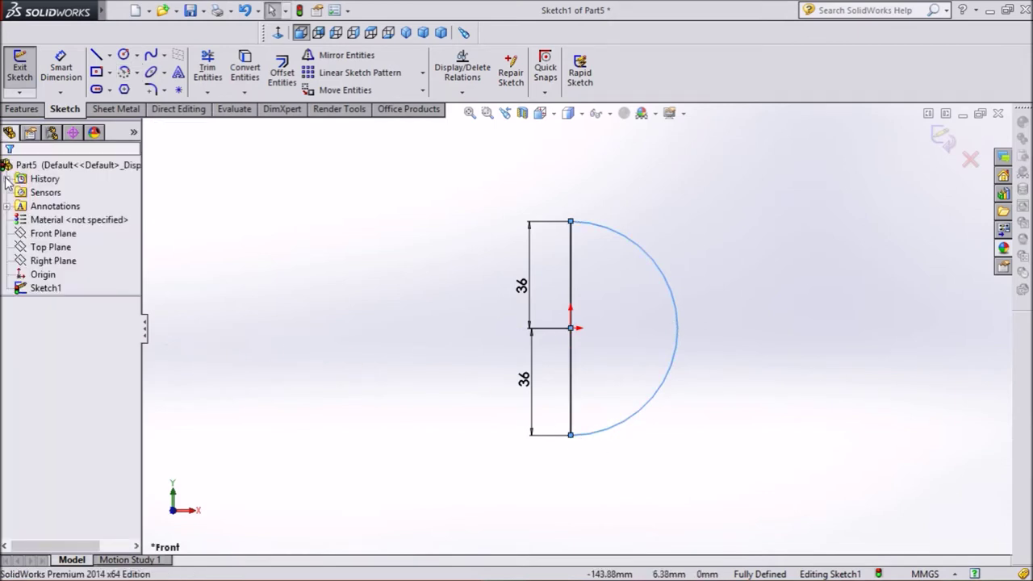
Thin-revolve the half-disc region about the lower vertical line with a 4 mm wall
click(23, 109)
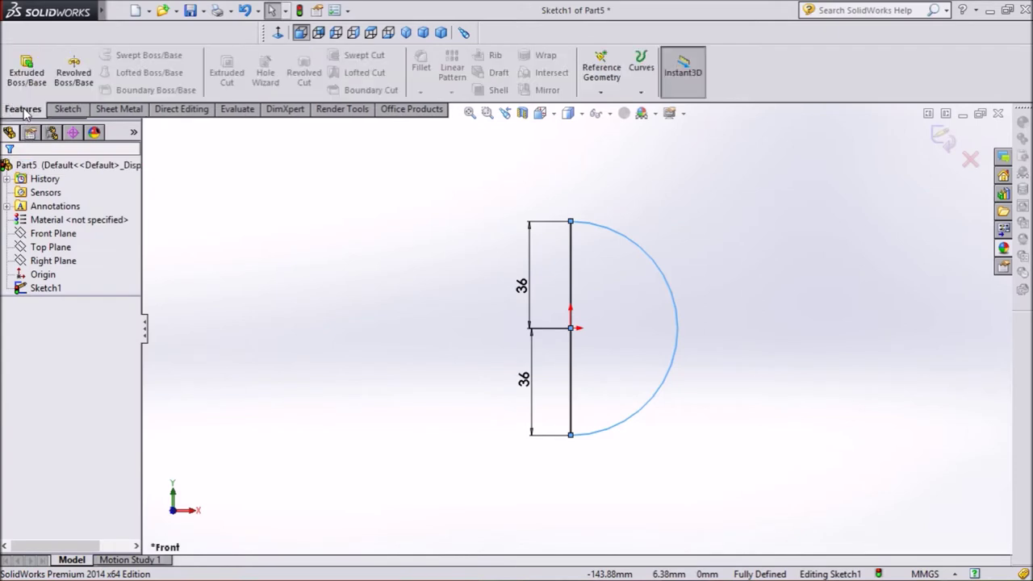
click(72, 73)
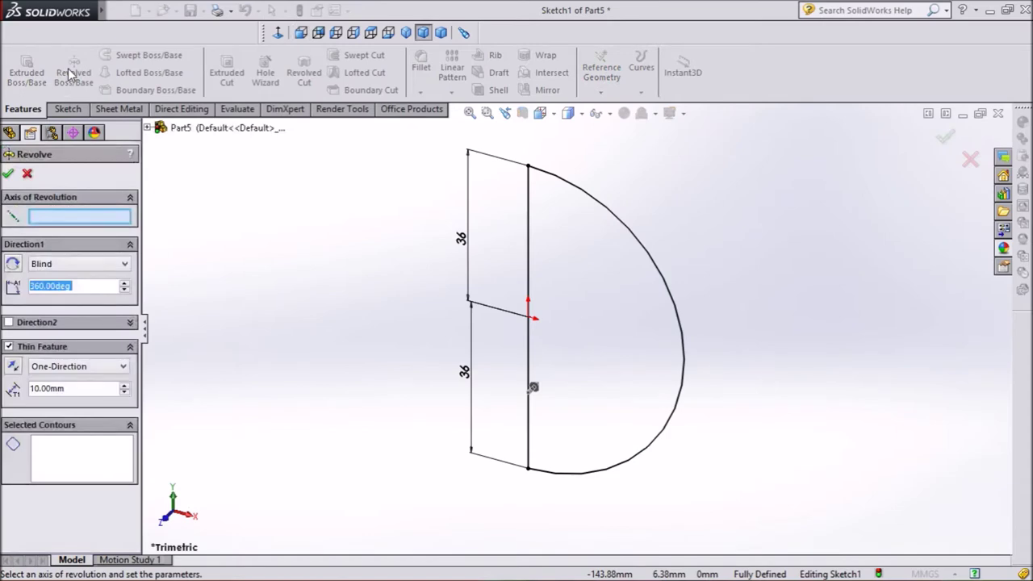
click(103, 221)
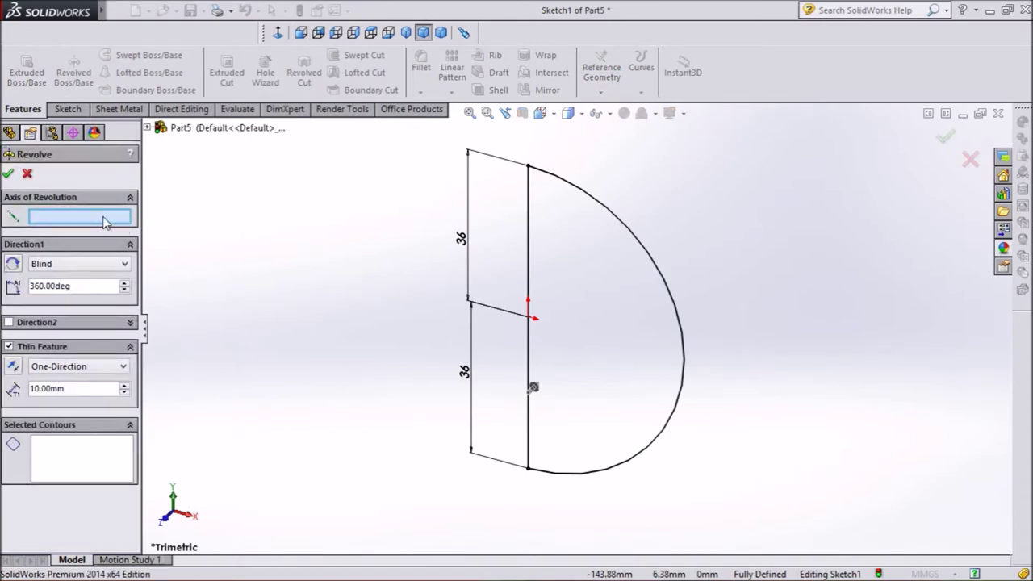
click(528, 267)
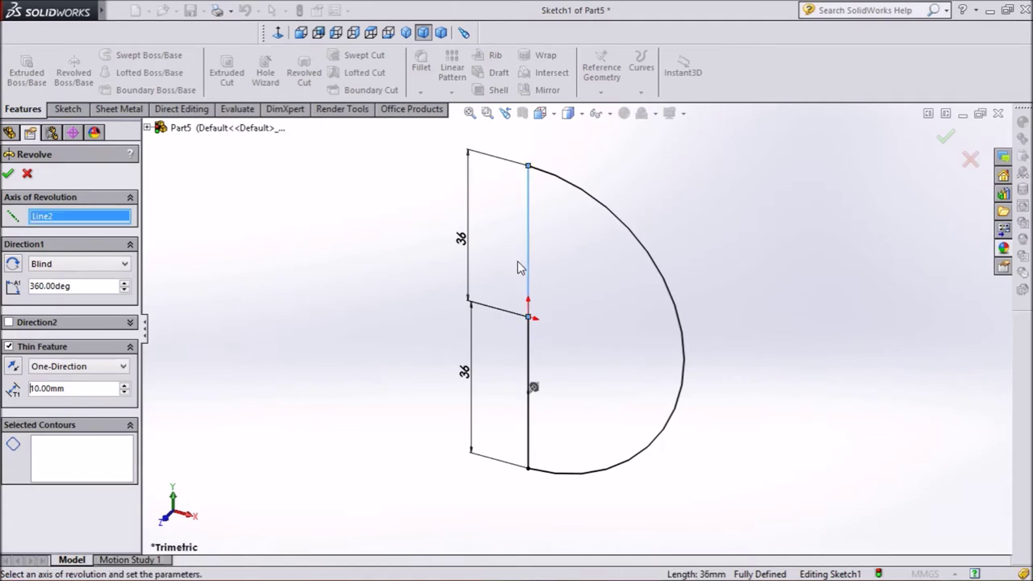
click(528, 339)
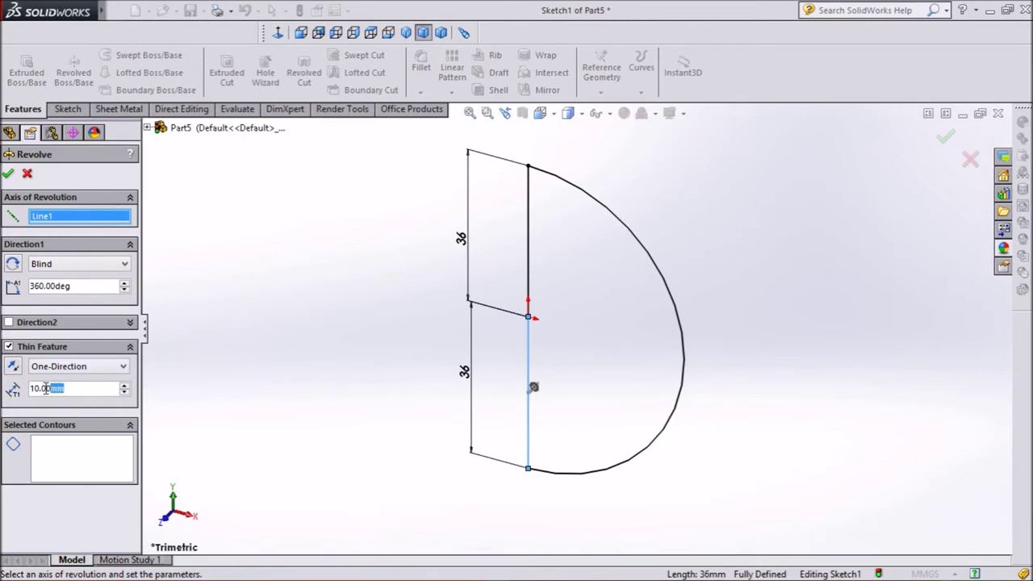
text(4mm)
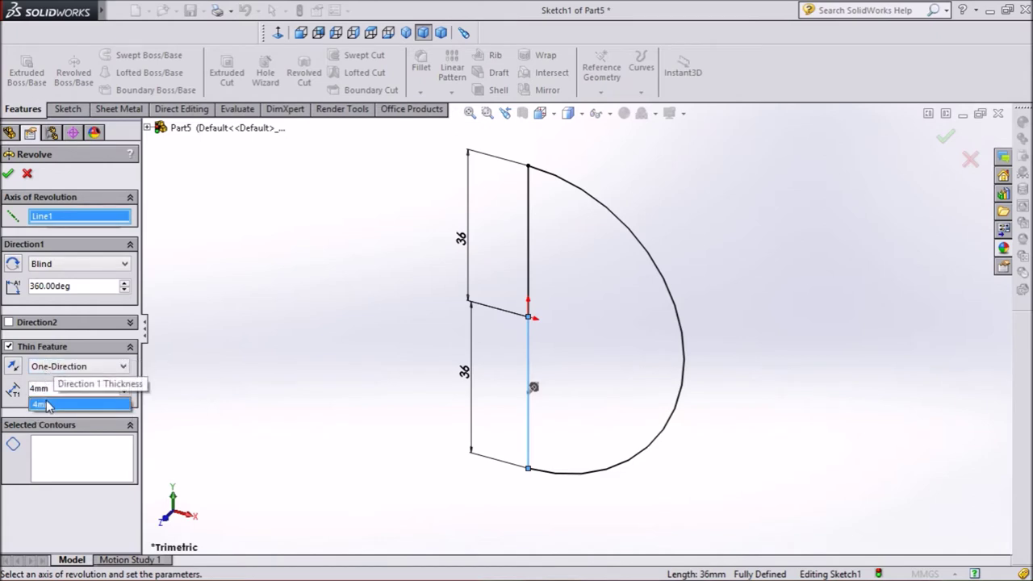
click(48, 404)
click(81, 456)
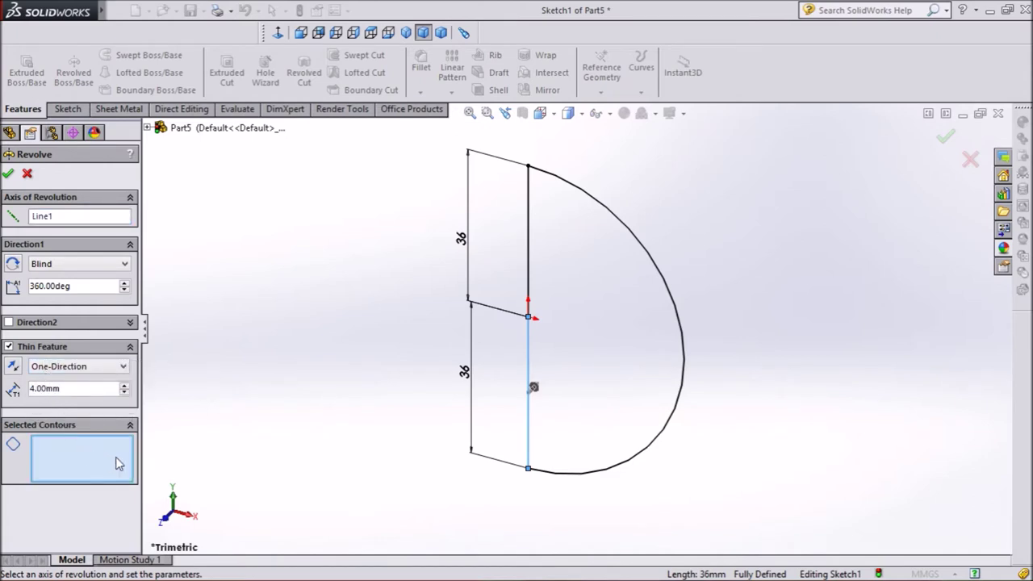
click(613, 378)
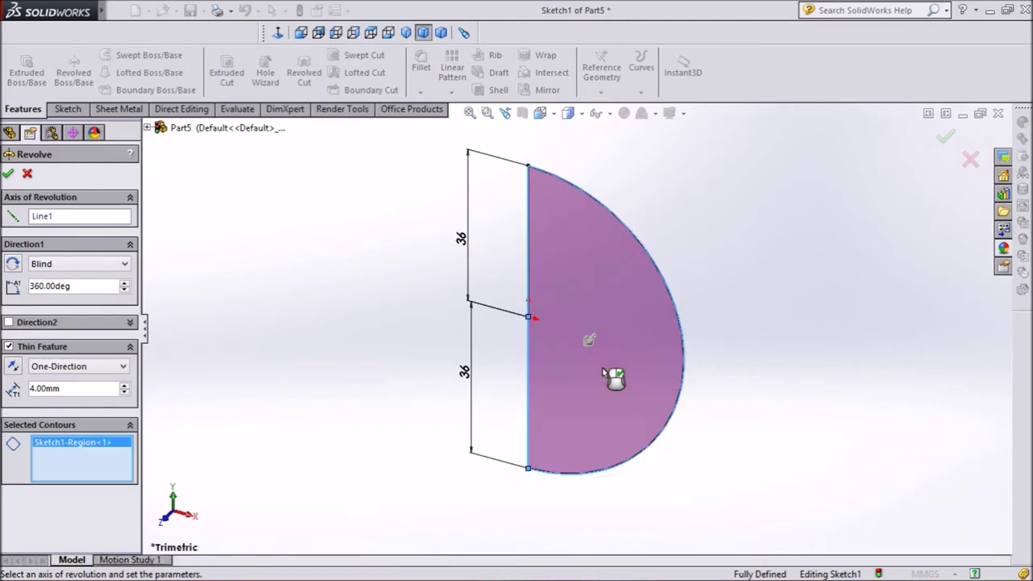
click(16, 370)
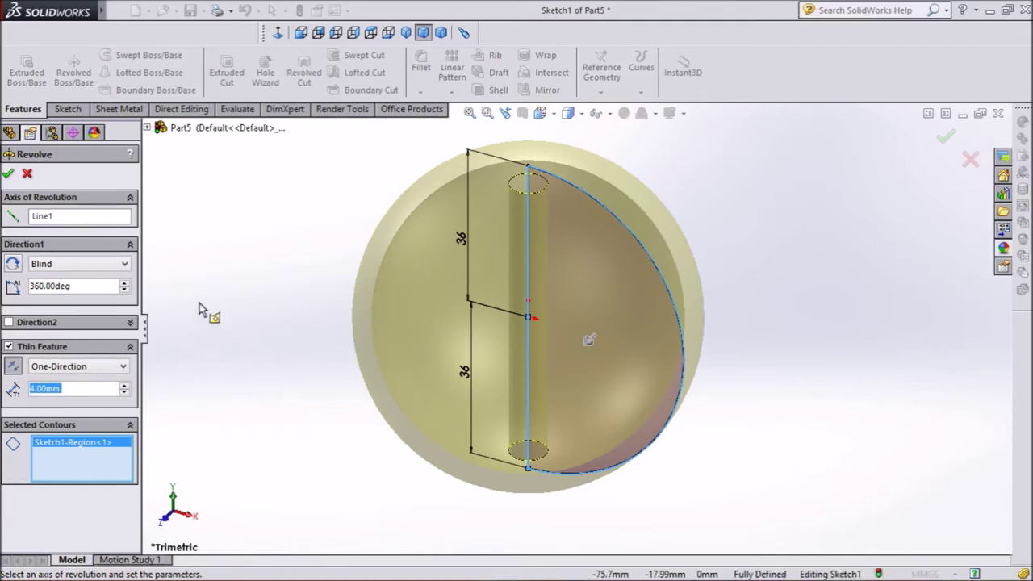
click(10, 175)
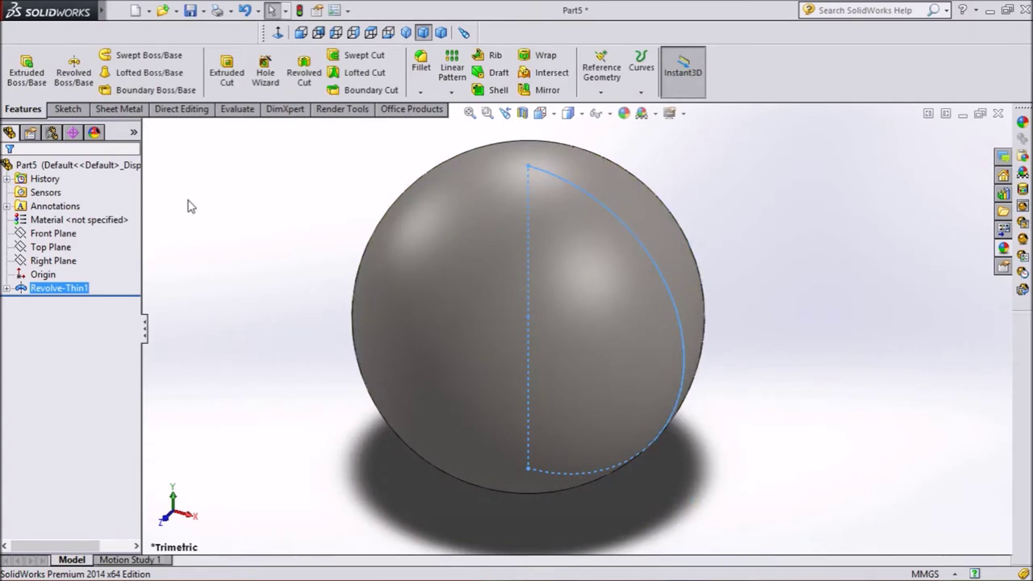
Orbit the sphere and apply a Front Plane section view to expose the hollow shell
right_click(187, 206)
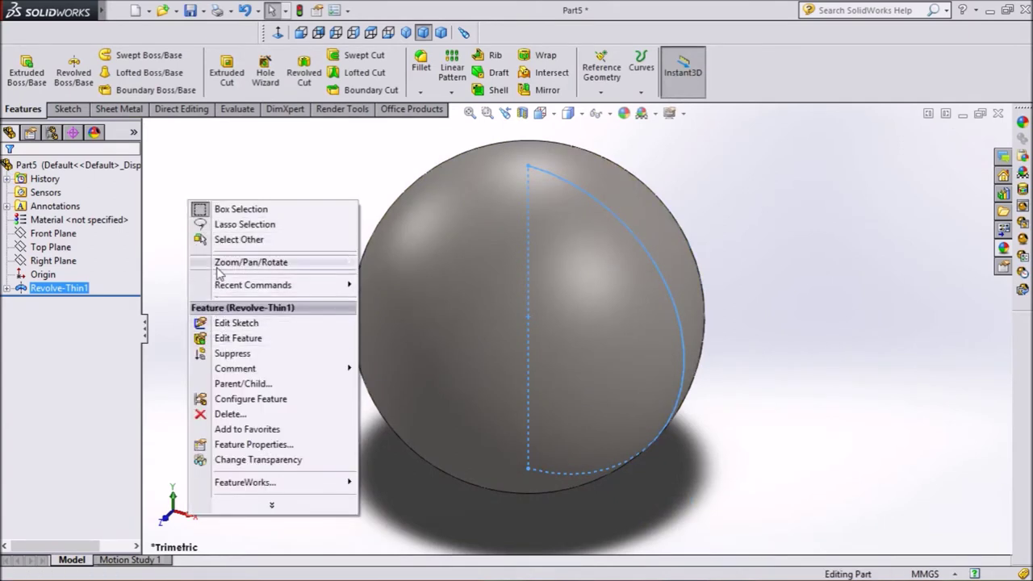
mouse_move(250, 263)
click(381, 326)
drag(311, 313, 262, 274)
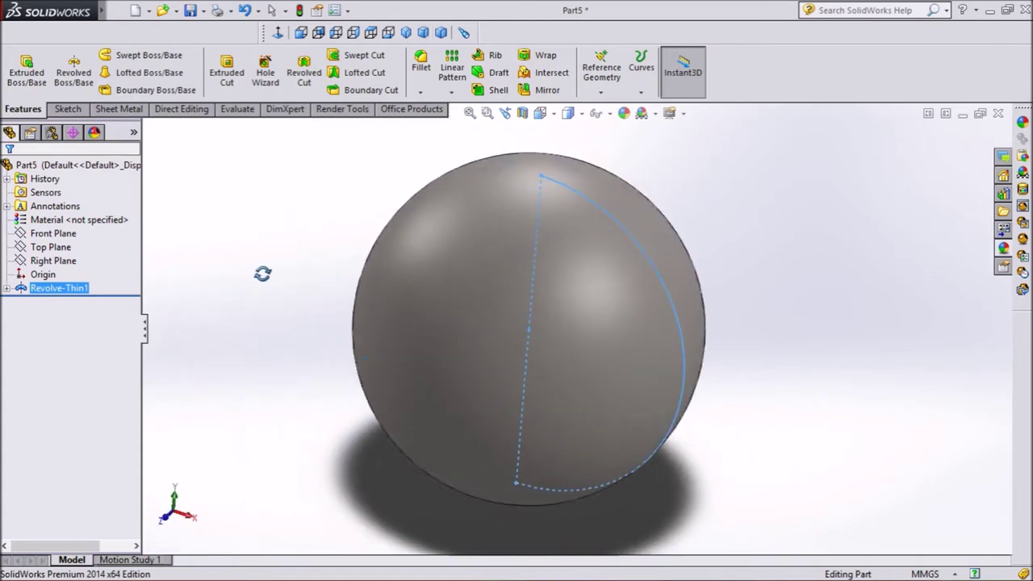
mouse_move(860, 309)
mouse_down()
mouse_move(846, 330)
mouse_move(772, 375)
mouse_move(806, 371)
mouse_move(802, 250)
mouse_move(853, 285)
mouse_move(844, 343)
mouse_move(731, 419)
mouse_move(860, 371)
mouse_move(870, 338)
mouse_move(858, 315)
mouse_up()
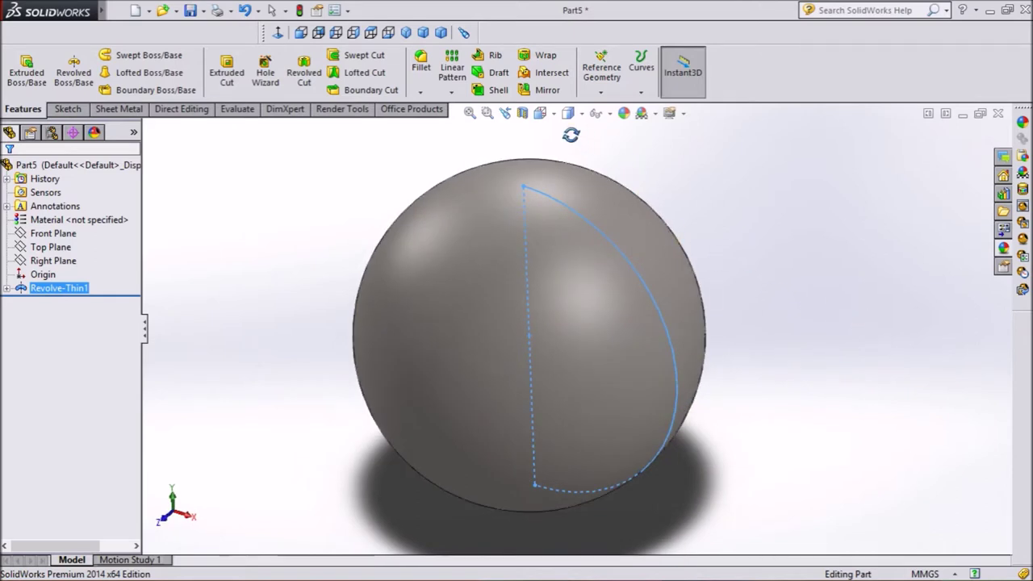
click(522, 115)
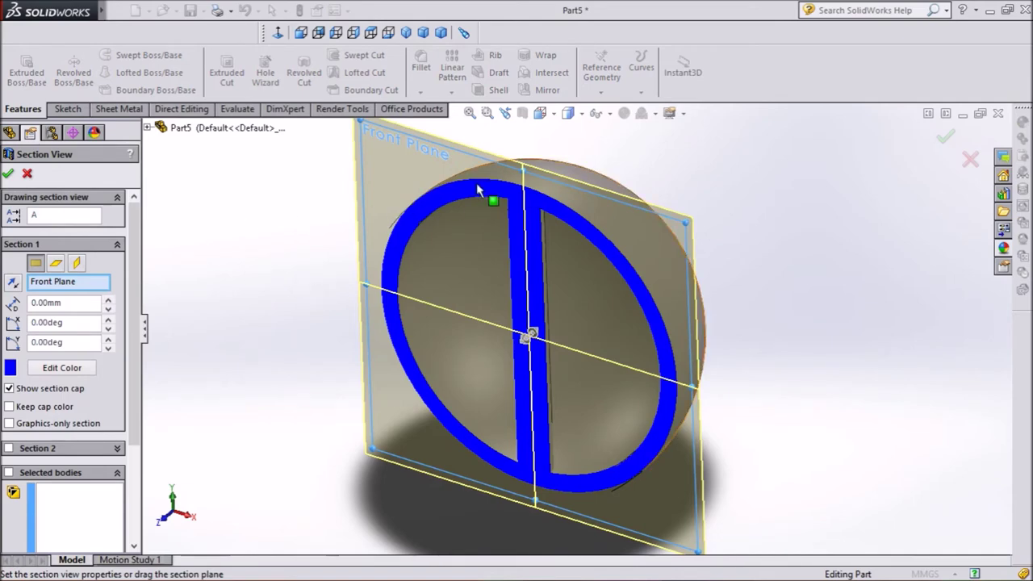
Cancel the section view and show the whole sphere in dimetric orientation
click(970, 160)
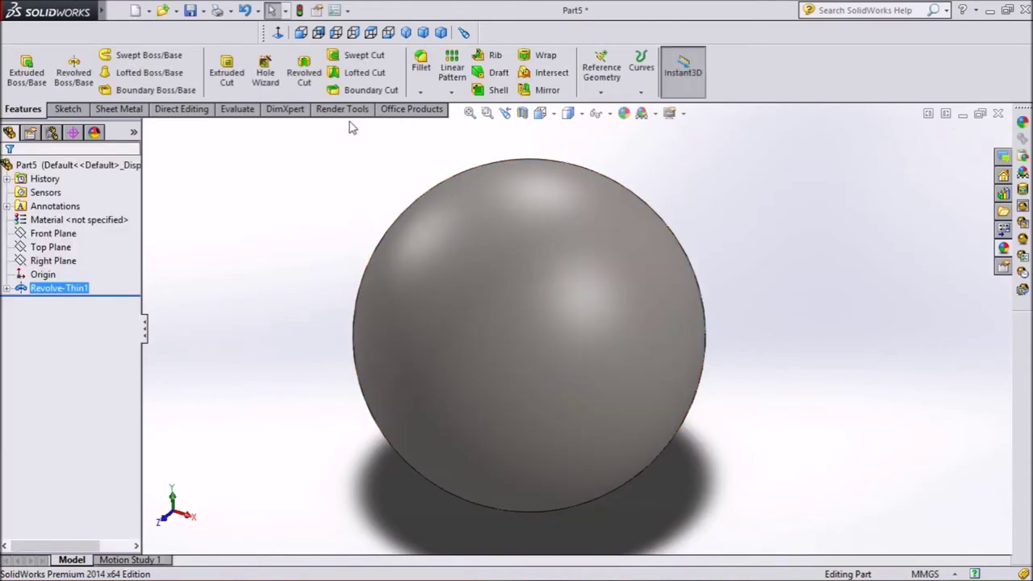
click(440, 32)
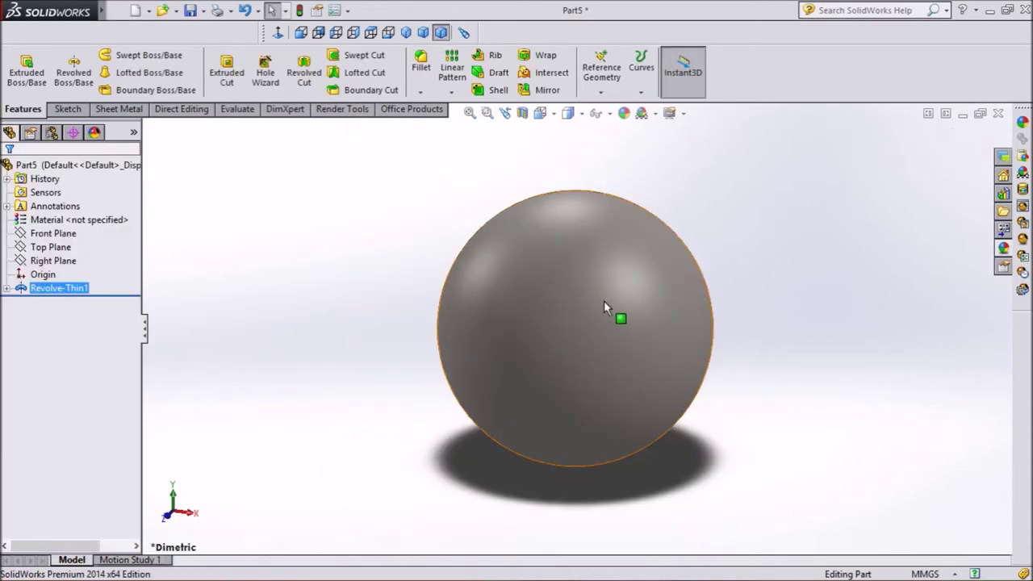
click(582, 116)
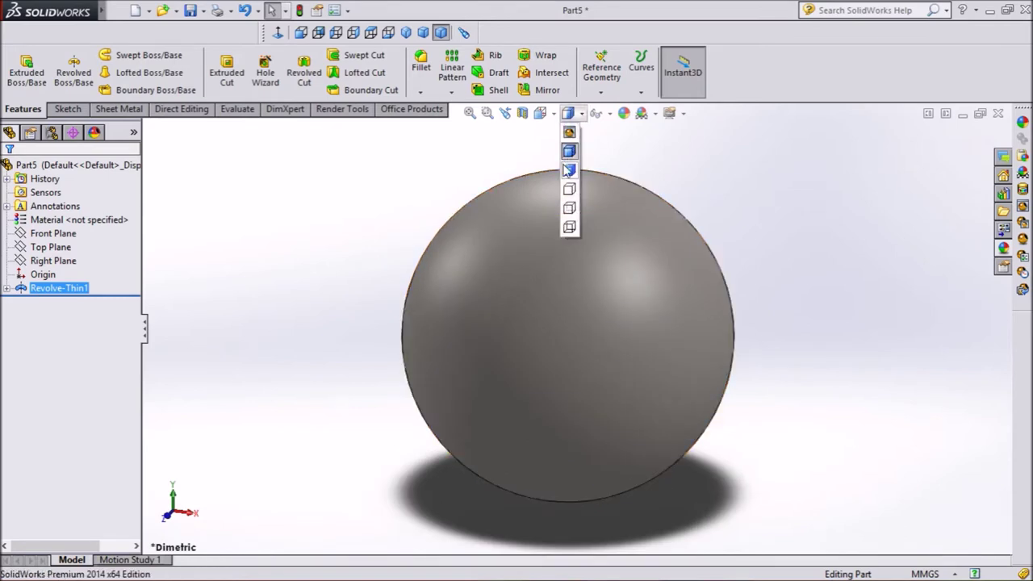
Switch to Hidden Lines Visible and orbit to reveal the inner shell and tube
click(569, 210)
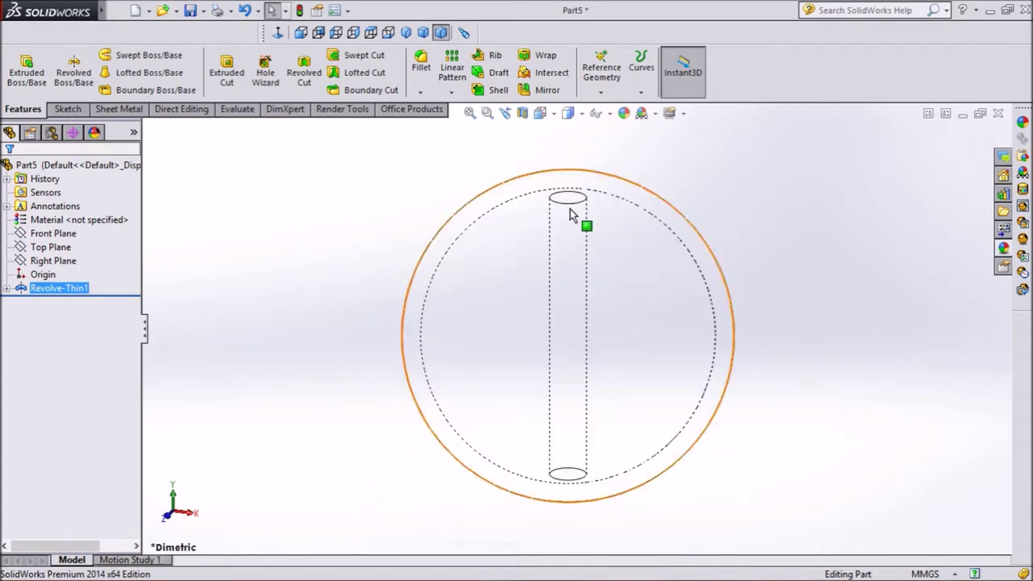
right_click(174, 201)
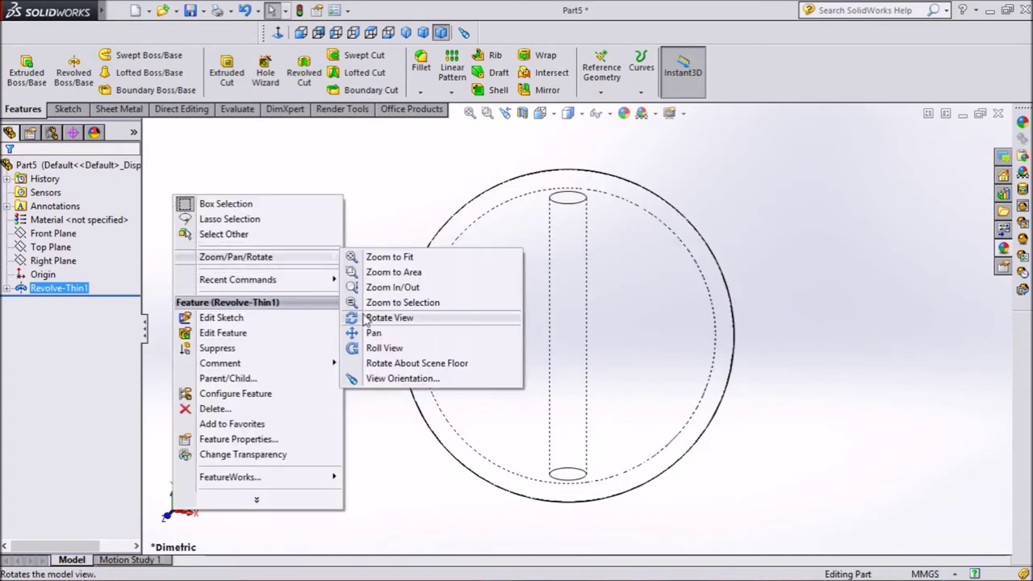
click(363, 318)
mouse_move(311, 302)
mouse_down()
mouse_move(317, 390)
mouse_move(271, 421)
mouse_up()
mouse_move(259, 330)
middle_down()
mouse_move(261, 265)
mouse_move(422, 215)
mouse_move(484, 299)
mouse_move(445, 253)
mouse_move(376, 246)
mouse_move(393, 244)
middle_up()
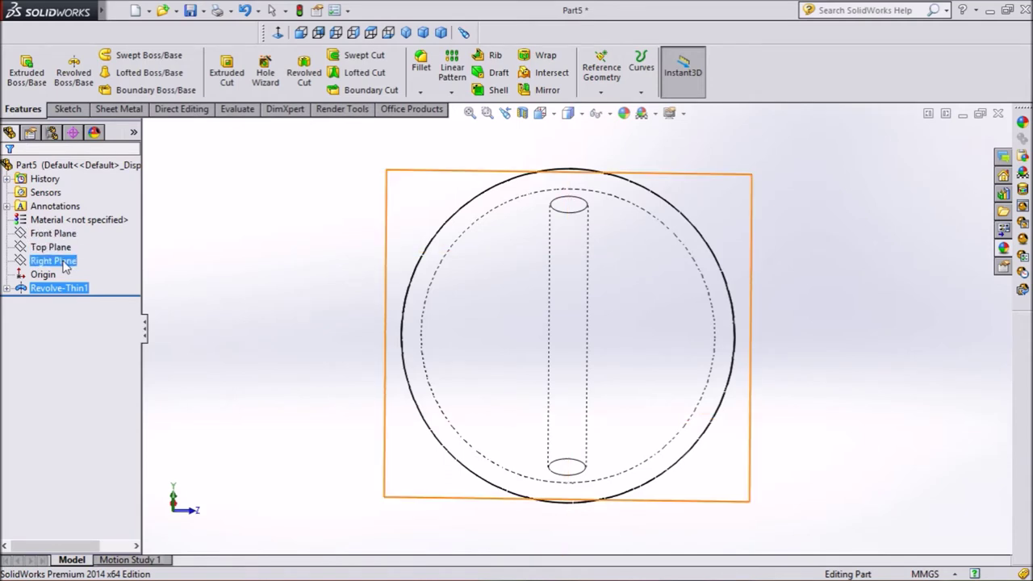
Start a sketch on the Right Plane, viewed normal to it
click(65, 263)
click(73, 240)
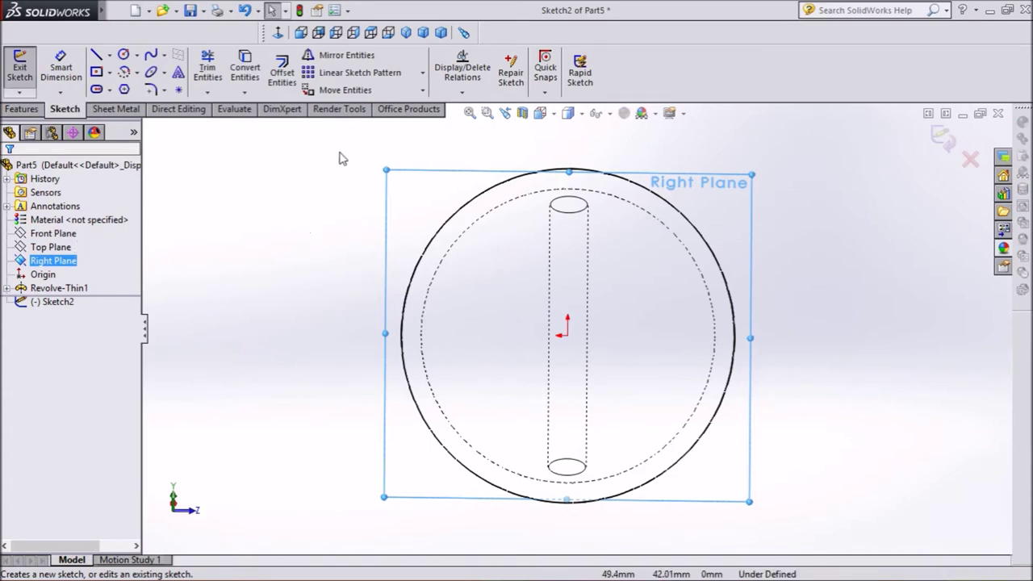
click(278, 32)
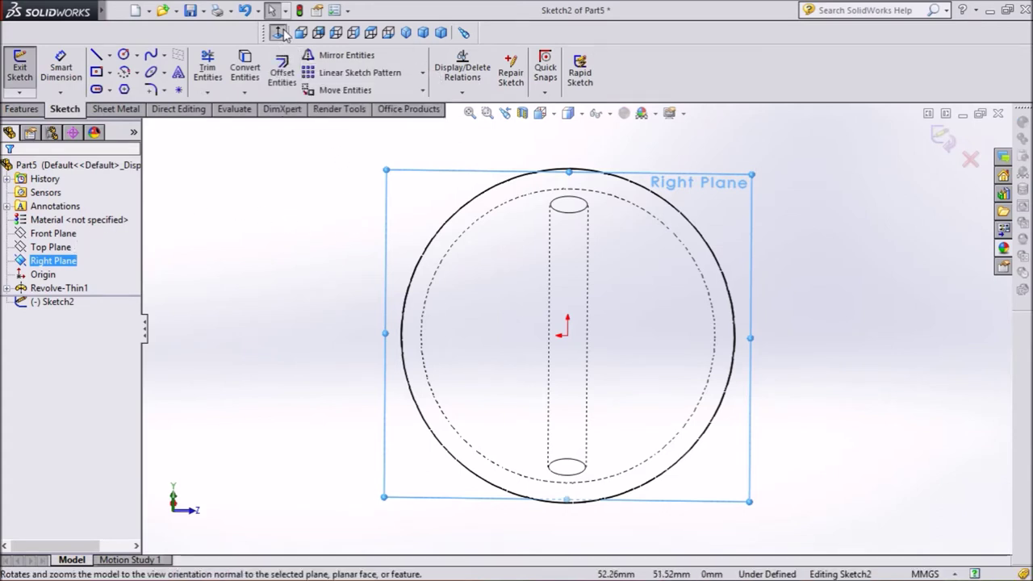
click(95, 56)
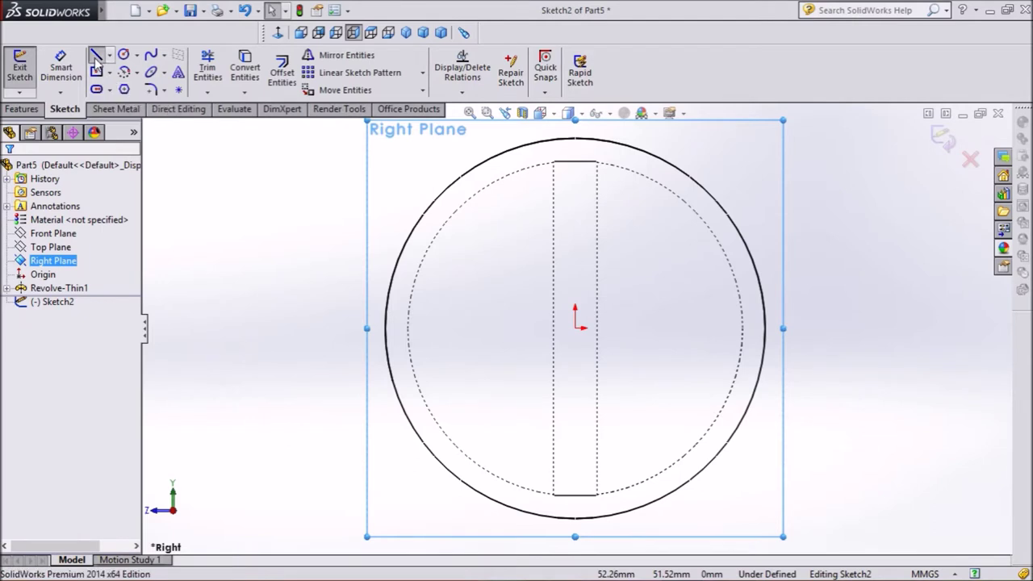
Draw a single horizontal line spanning the outer circle near its top
click(432, 208)
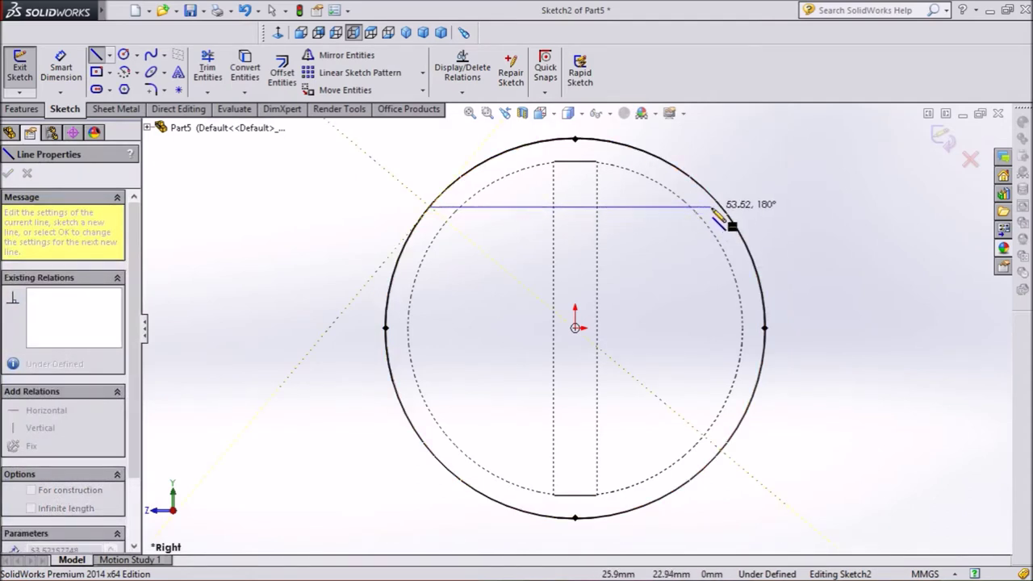
click(721, 209)
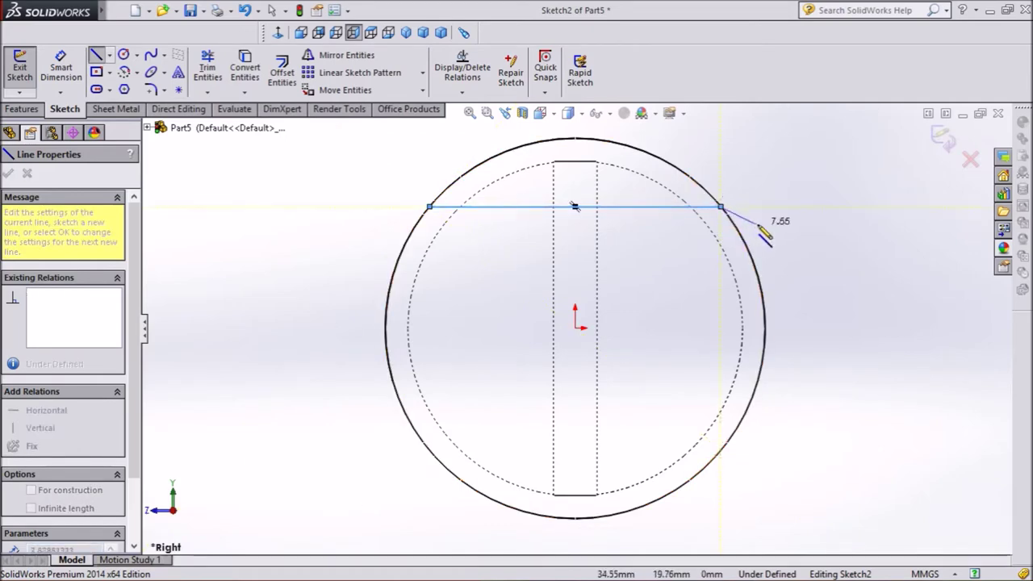
right_click(758, 228)
click(795, 143)
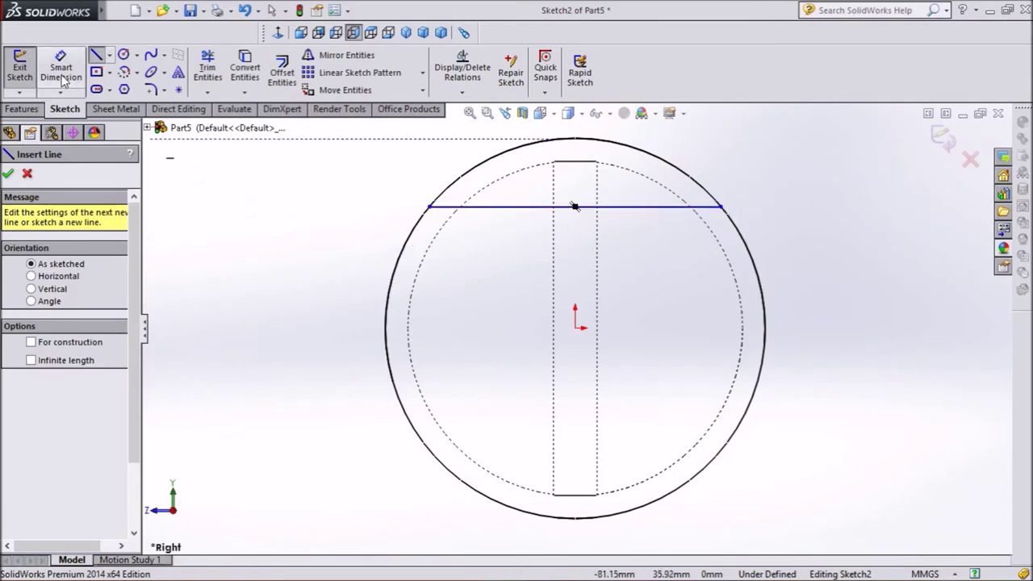
click(7, 175)
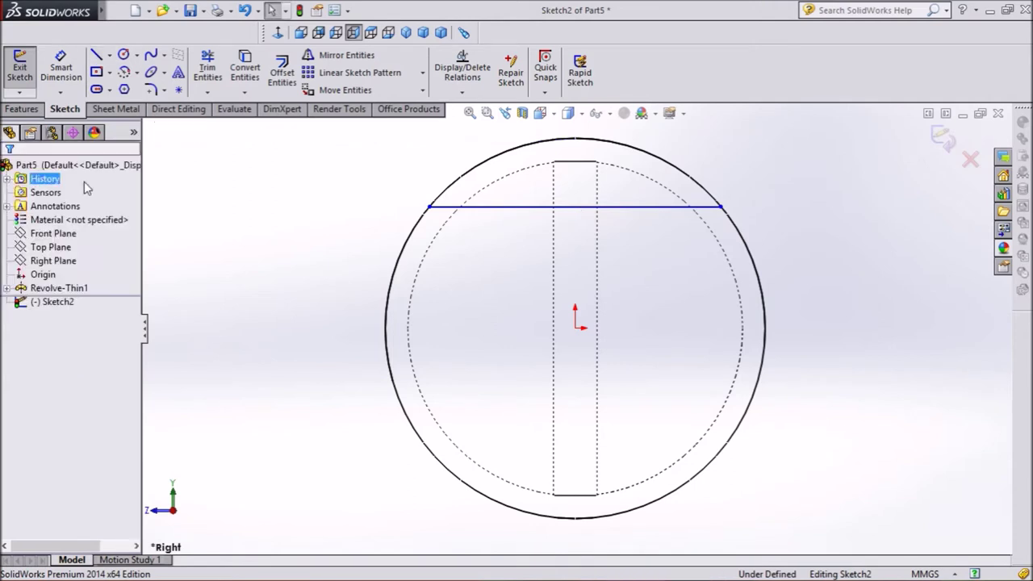
click(611, 207)
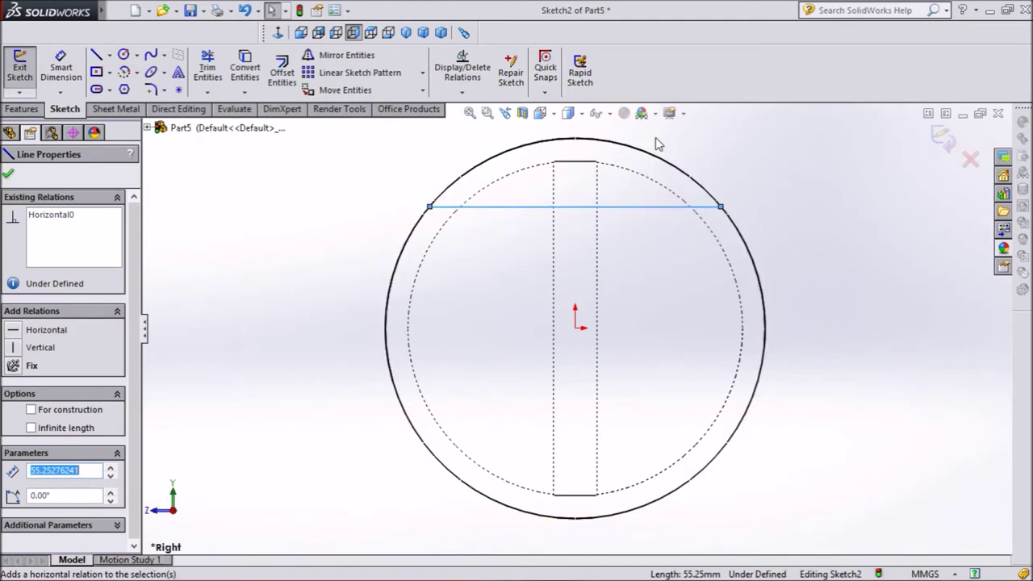
click(9, 176)
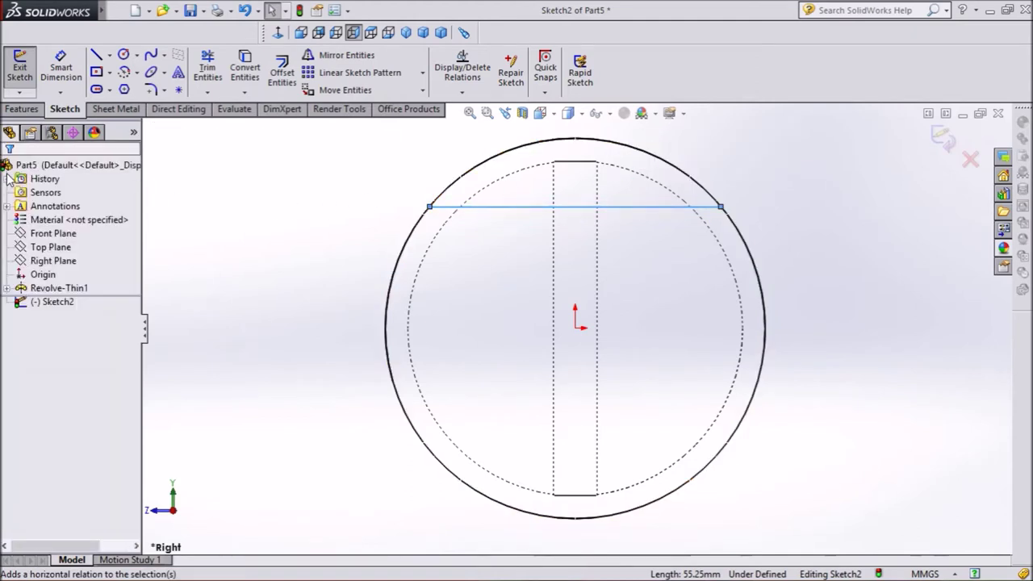
Dimension the horizontal line to 30 mm so Sketch2 is fully defined
click(70, 78)
click(511, 211)
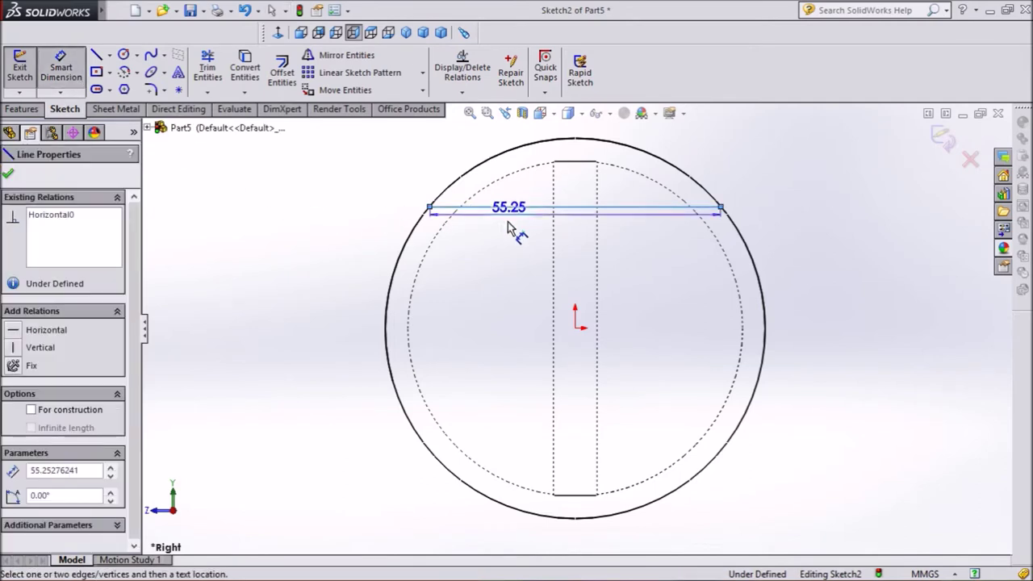
click(516, 247)
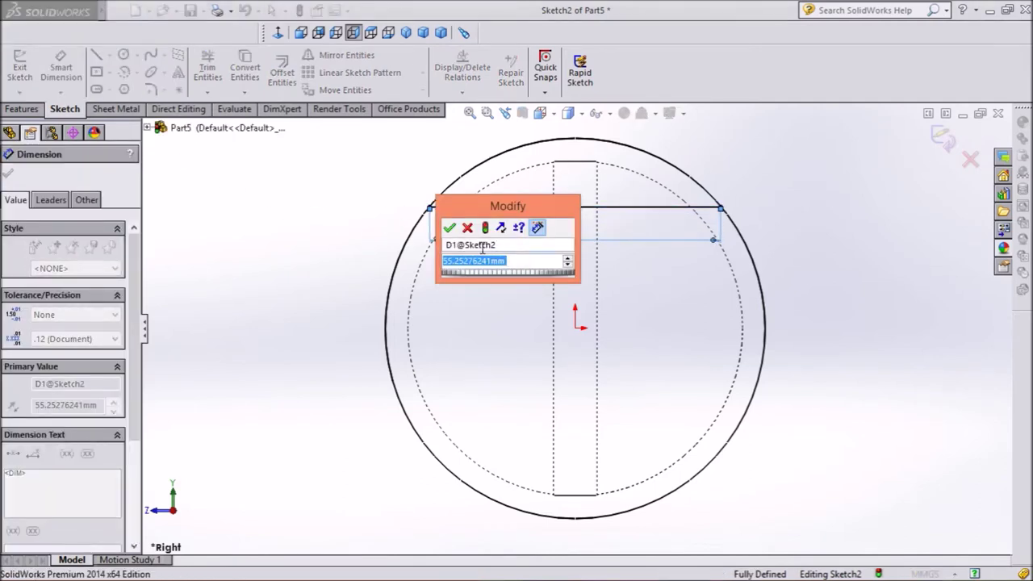
text(30)
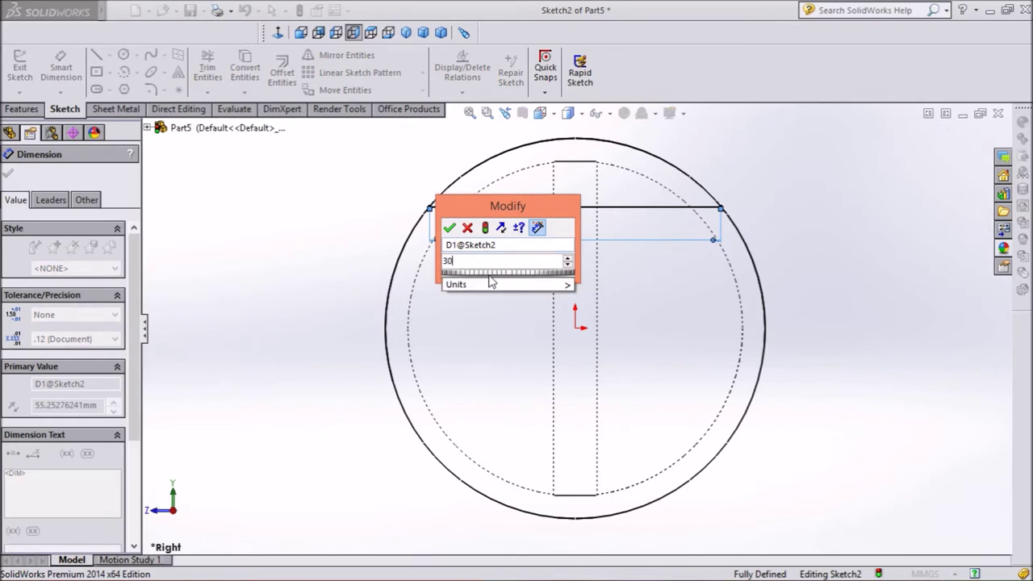
text(mm)
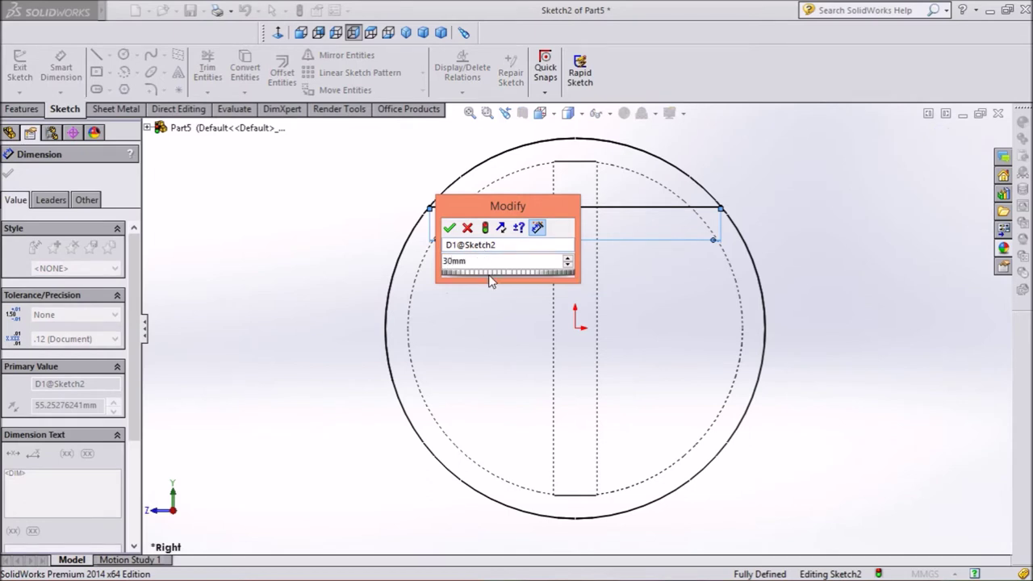
click(486, 230)
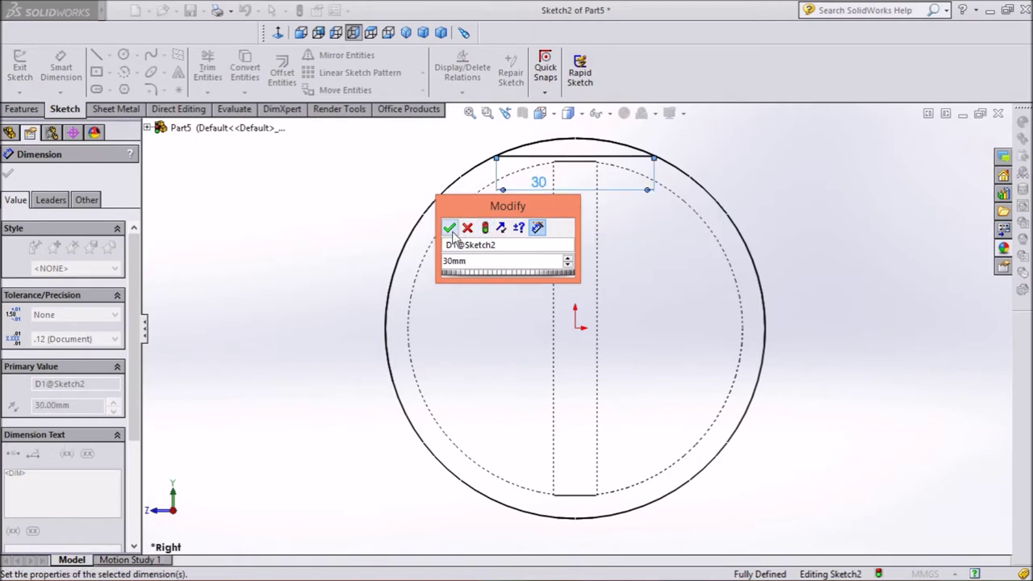
click(450, 229)
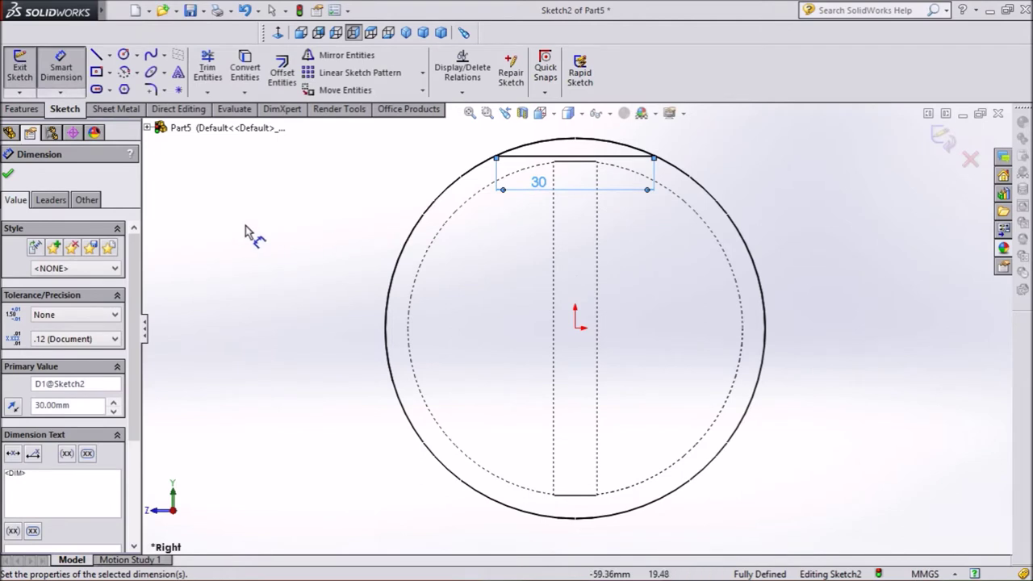
click(10, 175)
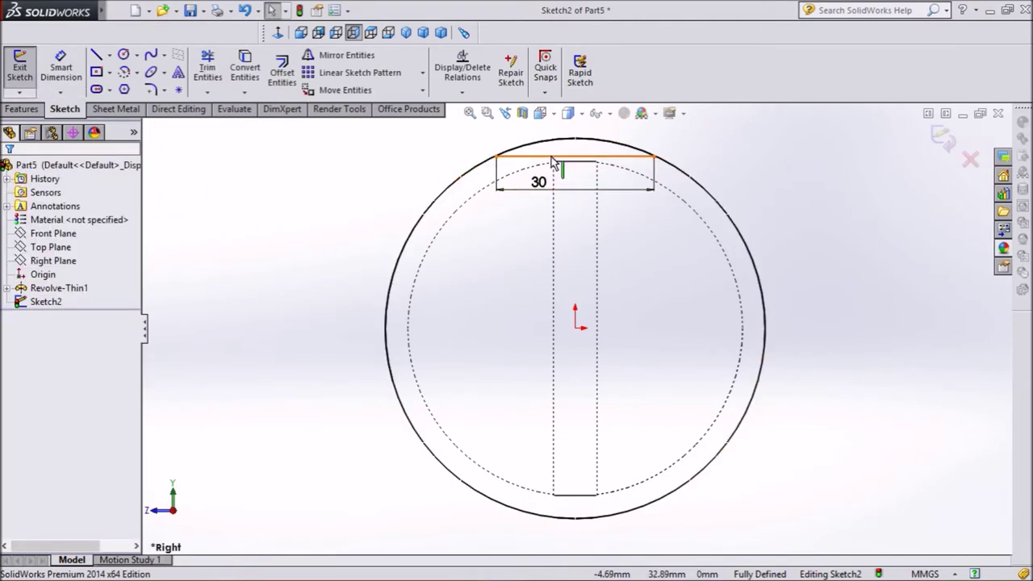
click(574, 157)
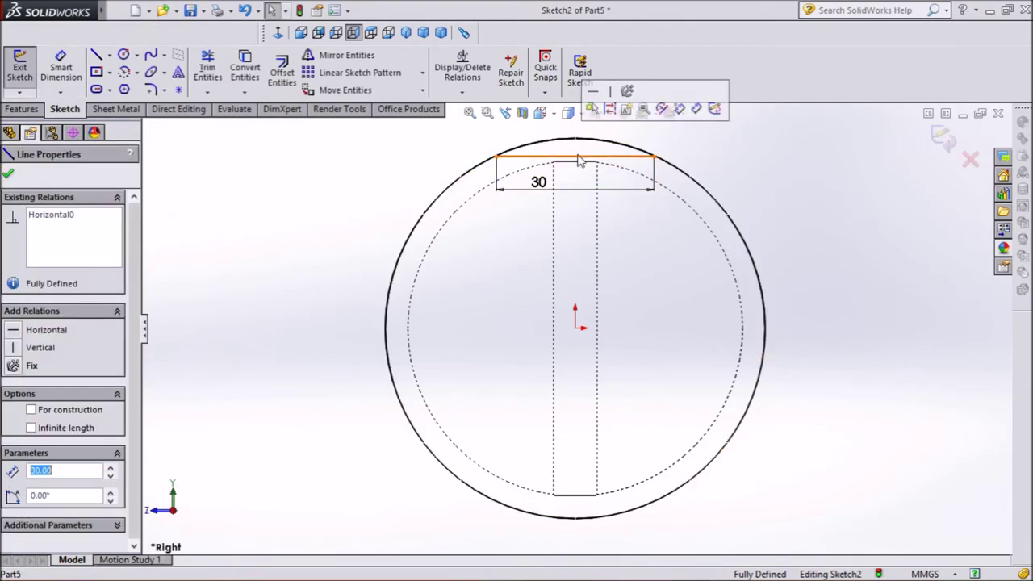
Convert Sketch2's top 30 mm line to construction geometry and exit the sketch
click(609, 109)
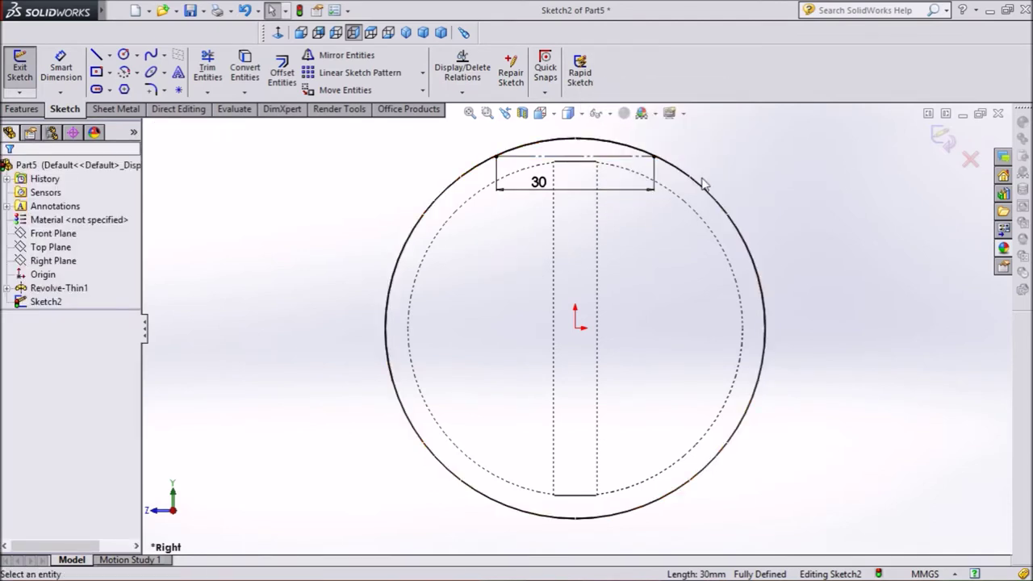
click(943, 139)
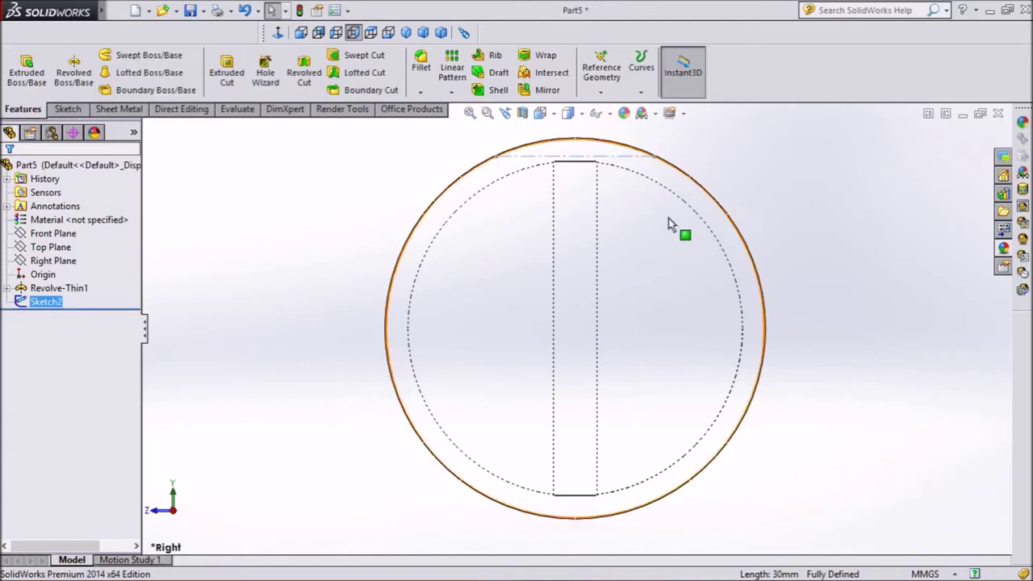
right_click(247, 186)
mouse_move(307, 242)
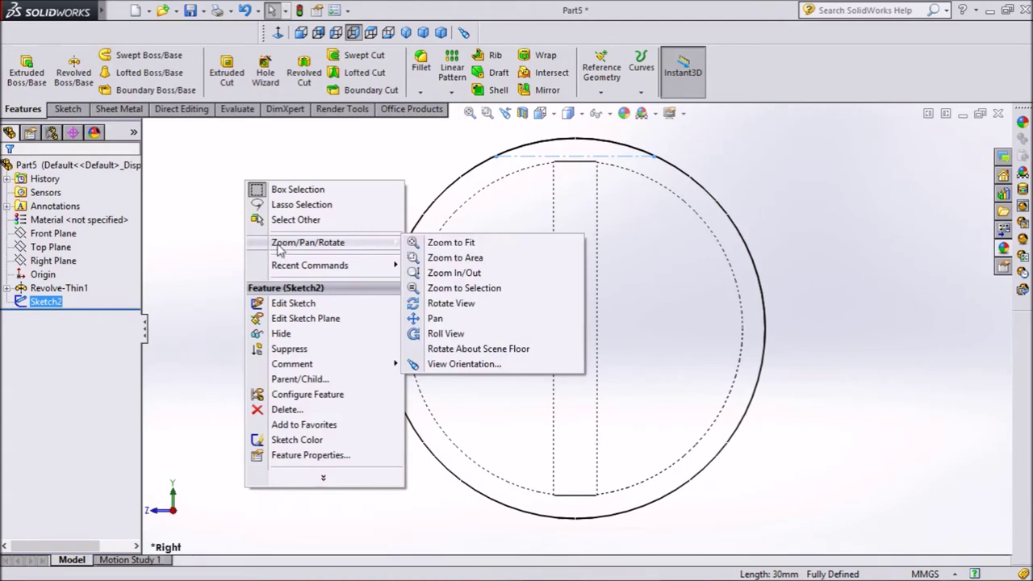
Orbit the view so Sketch2's rectangle reads as a cylinder passing through the sphere
click(427, 303)
mouse_move(266, 233)
mouse_down()
mouse_move(295, 438)
mouse_move(286, 438)
mouse_move(269, 380)
mouse_move(283, 306)
mouse_move(269, 292)
mouse_move(288, 267)
mouse_move(311, 341)
mouse_move(295, 323)
mouse_move(296, 298)
mouse_up()
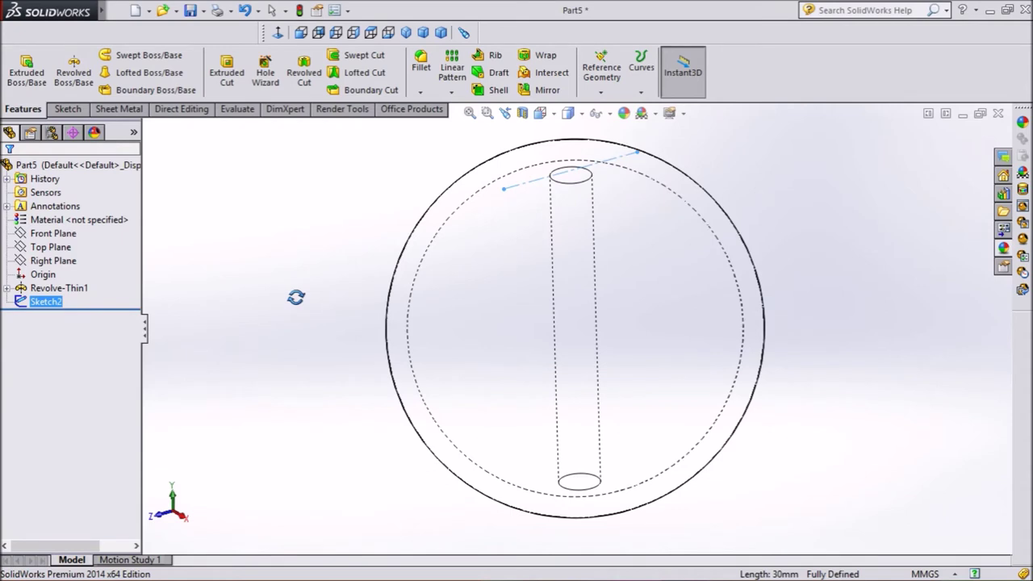
Start Sketch3 on the Front Plane, viewed face-on, with the Line tool active
click(58, 235)
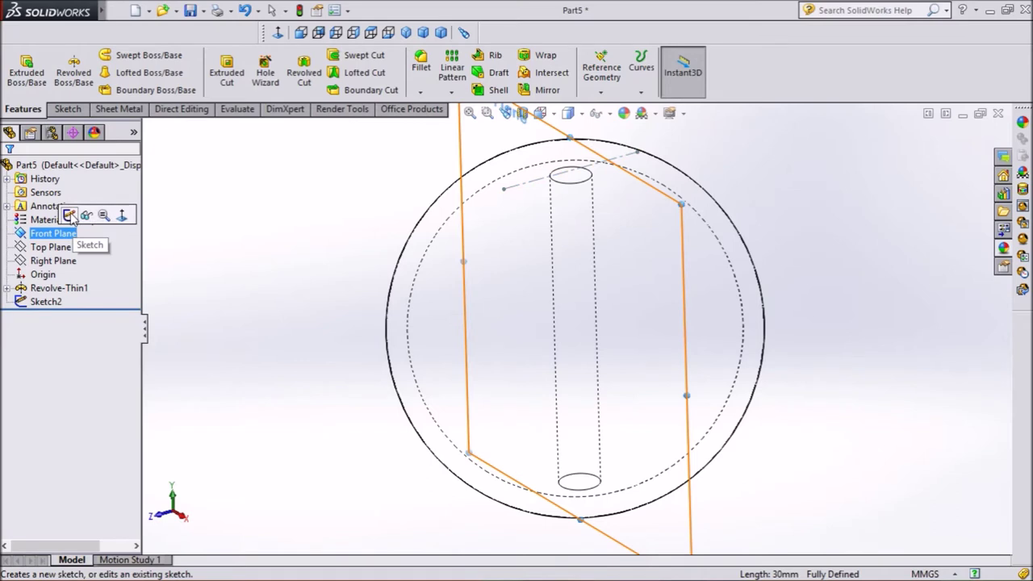
click(69, 216)
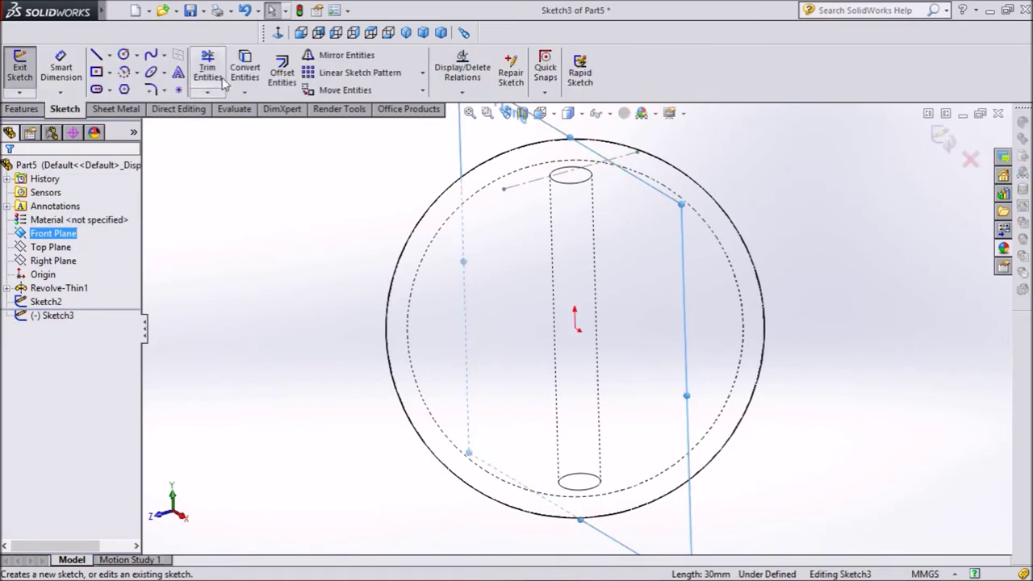
click(278, 35)
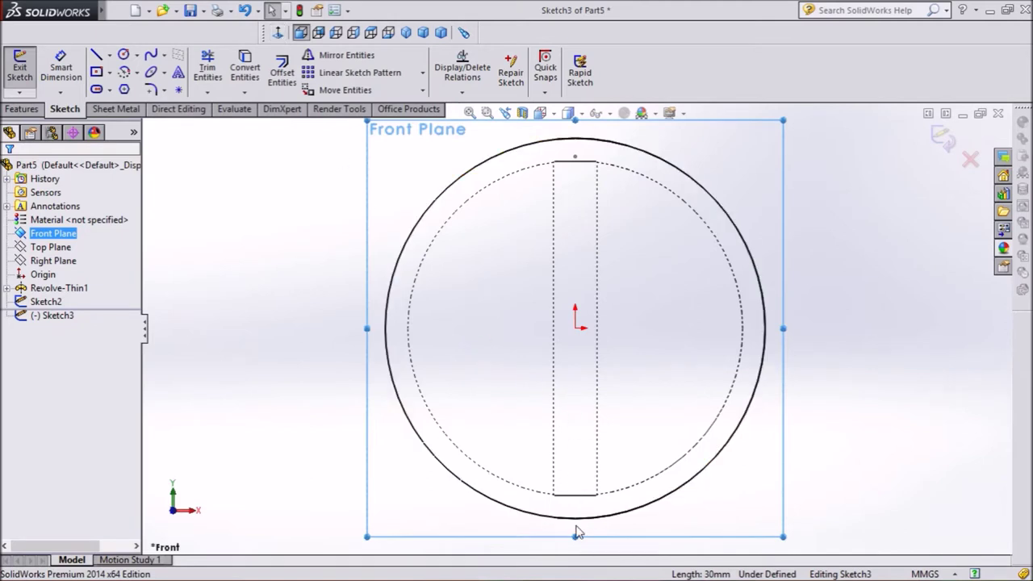
click(96, 55)
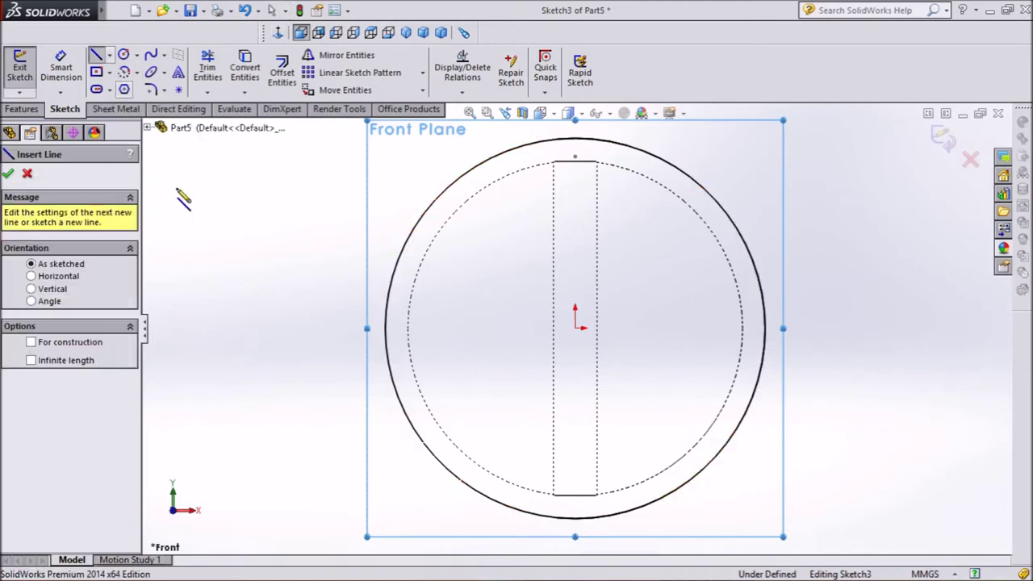
Draw a single line between two points on the outer circle's lower edge
click(460, 477)
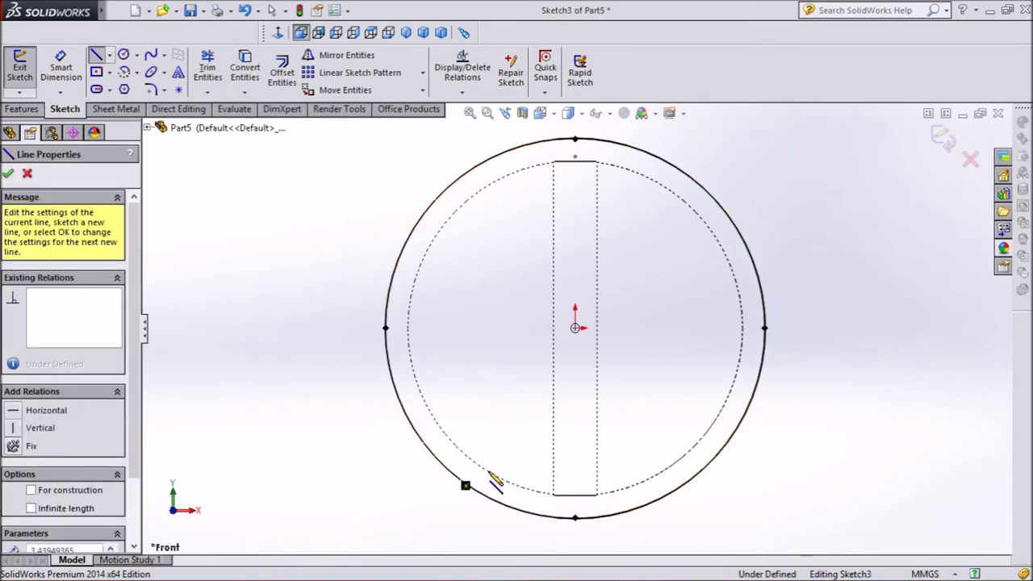
click(692, 478)
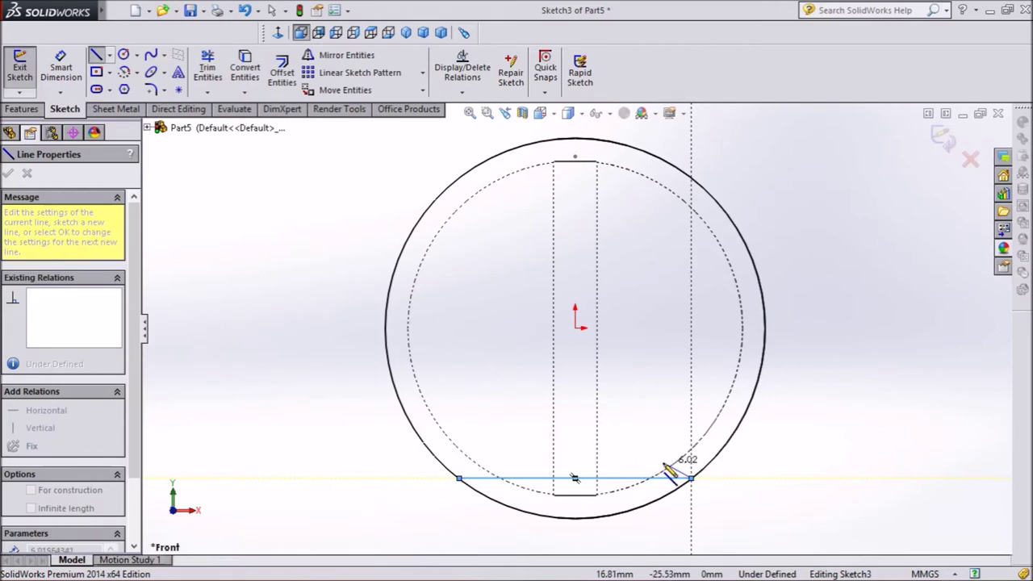
right_click(809, 408)
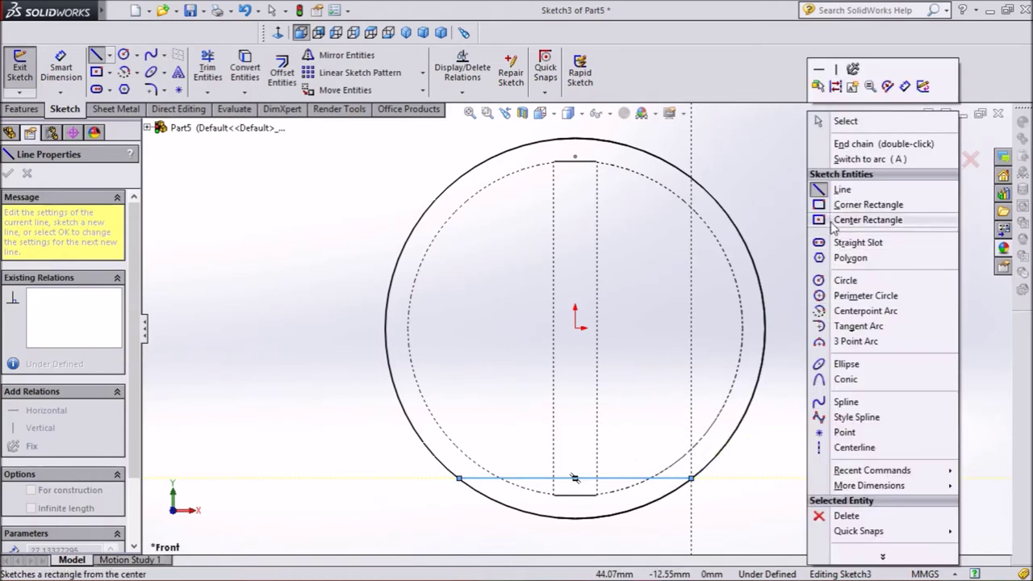
click(847, 144)
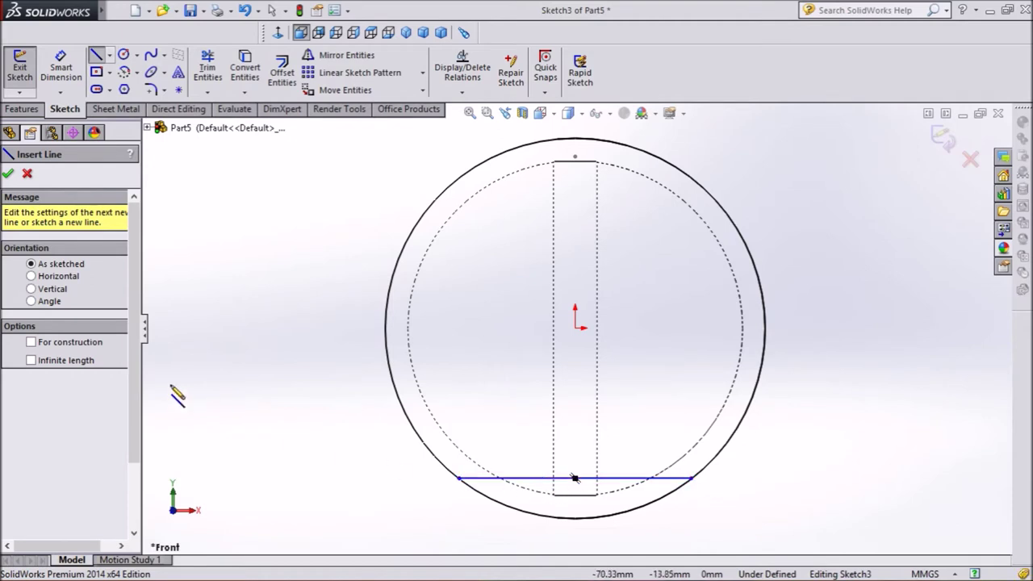
click(8, 175)
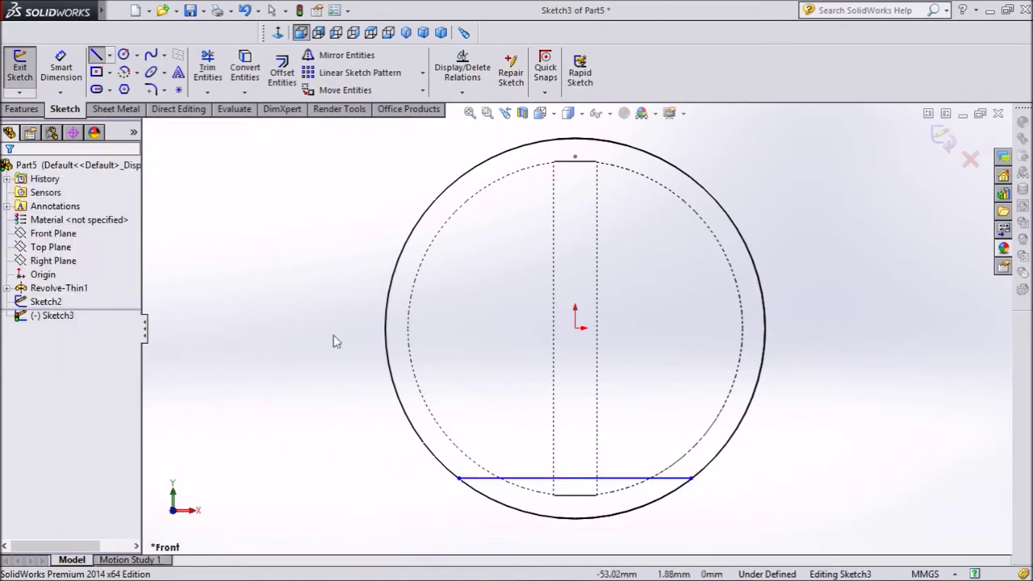
Constrain the new 44.15 mm bottom line to be horizontal
click(520, 481)
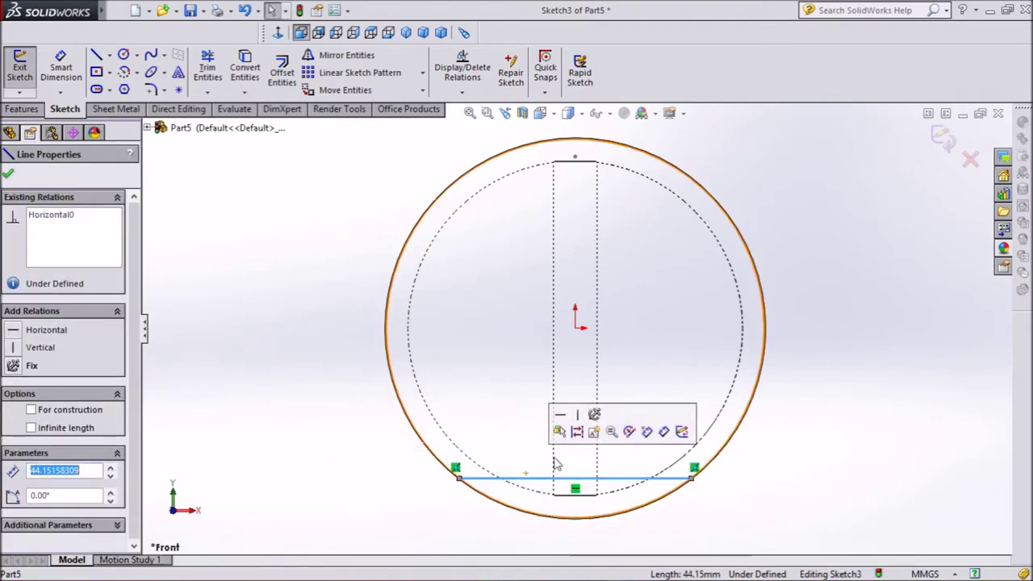
click(561, 415)
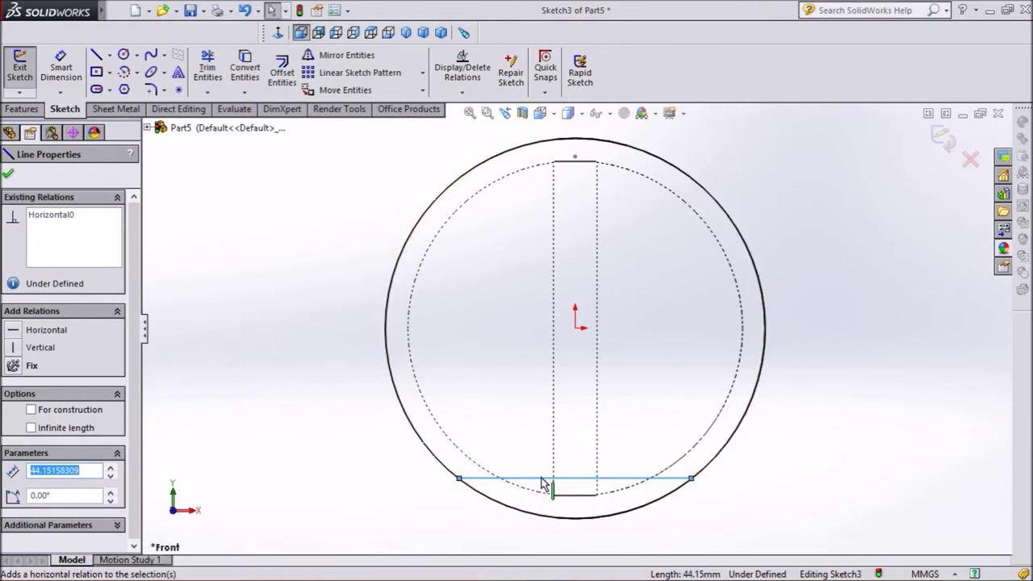
click(8, 176)
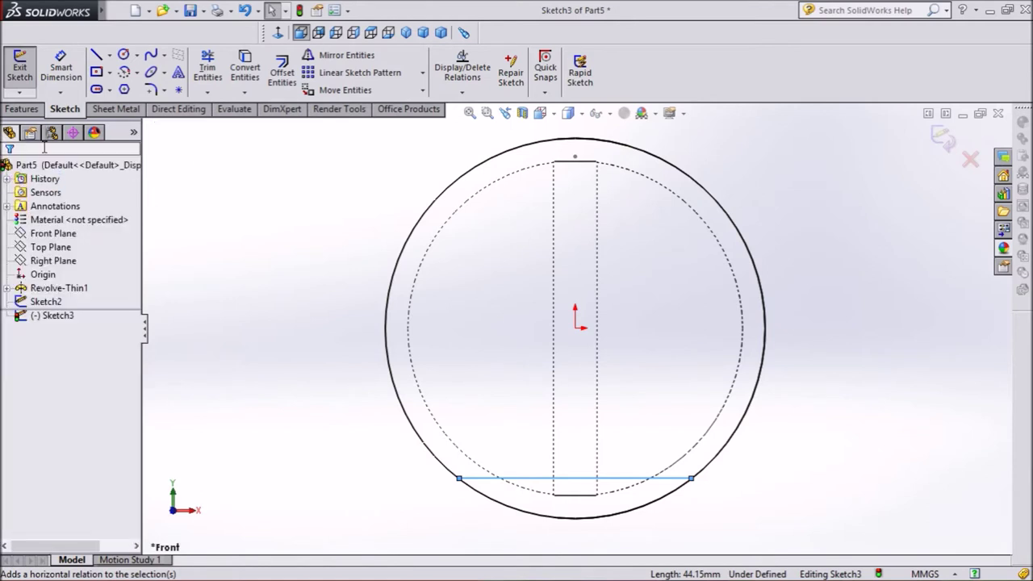
click(60, 69)
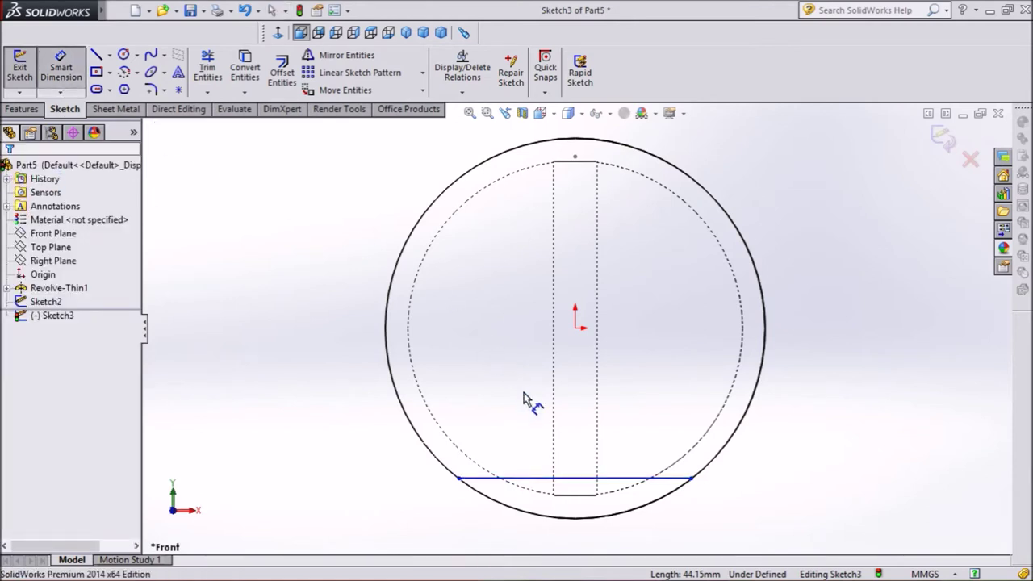
Dimension the bottom line to 30 mm
click(539, 479)
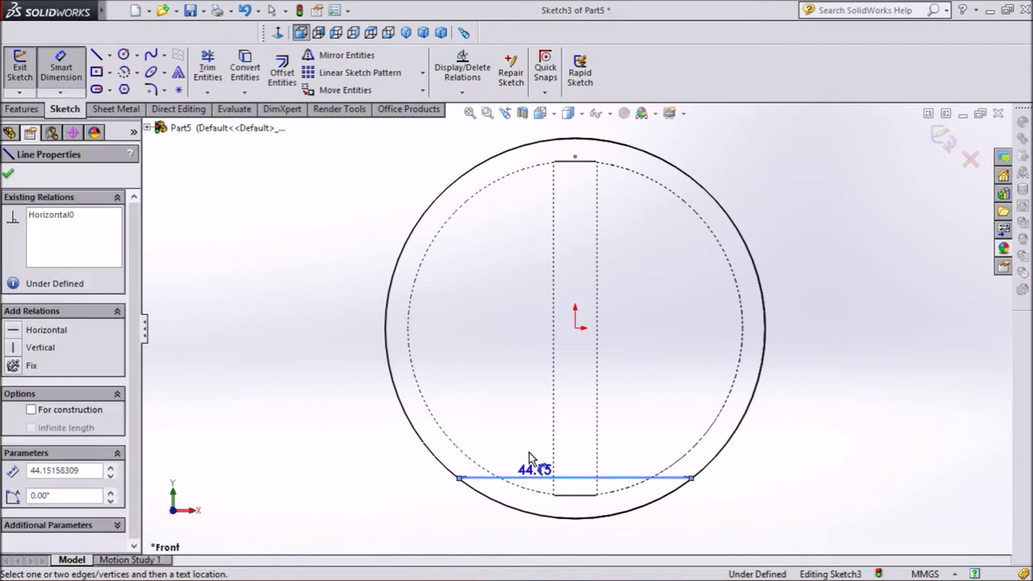
click(521, 436)
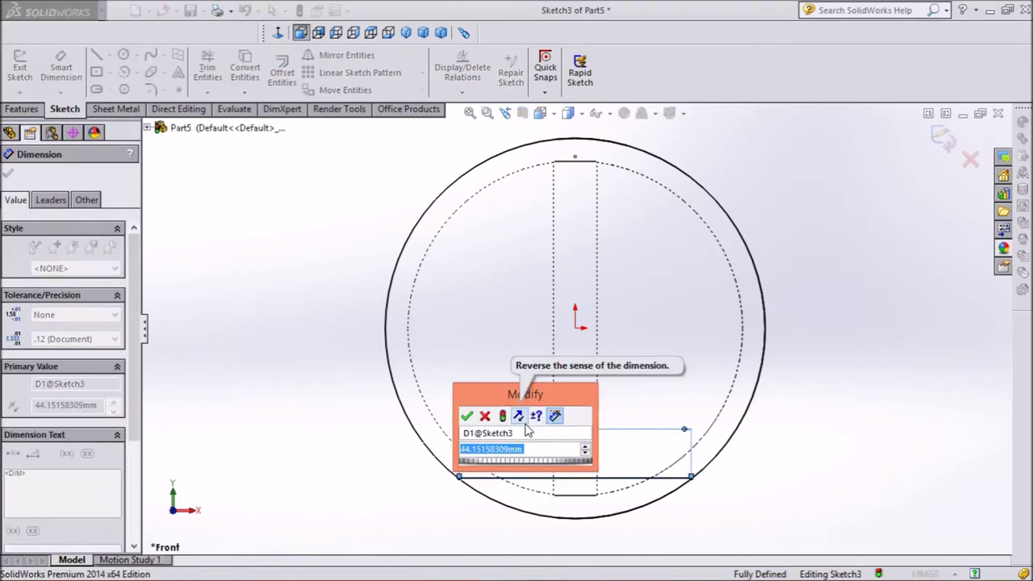
text(30mm)
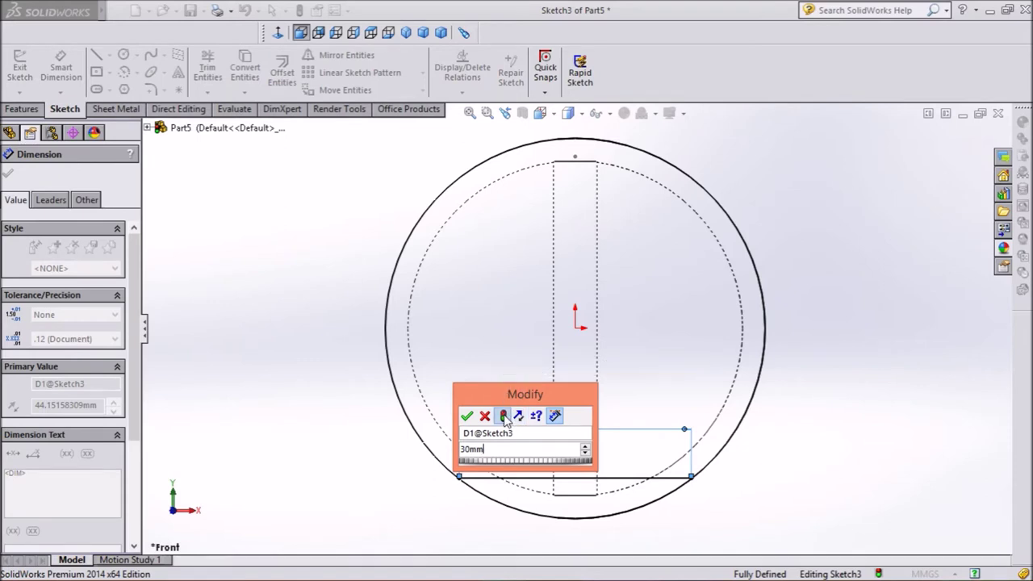
click(503, 417)
click(467, 416)
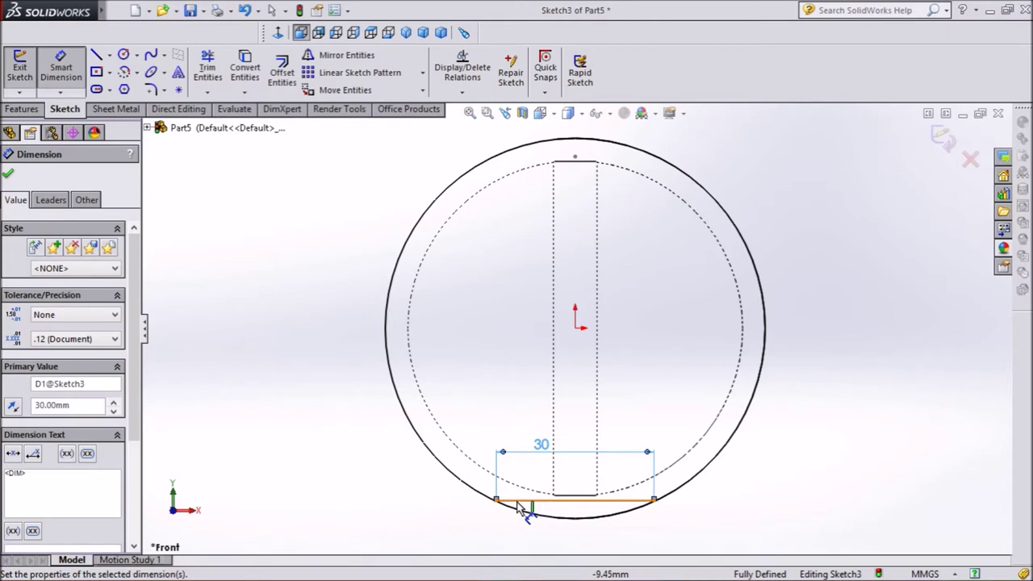
click(8, 174)
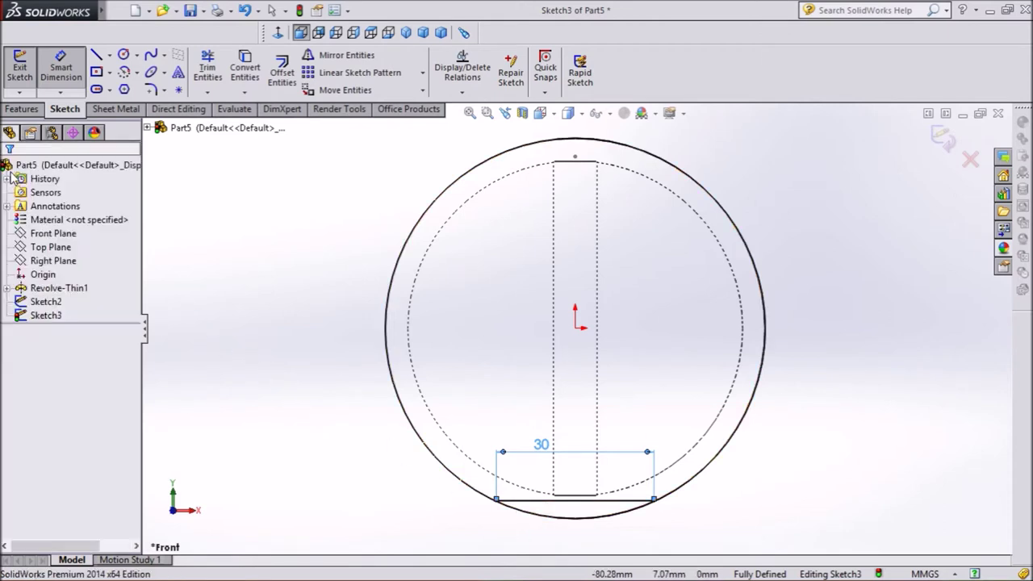
Make the 30 mm bottom line construction geometry and exit Sketch3
click(541, 501)
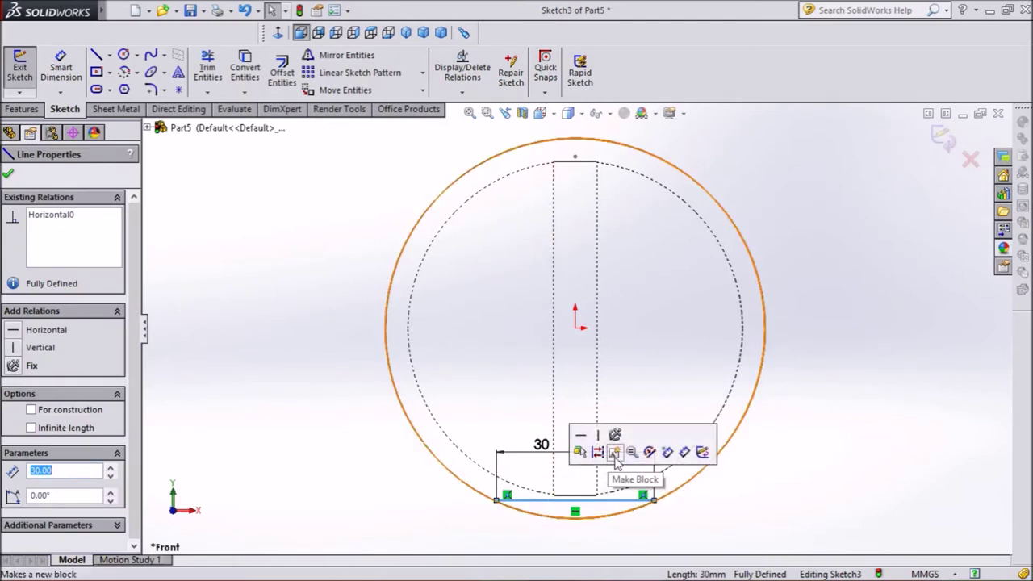
click(598, 452)
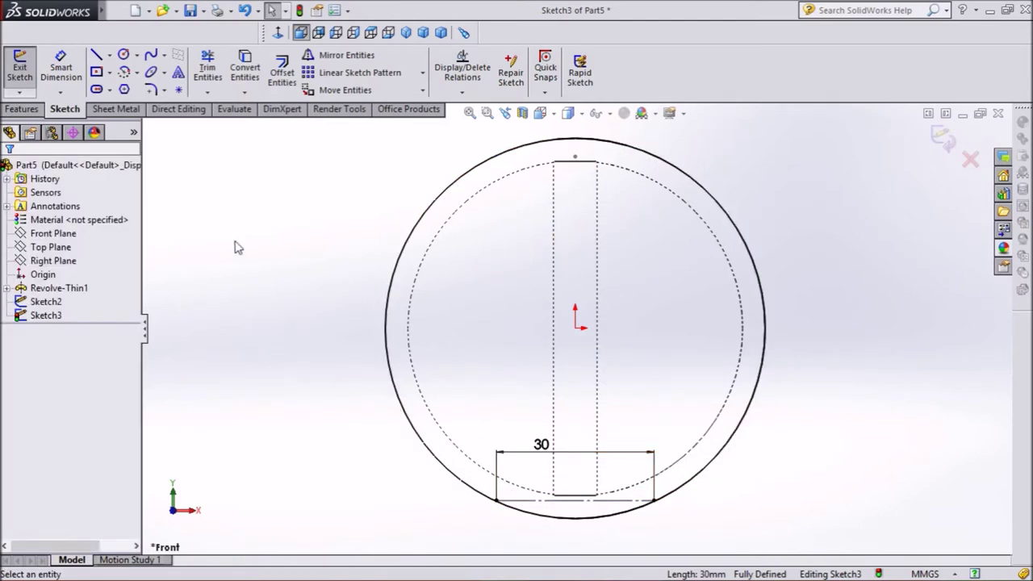
click(946, 142)
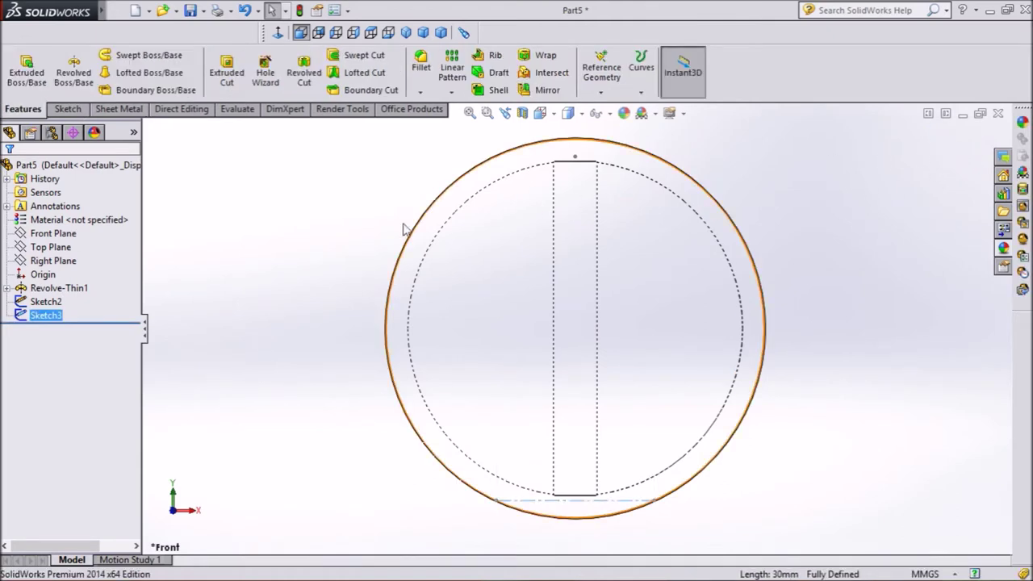
Orbit the model to a 3D view showing the cylinder's elliptical ends
right_click(179, 162)
mouse_move(239, 222)
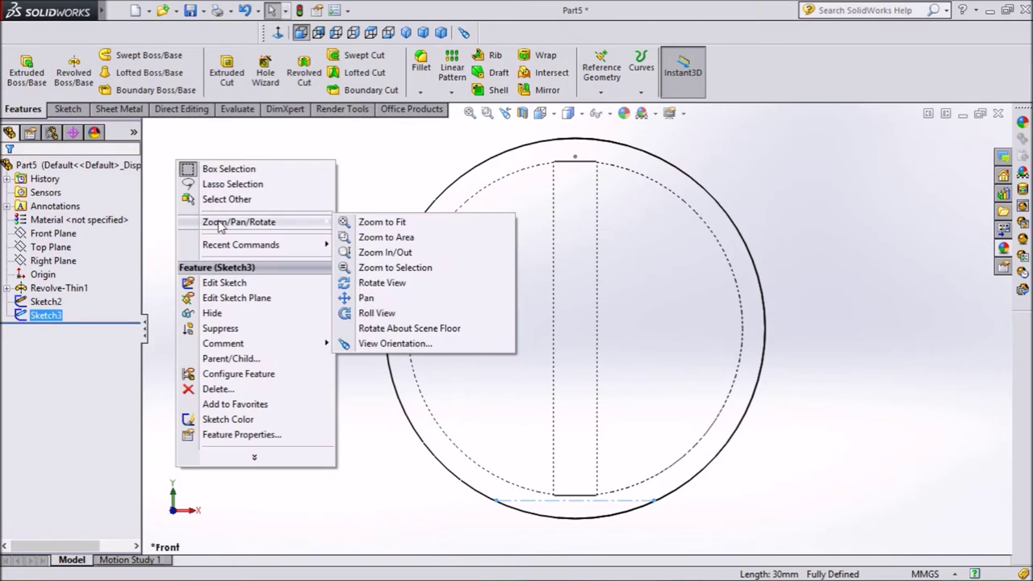
click(359, 283)
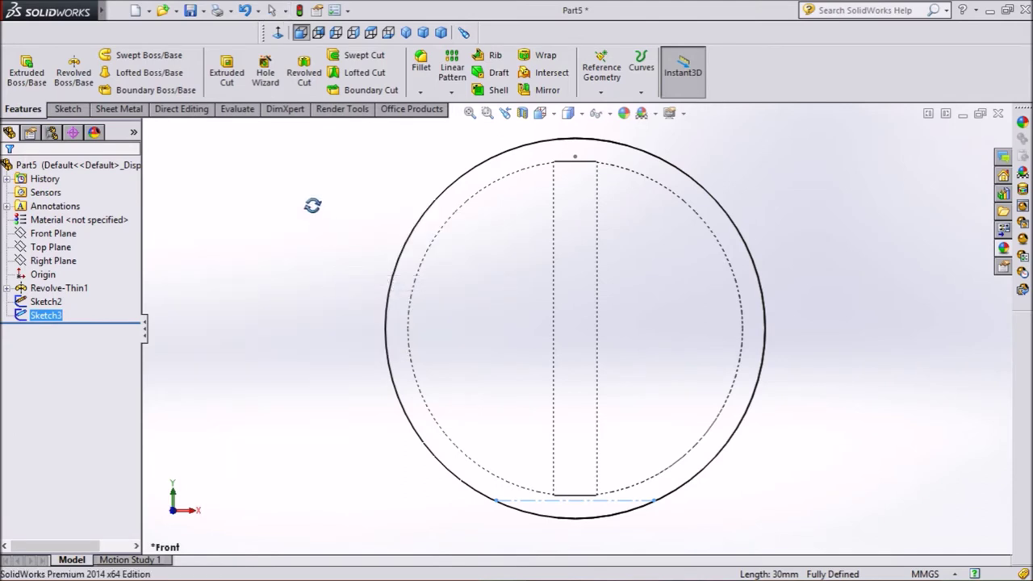
mouse_move(305, 184)
mouse_down()
mouse_move(301, 209)
mouse_move(283, 209)
mouse_move(290, 277)
mouse_move(263, 286)
mouse_move(298, 292)
mouse_move(294, 308)
mouse_move(301, 286)
mouse_up()
mouse_move(301, 284)
middle_down()
mouse_move(237, 263)
mouse_move(224, 302)
mouse_move(242, 330)
mouse_move(290, 307)
mouse_move(261, 261)
mouse_move(288, 258)
mouse_move(288, 247)
mouse_move(267, 279)
middle_up()
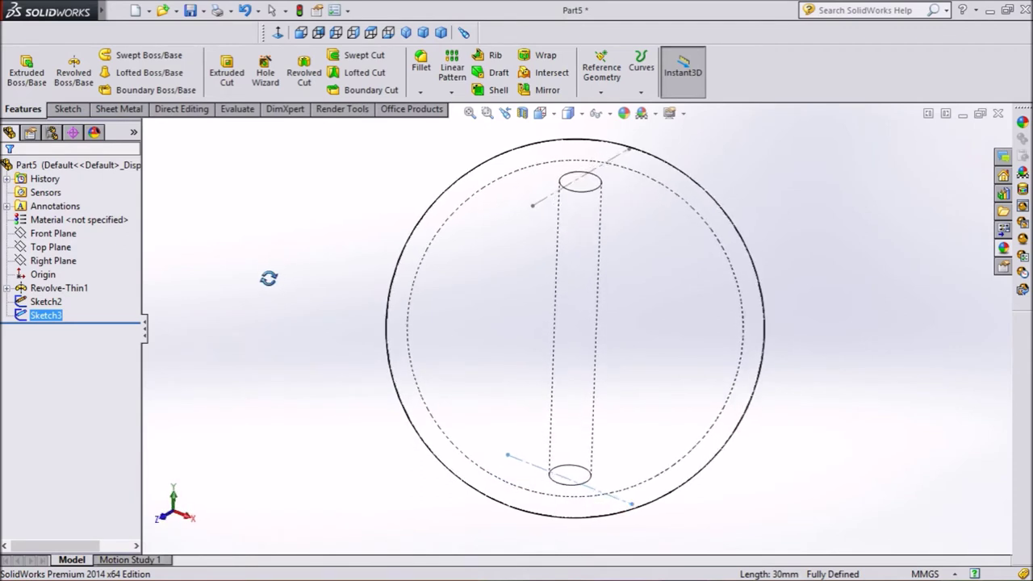
click(51, 247)
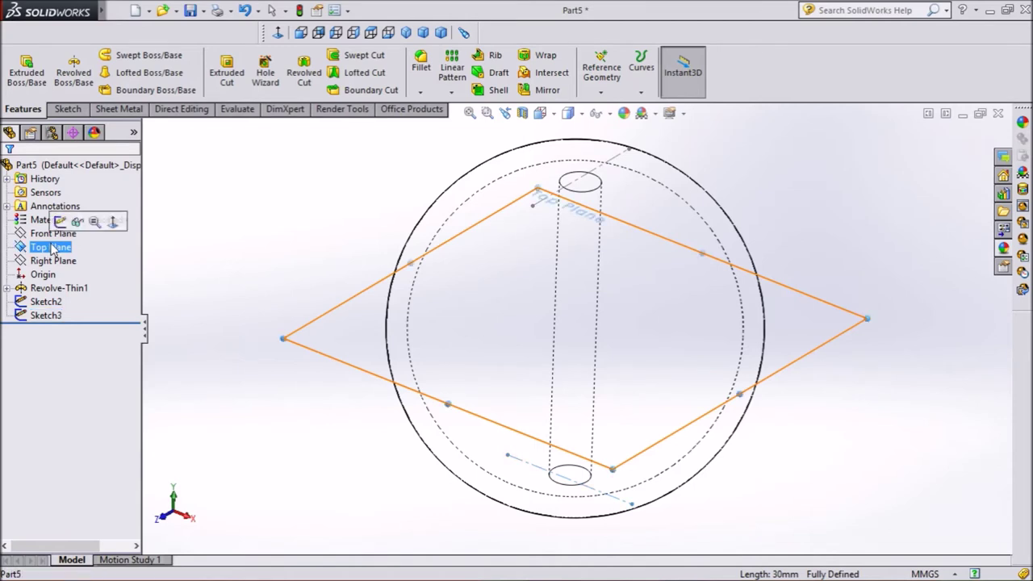
Start Sketch4 on the Top Plane, looking straight down at the concentric circles
click(60, 222)
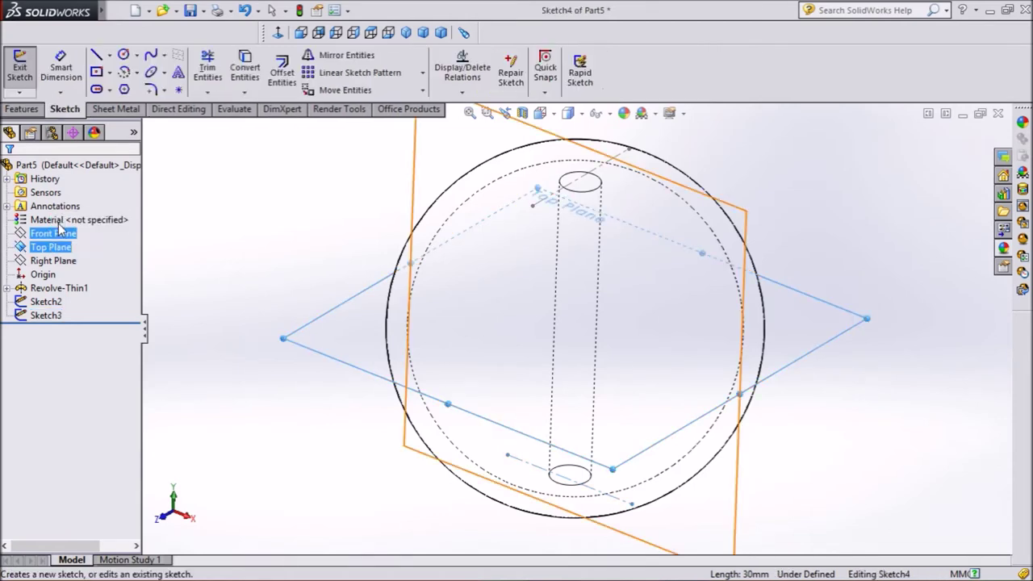
right_click(169, 204)
mouse_move(231, 79)
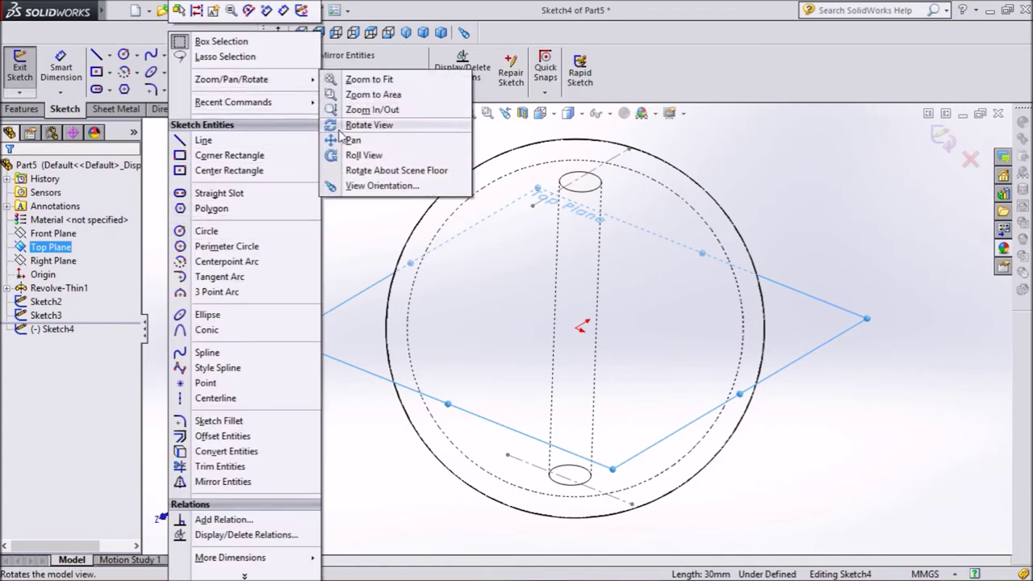
click(339, 129)
mouse_move(233, 266)
mouse_down()
mouse_move(236, 176)
mouse_move(245, 222)
mouse_move(219, 233)
mouse_move(229, 253)
mouse_up()
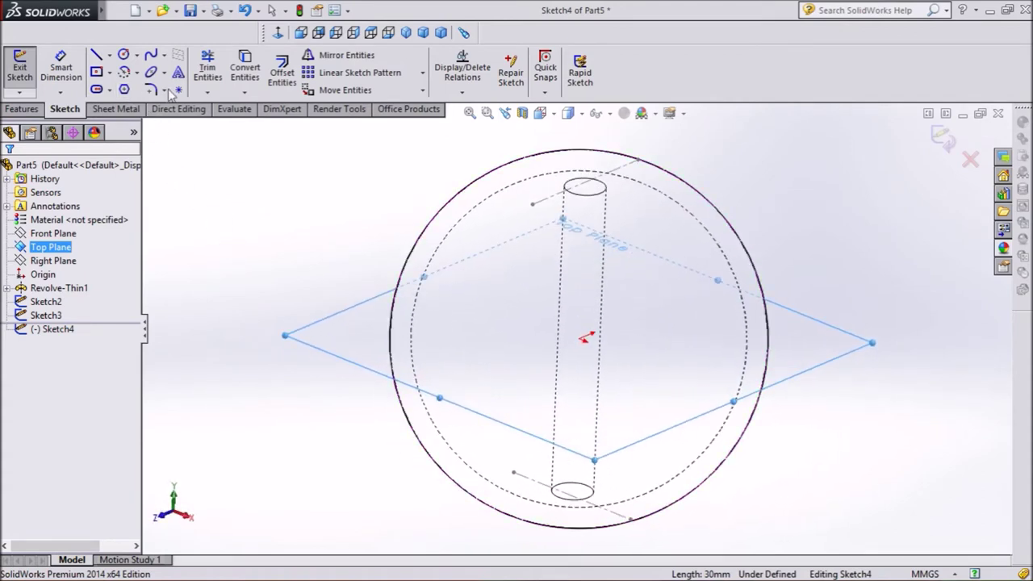
click(277, 33)
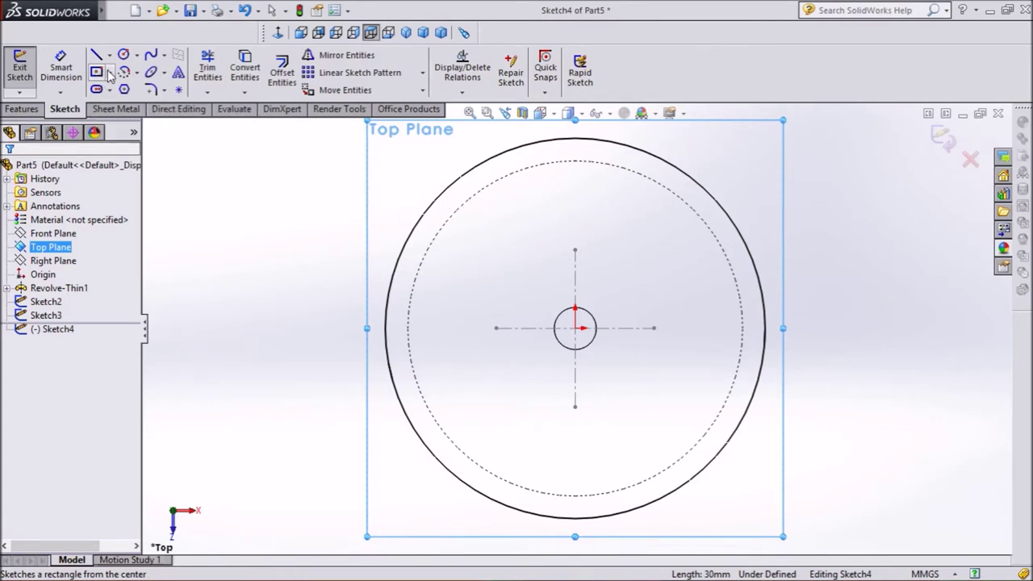
Draw a roughly 51 mm construction center rectangle on the origin, corners on the outer circle
click(110, 72)
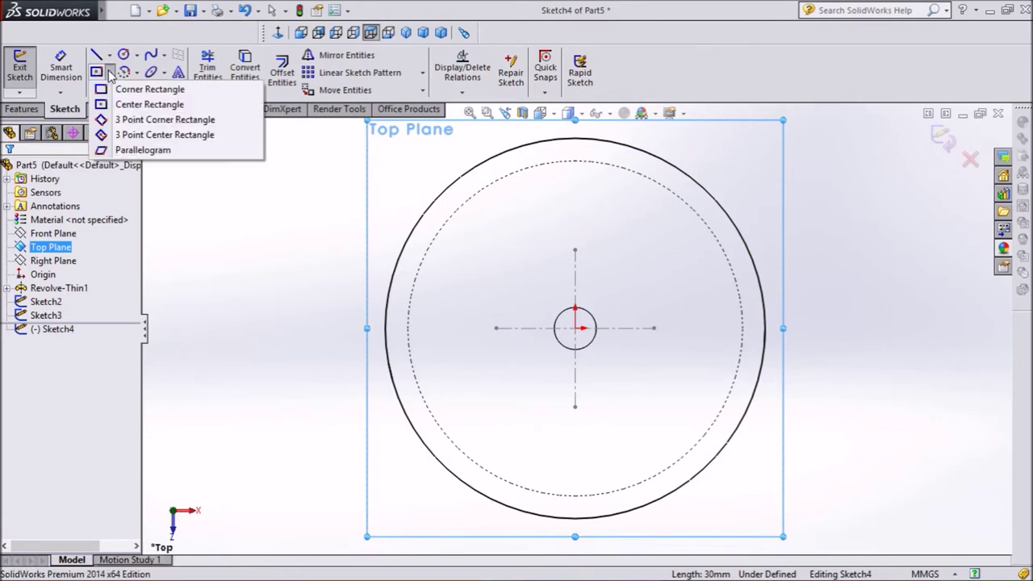
click(115, 110)
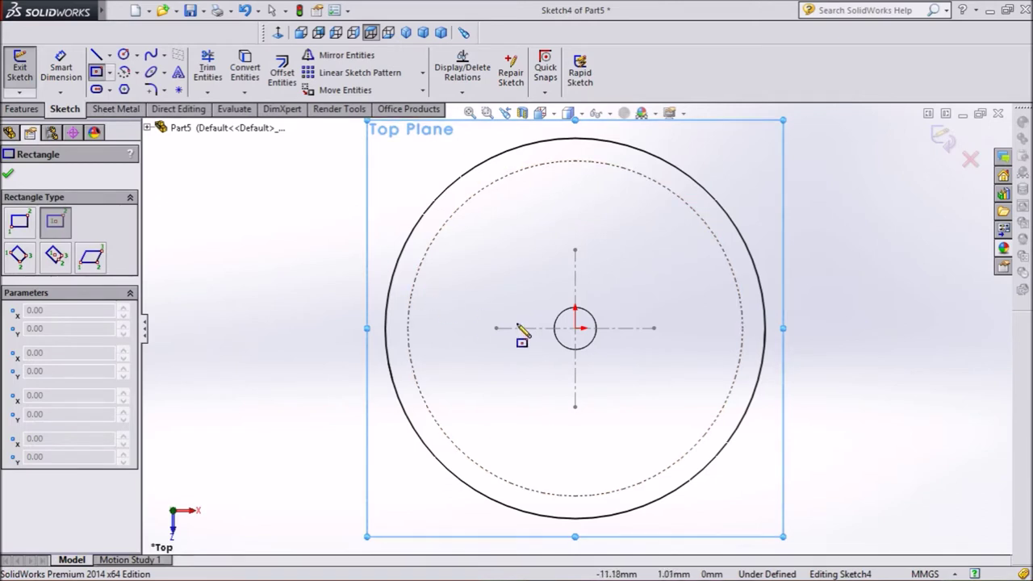
click(569, 330)
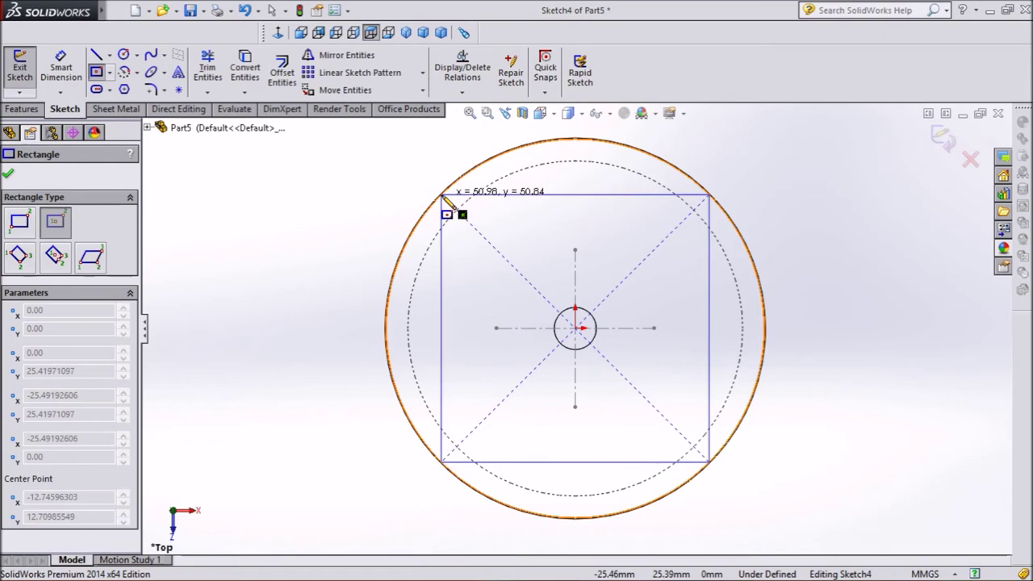
click(442, 195)
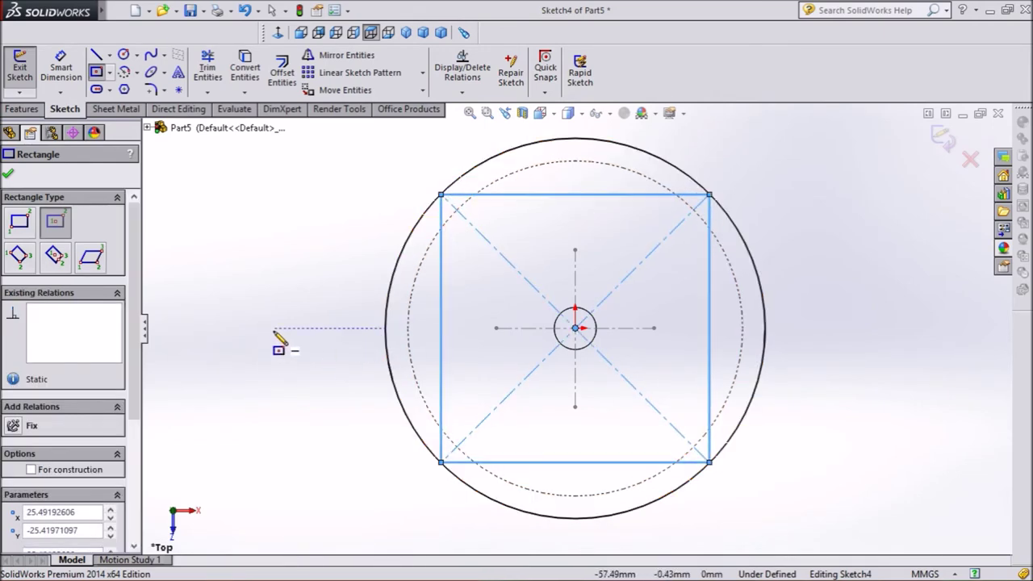
click(31, 470)
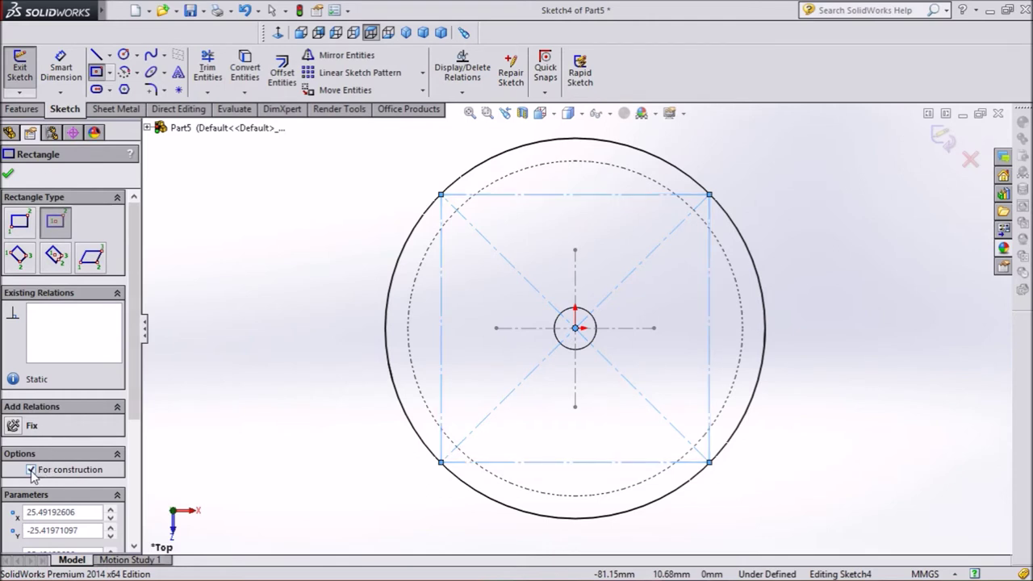
click(9, 175)
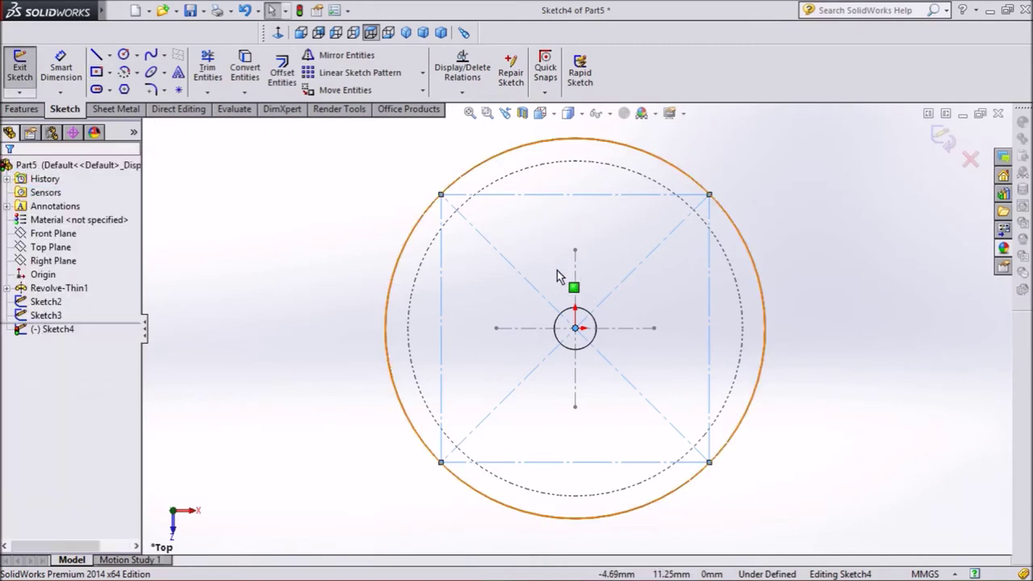
Exit Sketch4 and orbit to an angled view of the construction square inside the ball
click(941, 139)
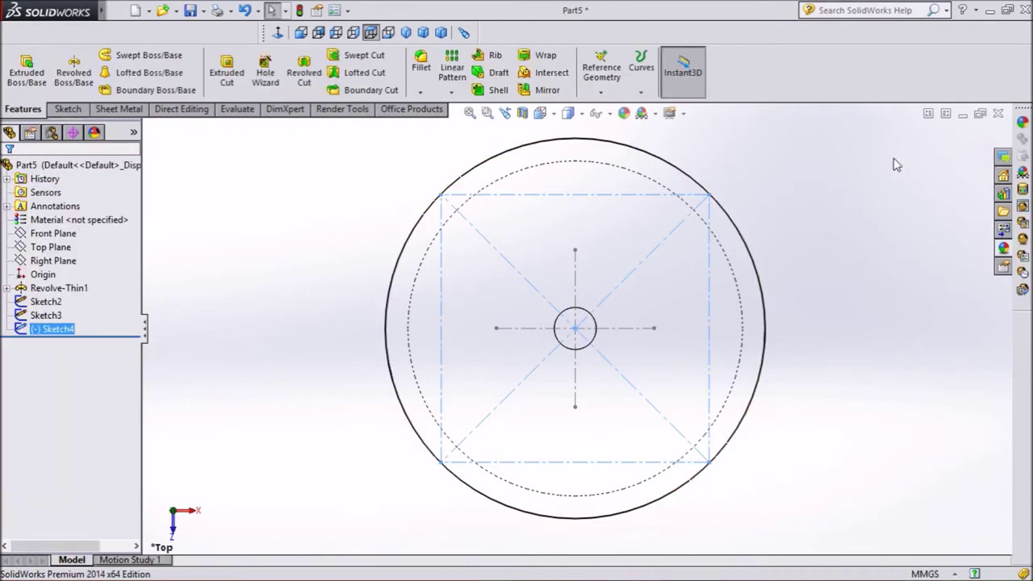
right_click(181, 186)
mouse_move(242, 242)
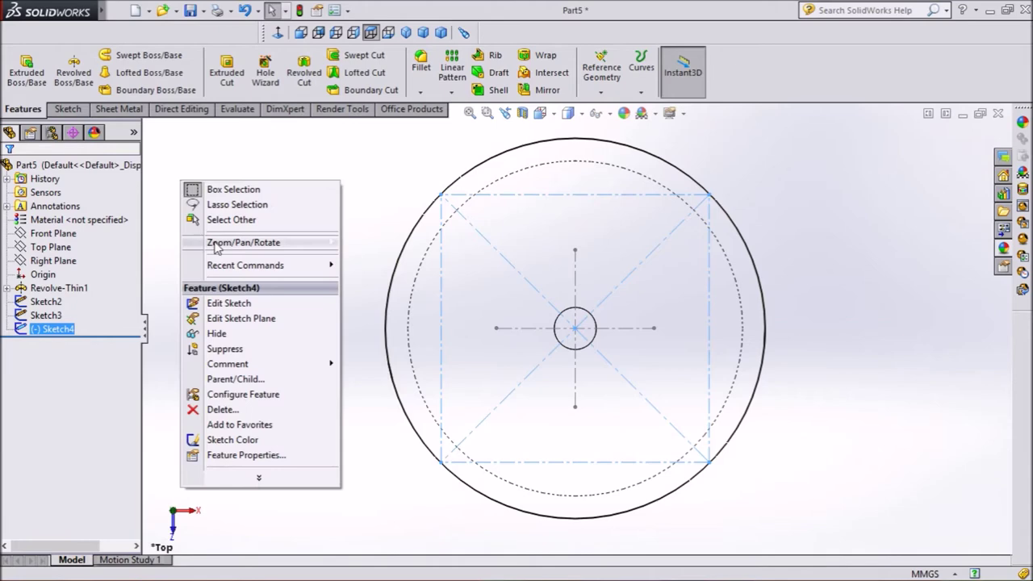
click(353, 304)
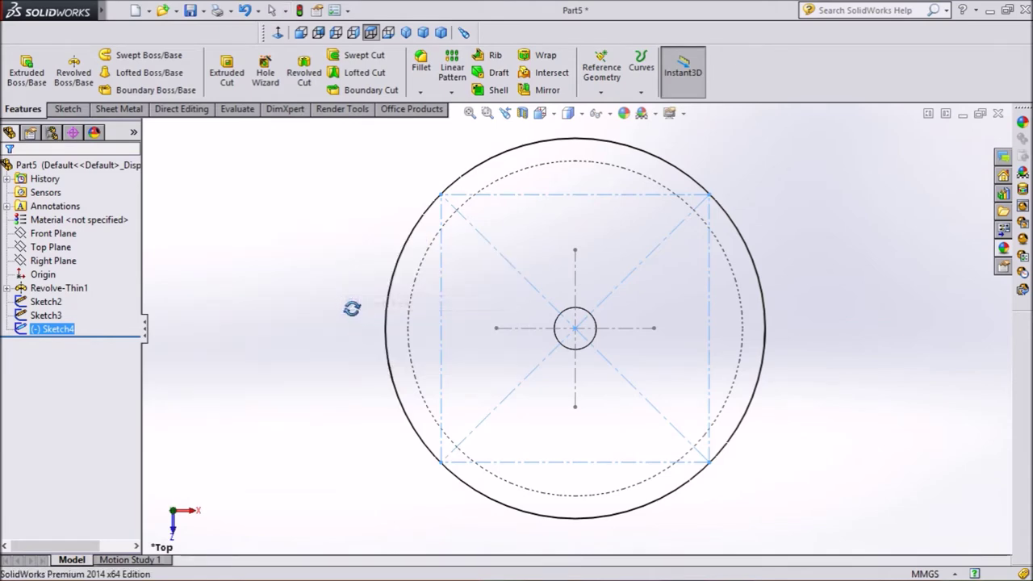
mouse_move(283, 404)
mouse_down()
mouse_move(304, 323)
mouse_move(273, 228)
mouse_move(282, 338)
mouse_move(289, 313)
mouse_move(285, 374)
mouse_up()
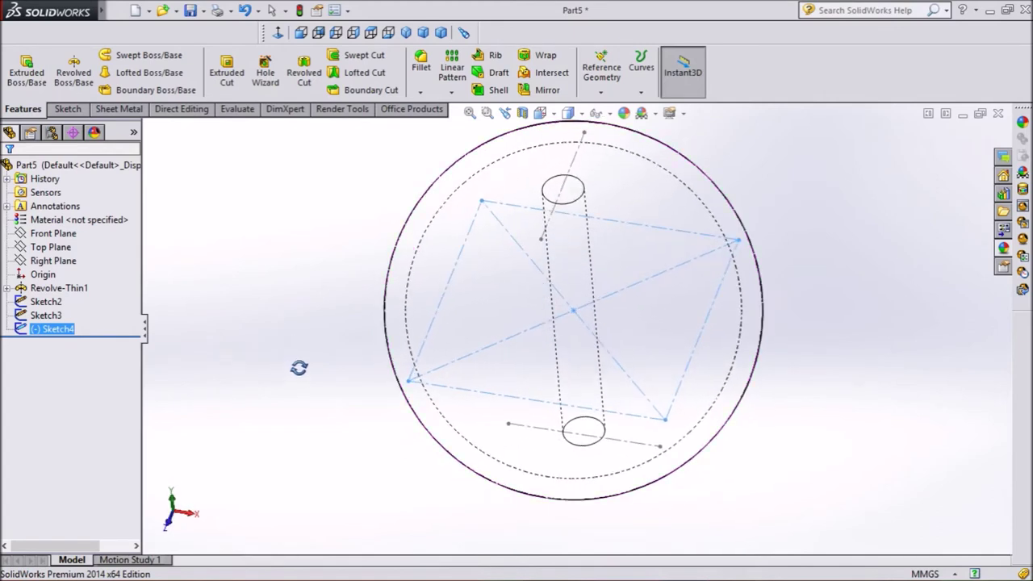
mouse_move(266, 277)
mouse_down()
mouse_move(385, 376)
mouse_move(325, 374)
mouse_move(267, 251)
mouse_move(341, 279)
mouse_up()
mouse_move(371, 365)
mouse_down()
mouse_move(330, 387)
mouse_move(335, 426)
mouse_move(356, 437)
mouse_move(363, 403)
mouse_move(366, 441)
mouse_move(350, 454)
mouse_up()
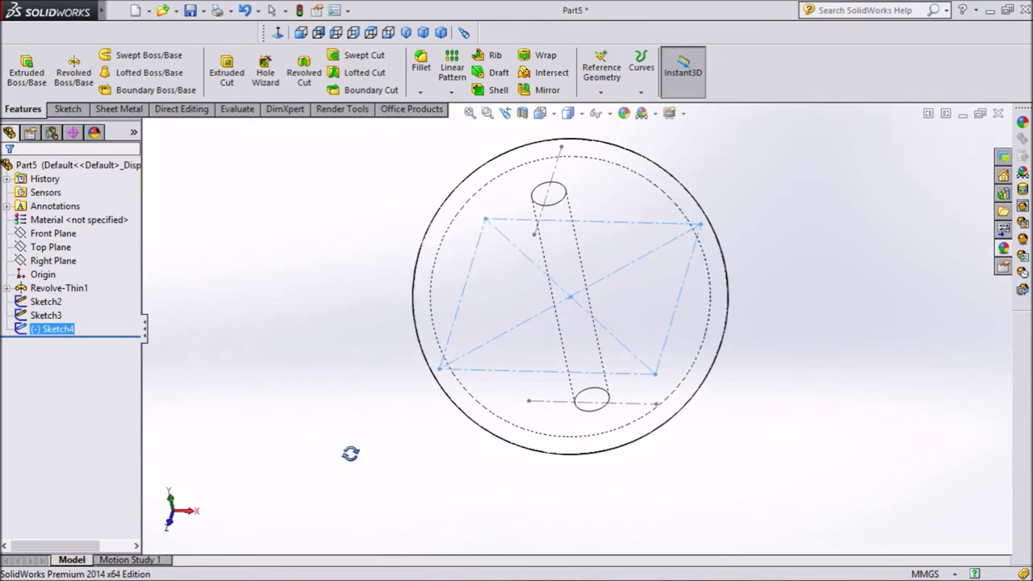
mouse_move(350, 454)
mouse_down()
mouse_move(358, 403)
mouse_move(318, 387)
mouse_move(349, 440)
mouse_up()
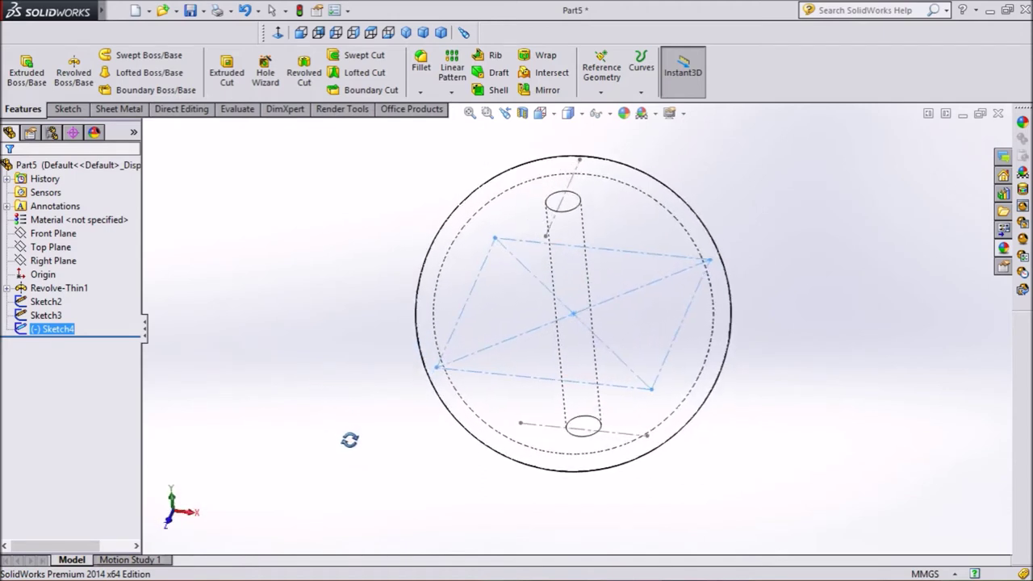
drag(350, 440, 355, 447)
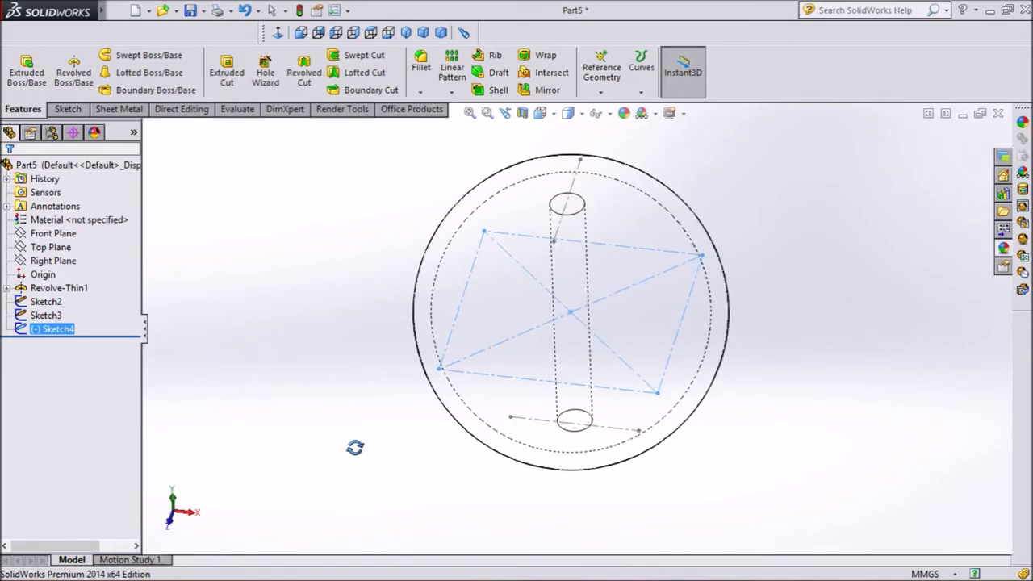
click(69, 110)
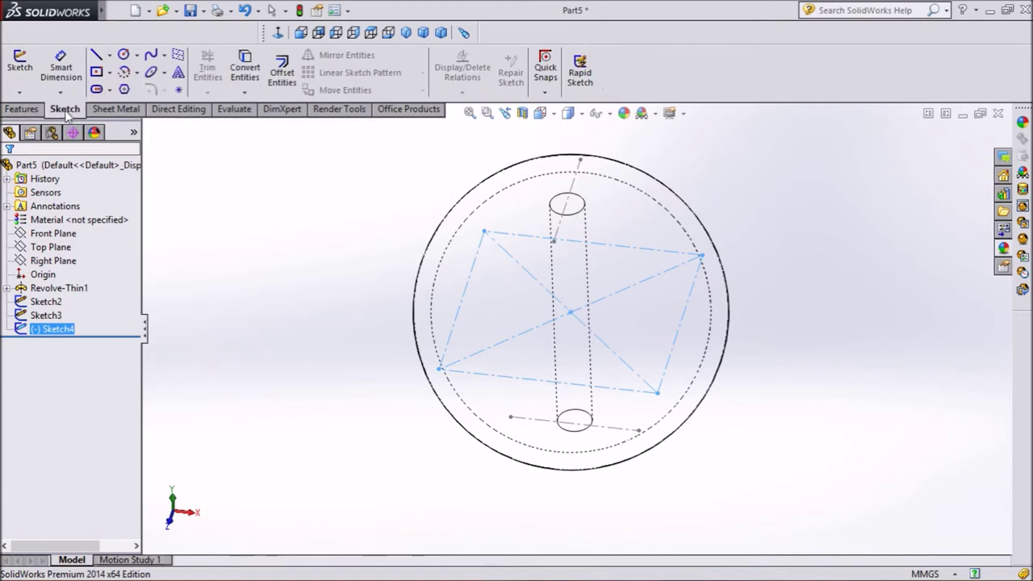
Start 3DSketch1 and begin a spline at the construction square's lower-left corner
click(20, 94)
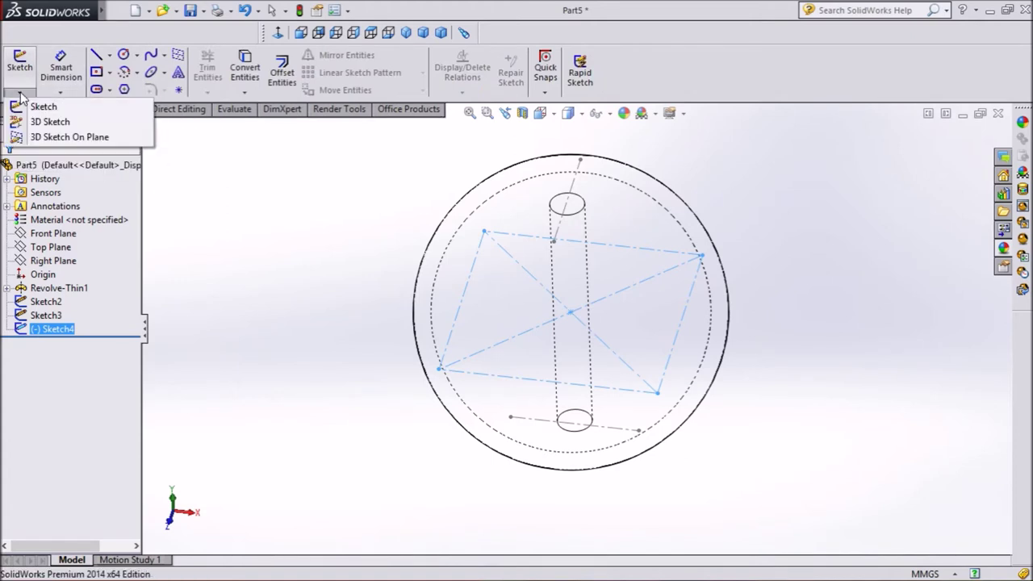
click(50, 122)
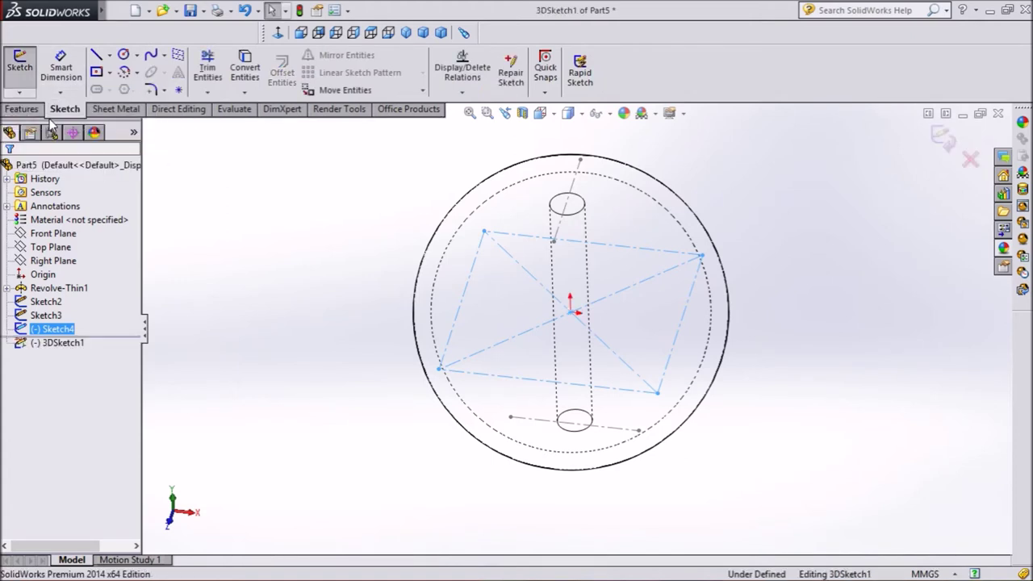
click(164, 54)
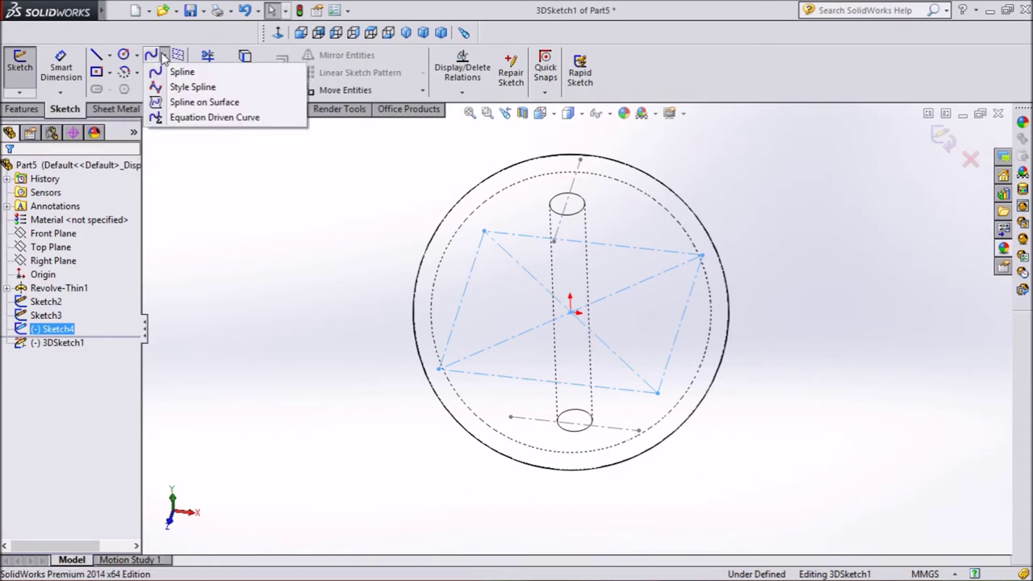
click(180, 73)
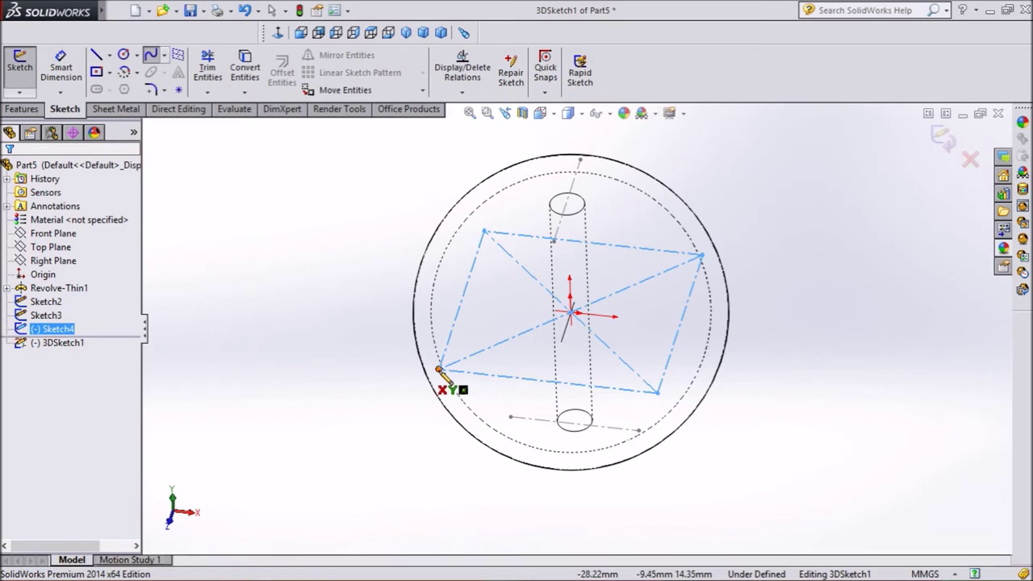
click(439, 369)
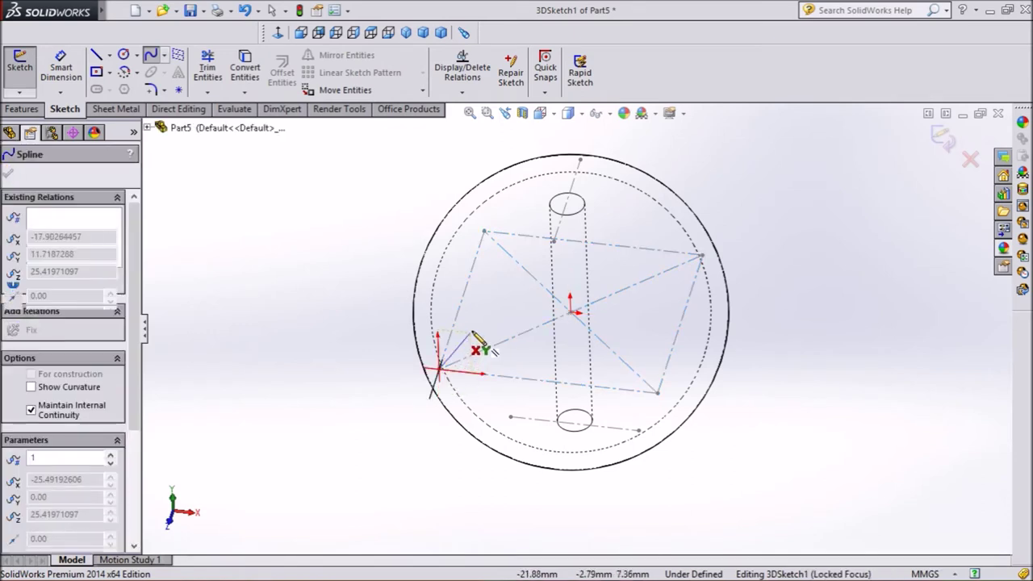
Draw a closed spline through the square's corners and points near the ball's top and bottom
click(553, 242)
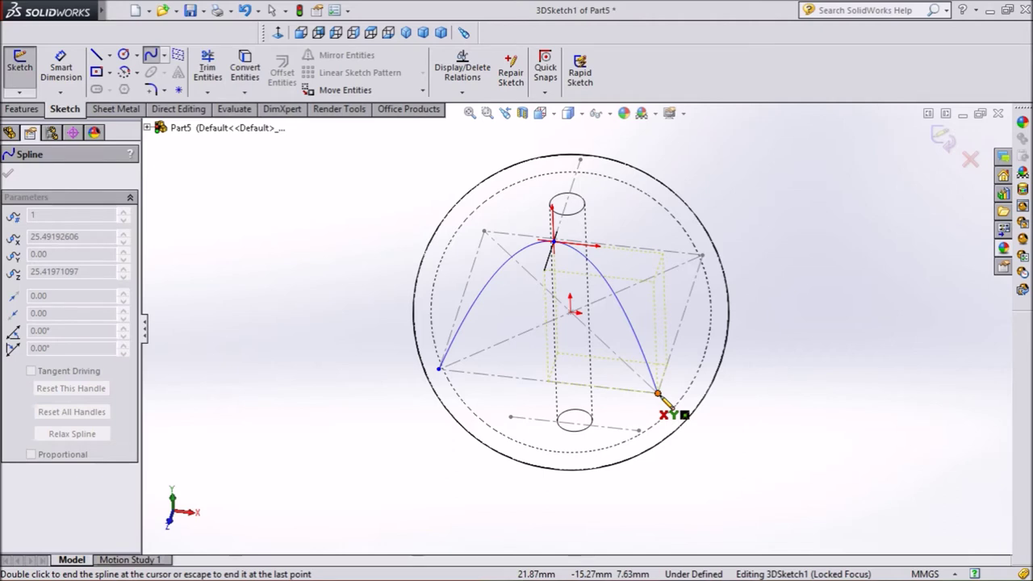
click(657, 393)
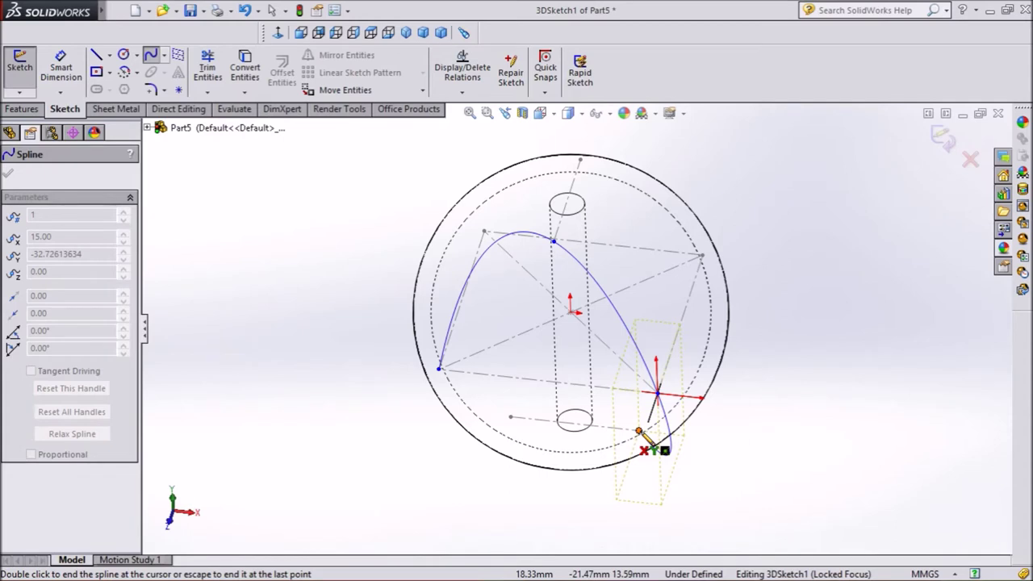
click(638, 430)
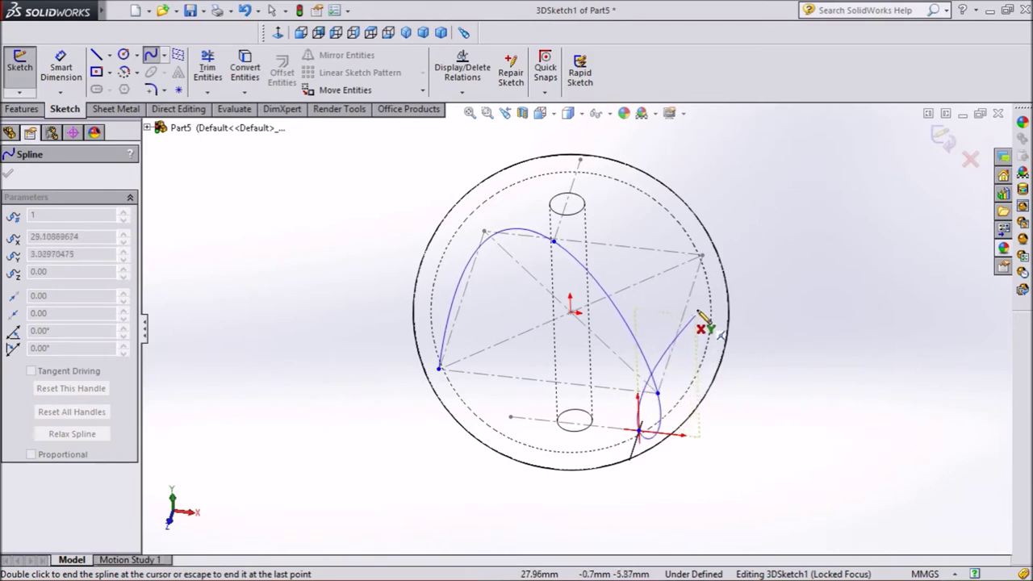
click(701, 255)
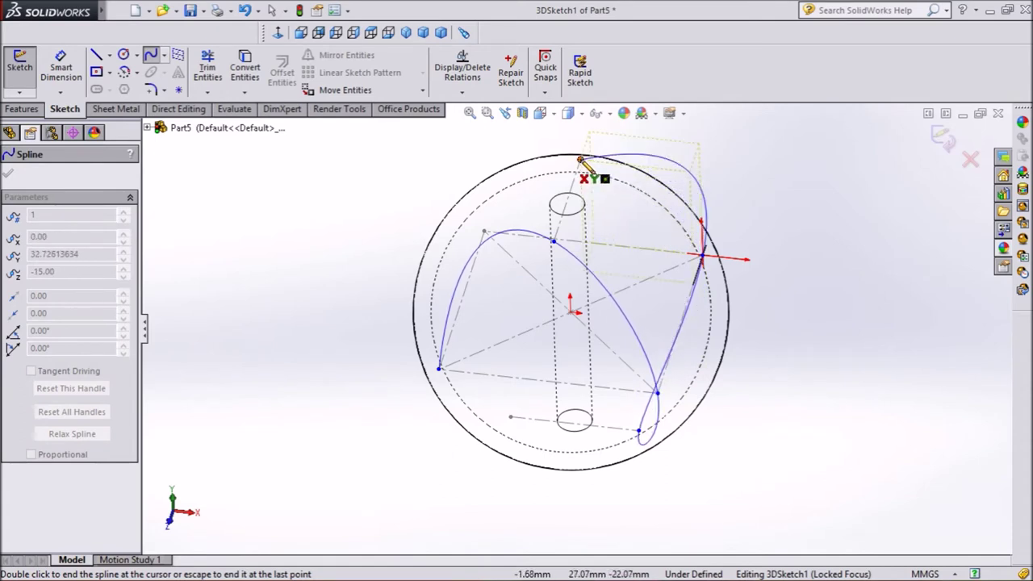
click(579, 159)
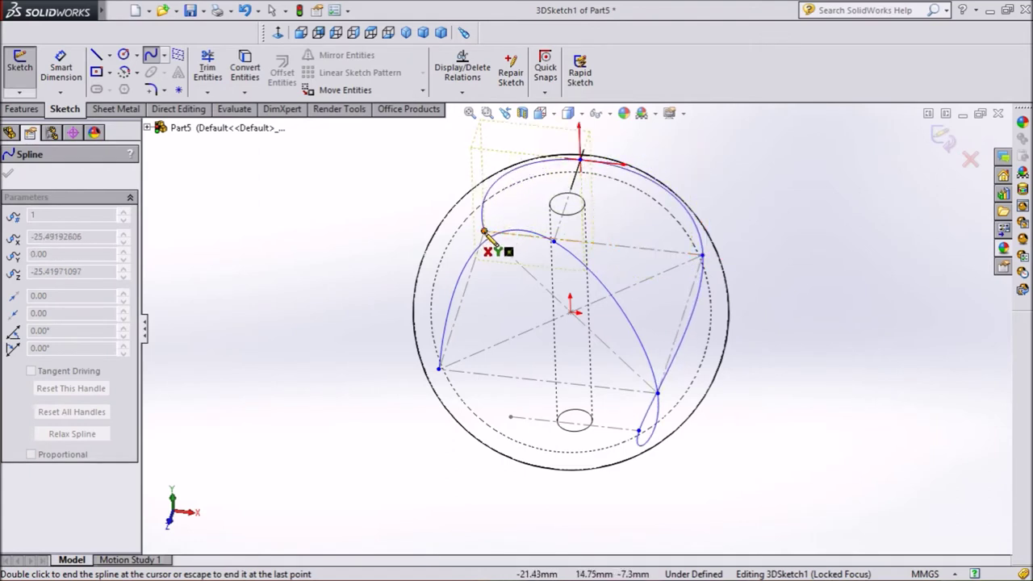
click(484, 233)
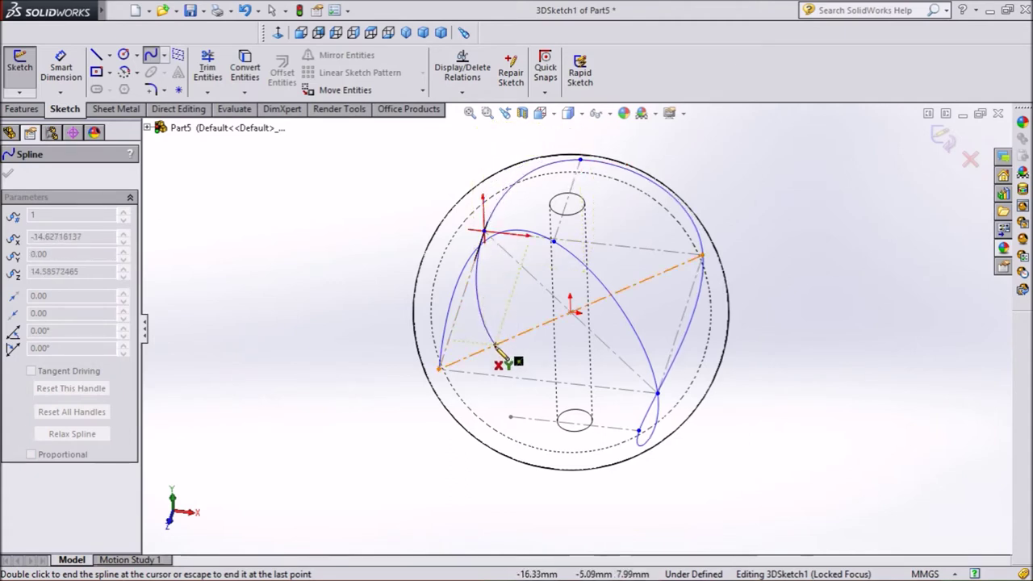
click(509, 416)
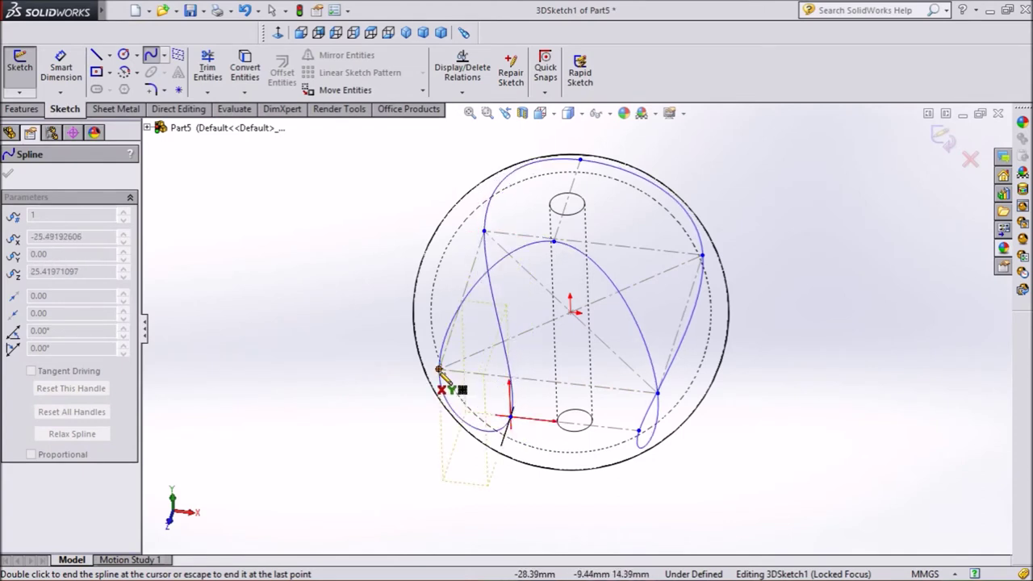
double_click(440, 371)
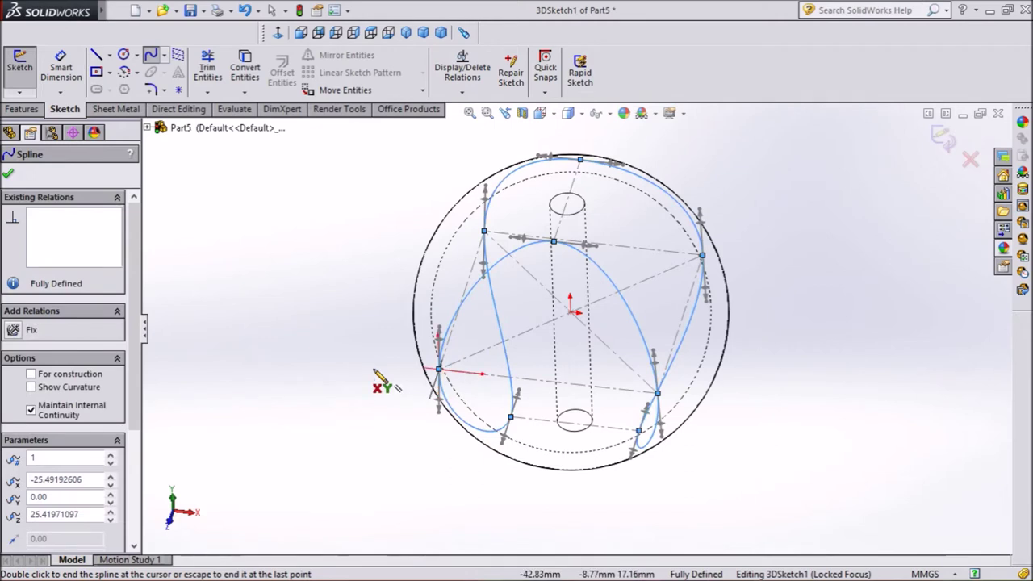
right_click(184, 189)
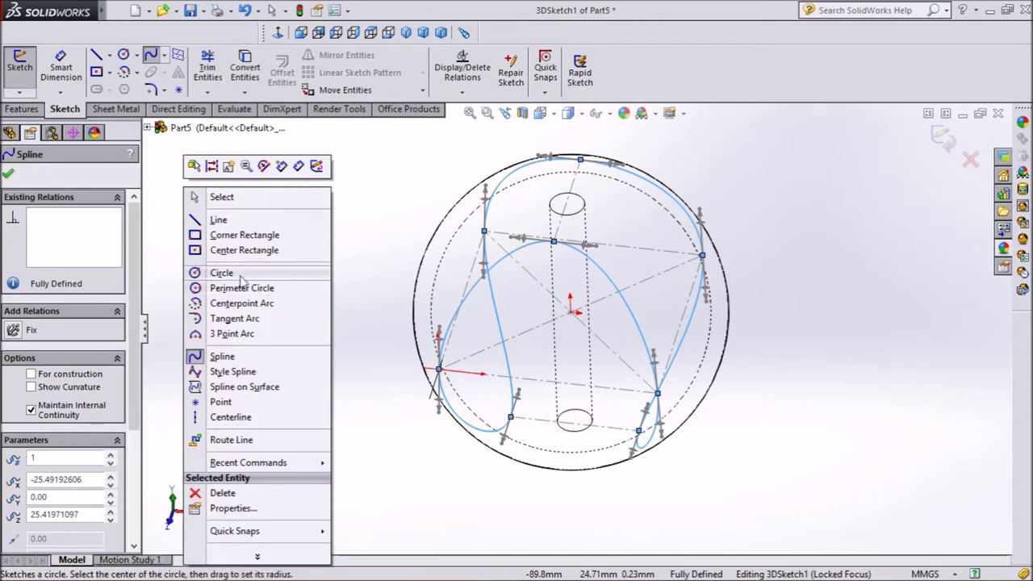
click(208, 206)
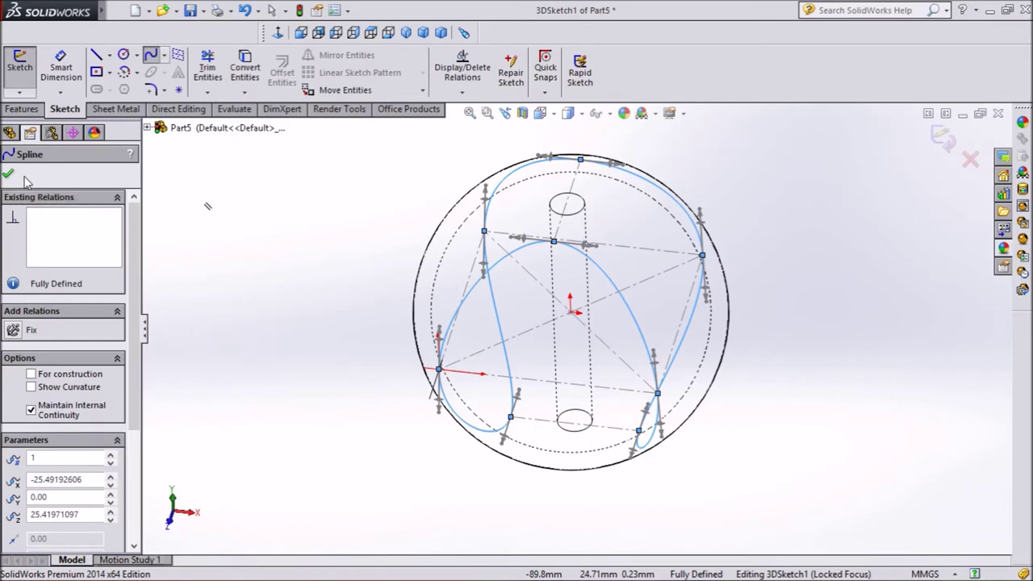
click(9, 176)
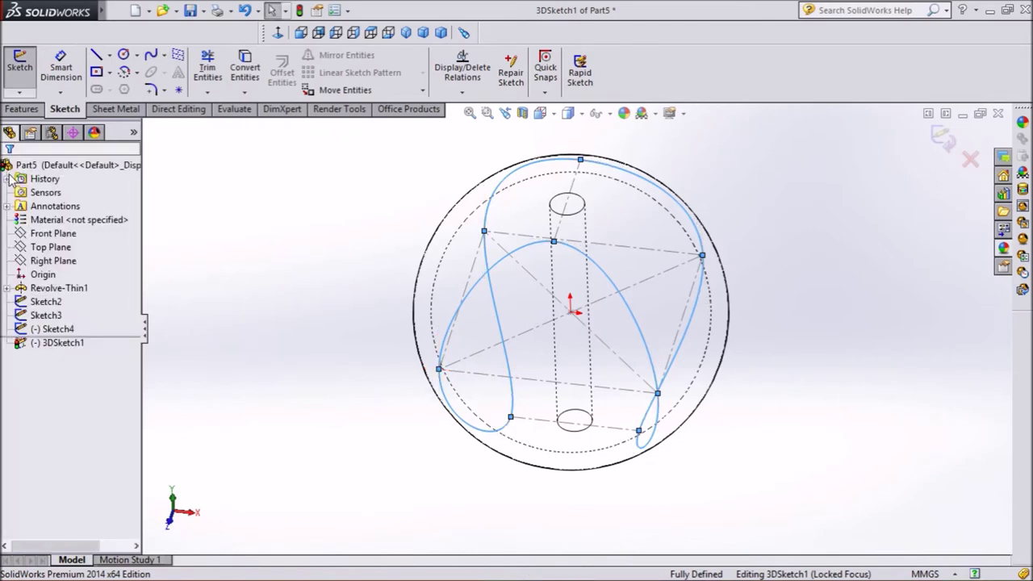
Orbit the sphere to check the seam curve, then exit 3DSketch1
right_click(236, 187)
mouse_move(307, 175)
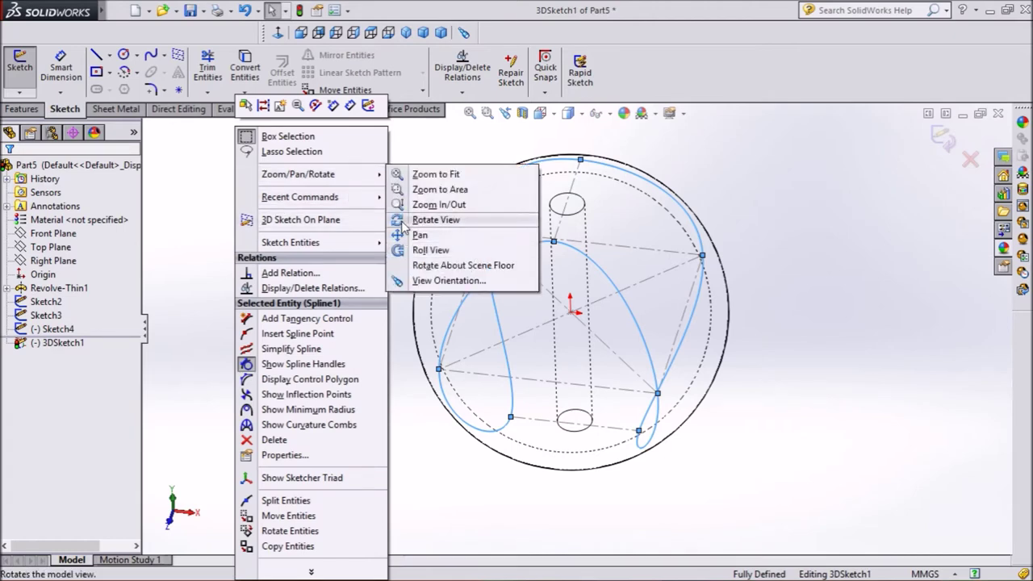
click(403, 225)
mouse_move(306, 247)
mouse_down()
mouse_move(314, 361)
mouse_move(341, 387)
mouse_move(383, 392)
mouse_move(396, 350)
mouse_move(387, 278)
mouse_move(299, 207)
mouse_move(254, 192)
mouse_move(237, 212)
mouse_move(254, 357)
mouse_move(201, 382)
mouse_move(157, 285)
mouse_move(203, 207)
mouse_move(336, 159)
mouse_move(380, 174)
mouse_move(422, 215)
mouse_move(449, 267)
mouse_move(403, 368)
mouse_move(341, 379)
mouse_move(265, 307)
mouse_move(255, 212)
mouse_move(215, 166)
mouse_move(207, 224)
mouse_move(258, 330)
mouse_move(300, 368)
mouse_move(318, 321)
mouse_move(403, 266)
mouse_up()
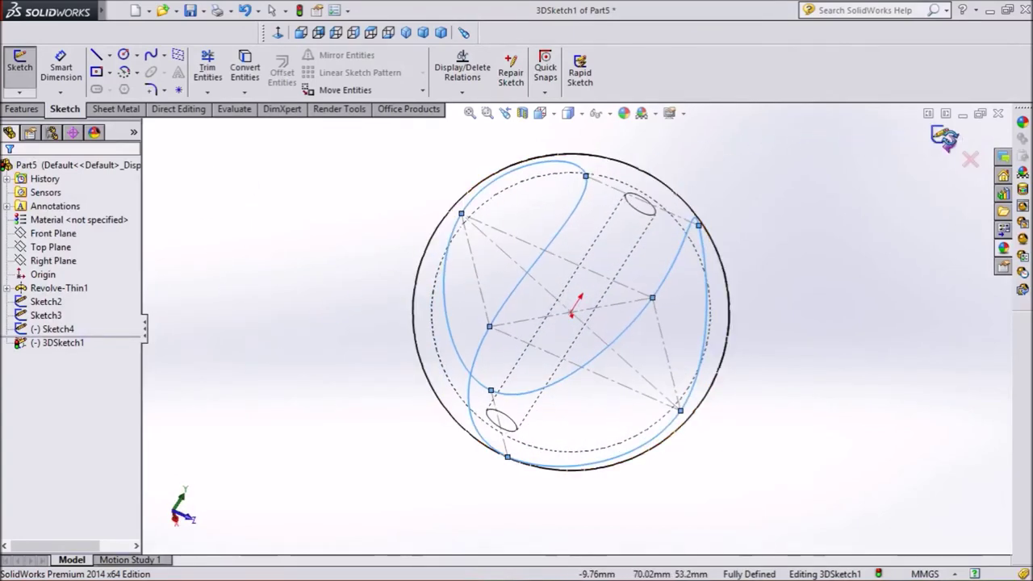
click(944, 139)
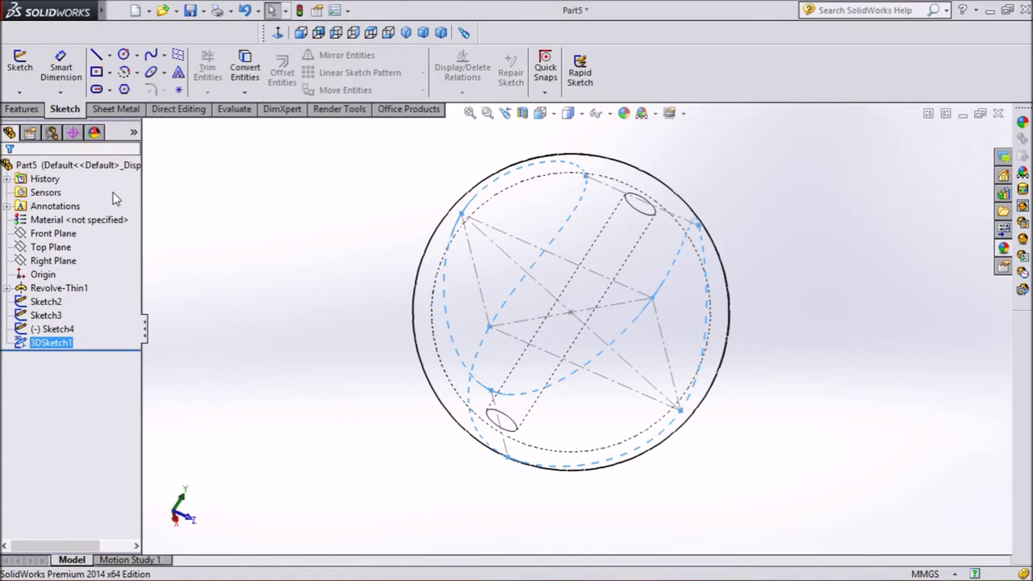
click(63, 262)
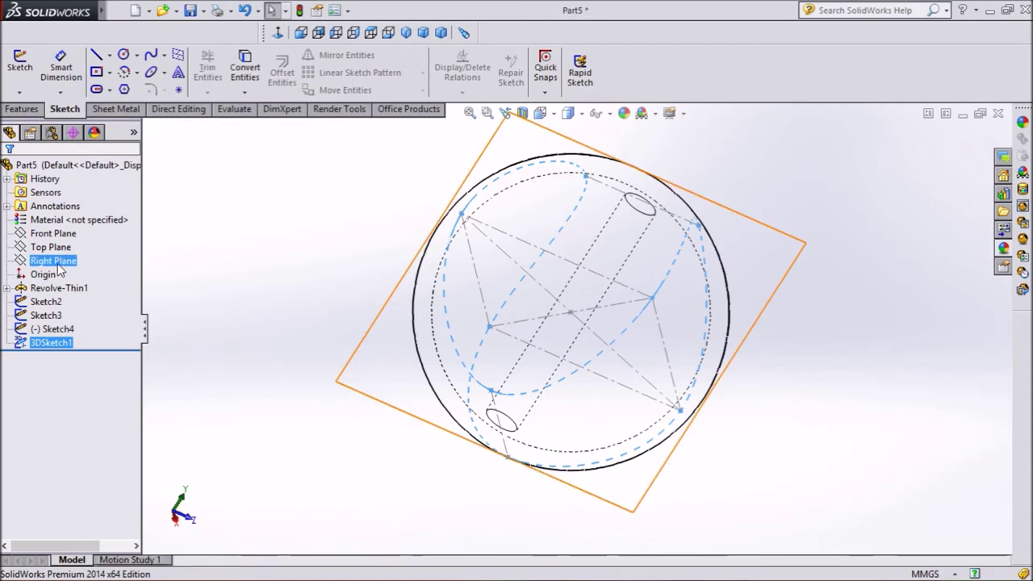
Start a trial sketch on the Right Plane, view it Normal To, then discard it
click(60, 249)
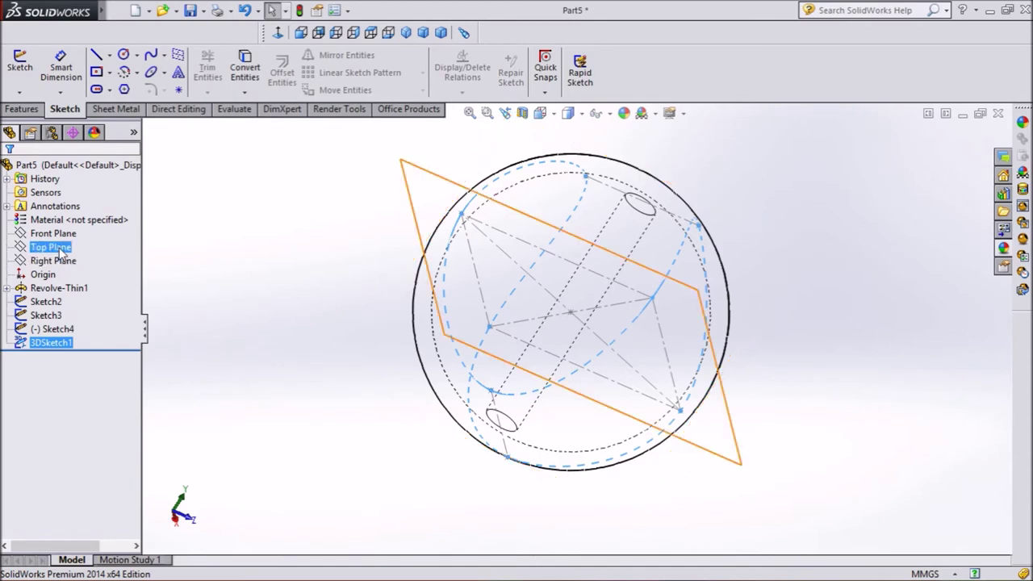
click(58, 259)
click(58, 265)
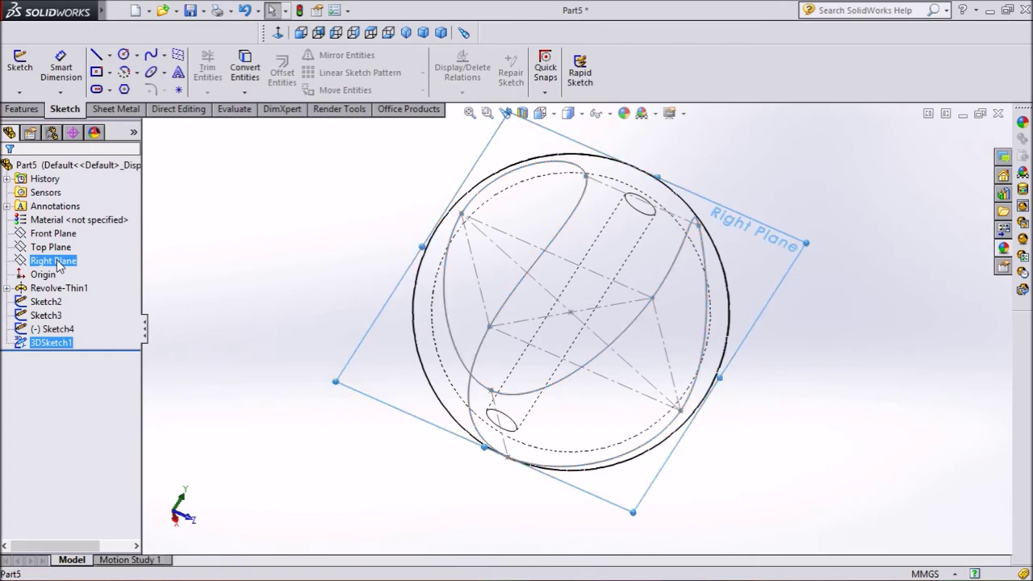
click(66, 239)
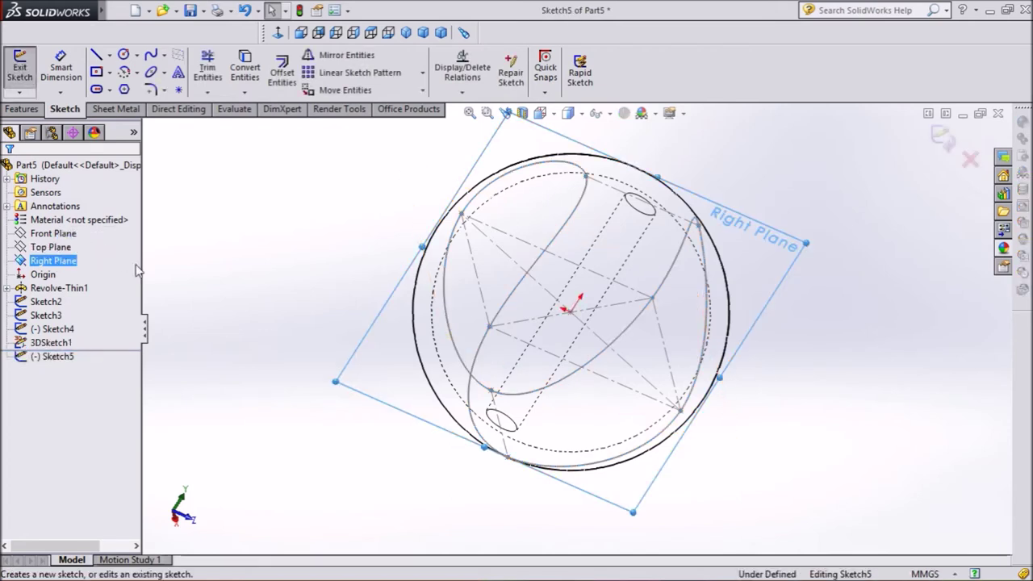
click(281, 36)
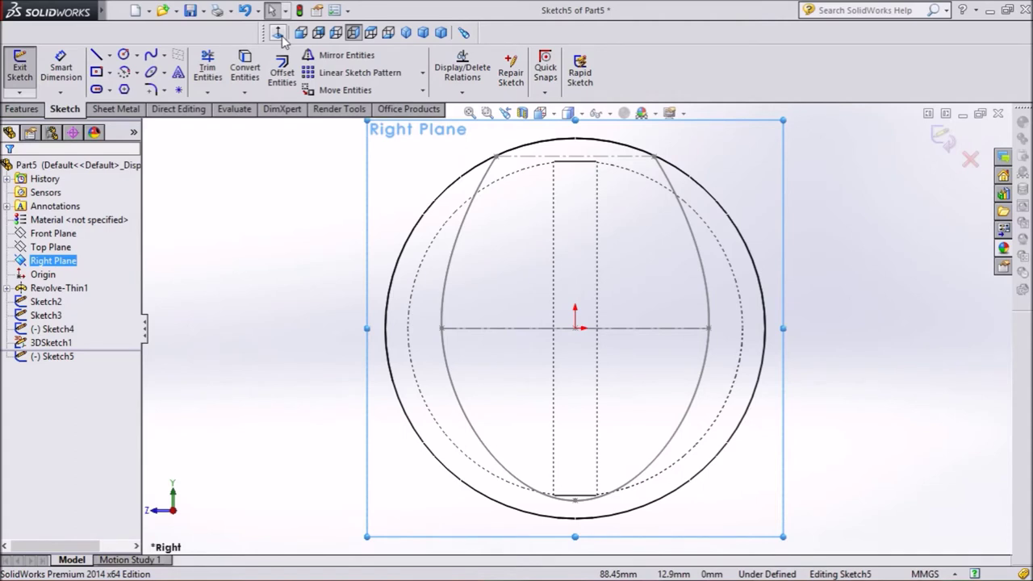
click(58, 250)
click(71, 224)
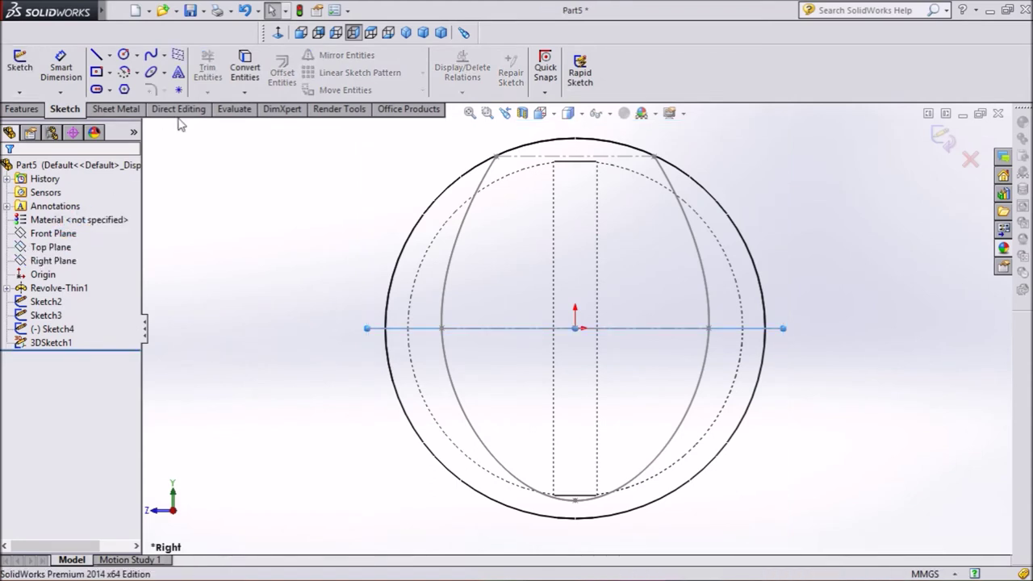
Start a trial sketch on the Top Plane, view it from above, then discard it
click(277, 37)
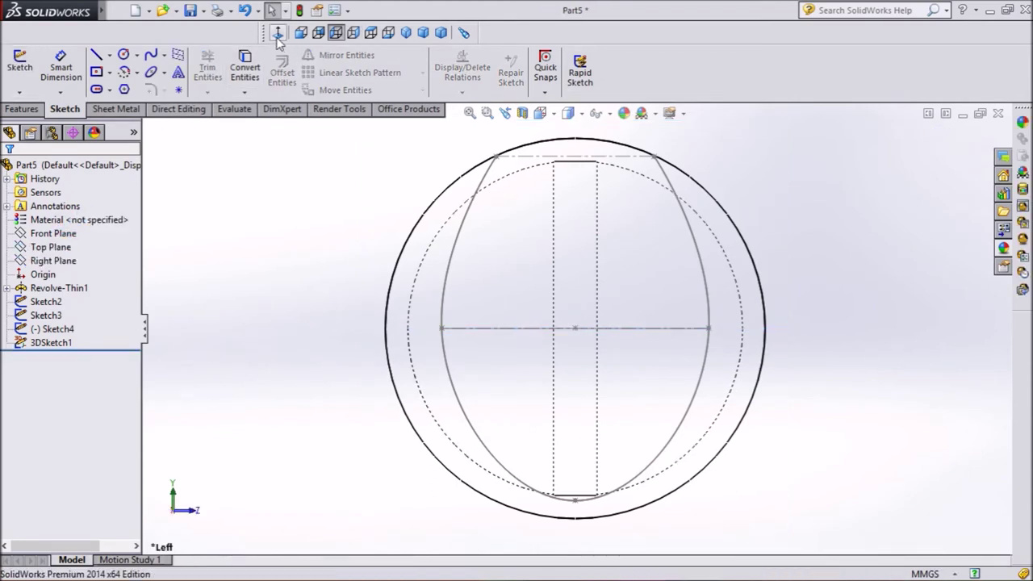
click(277, 36)
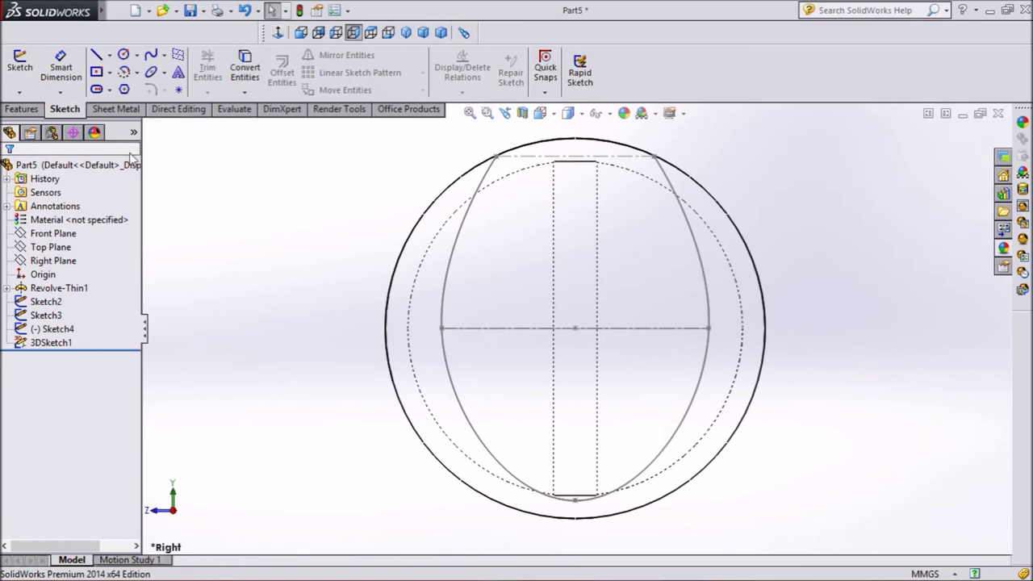
click(50, 247)
ctrl+click(49, 233)
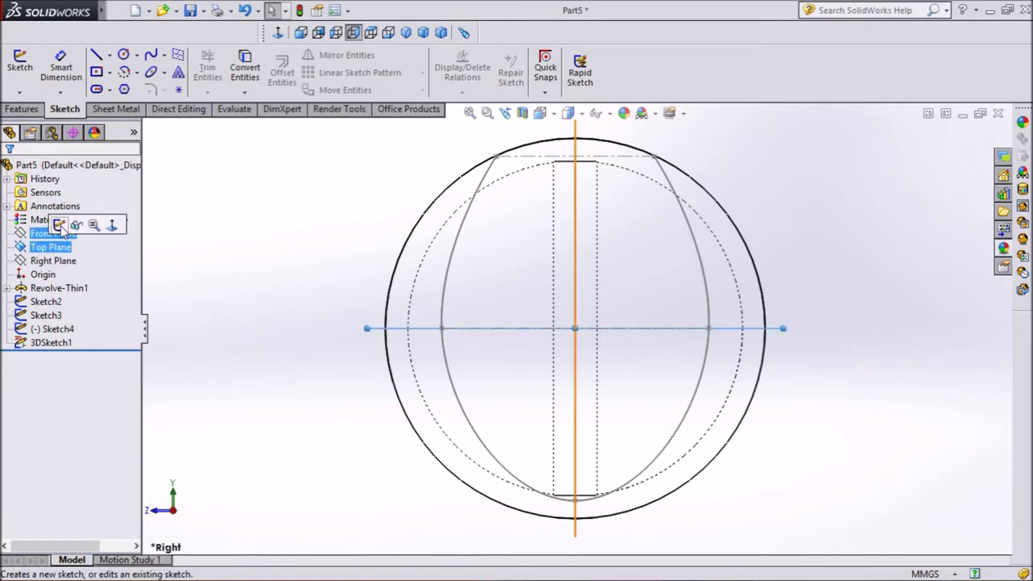
click(59, 226)
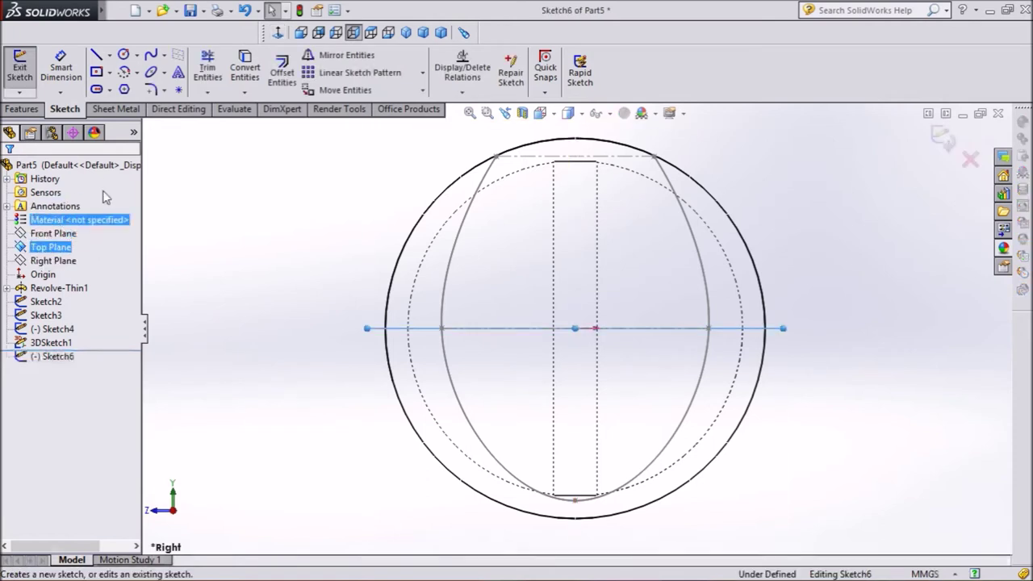
click(278, 36)
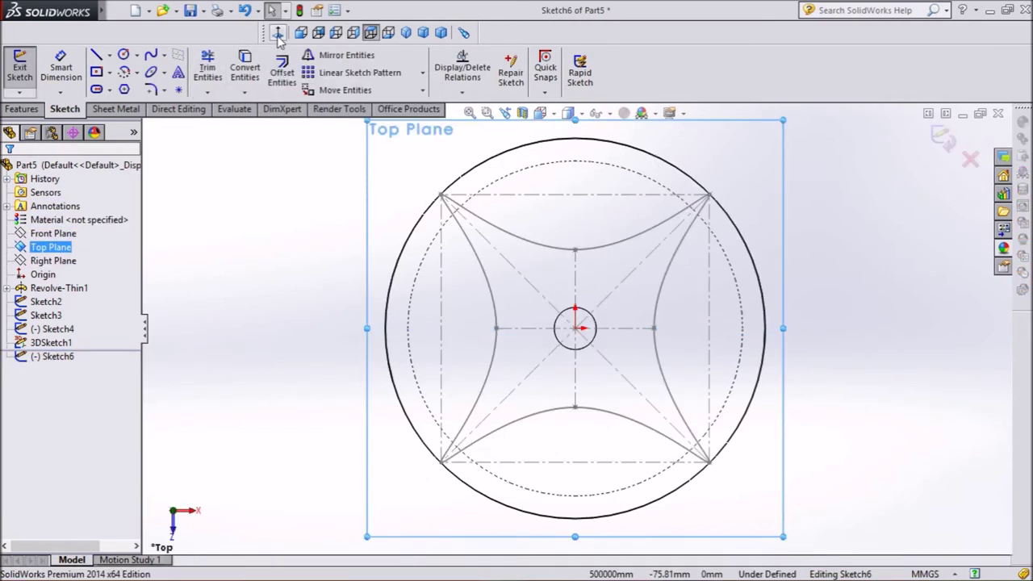
click(55, 233)
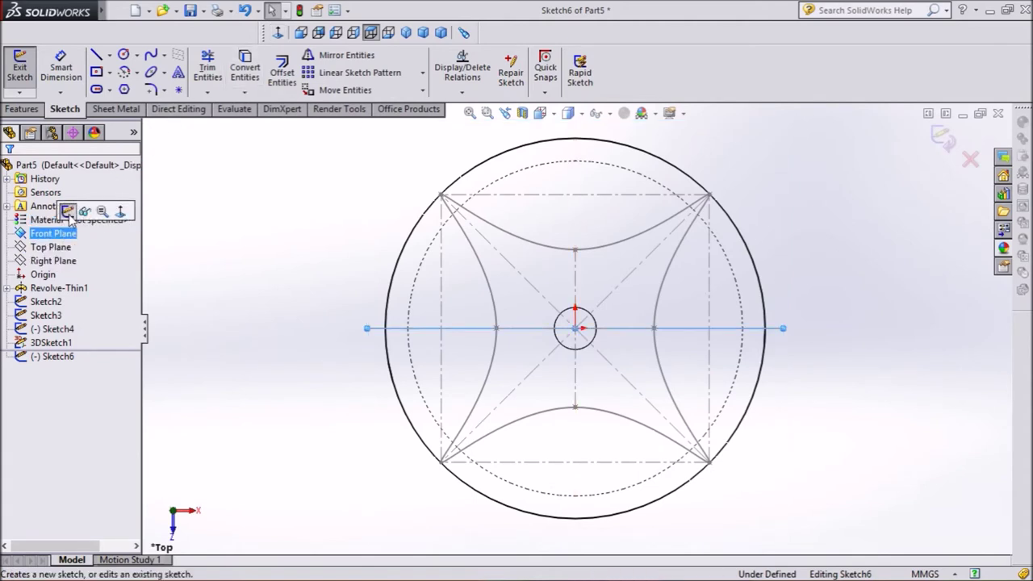
click(69, 212)
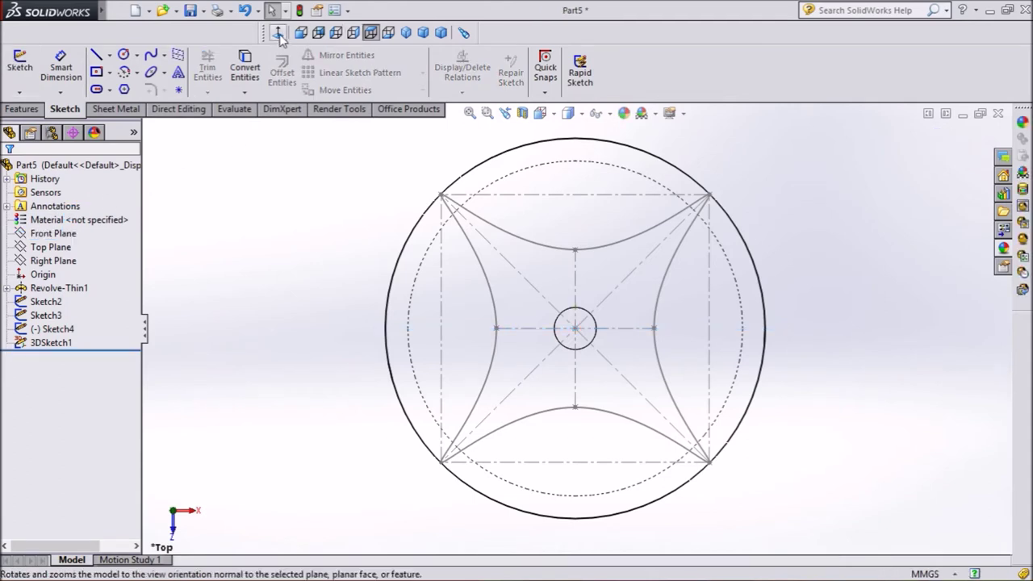
Open a new sketch on the Front Plane and view it Normal To
click(58, 235)
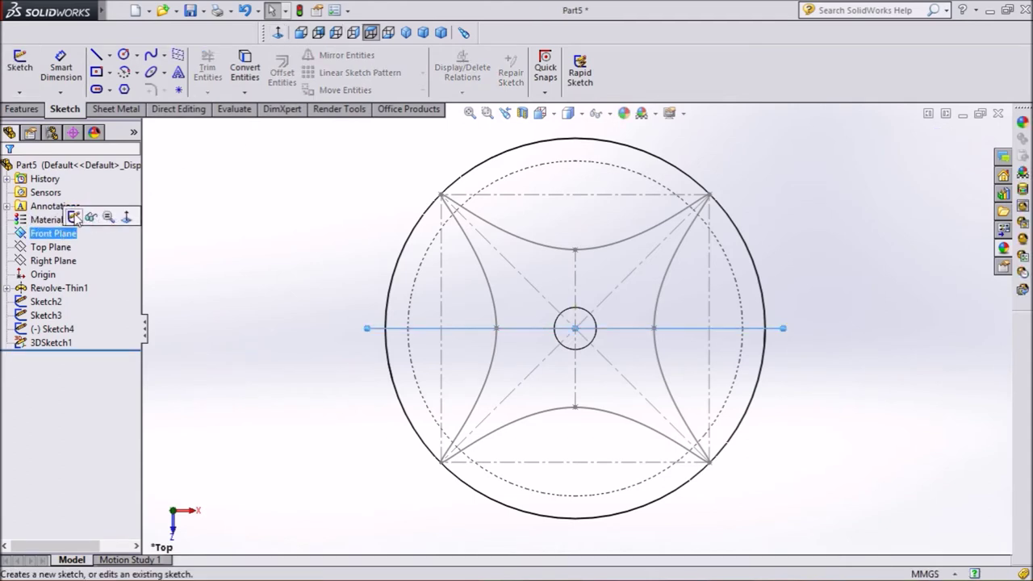
click(70, 213)
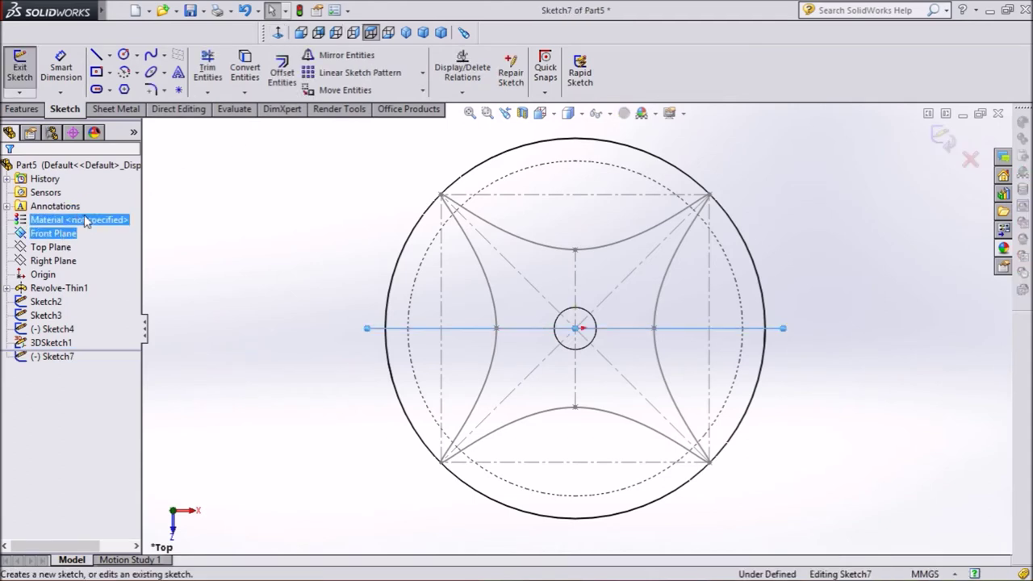
click(278, 33)
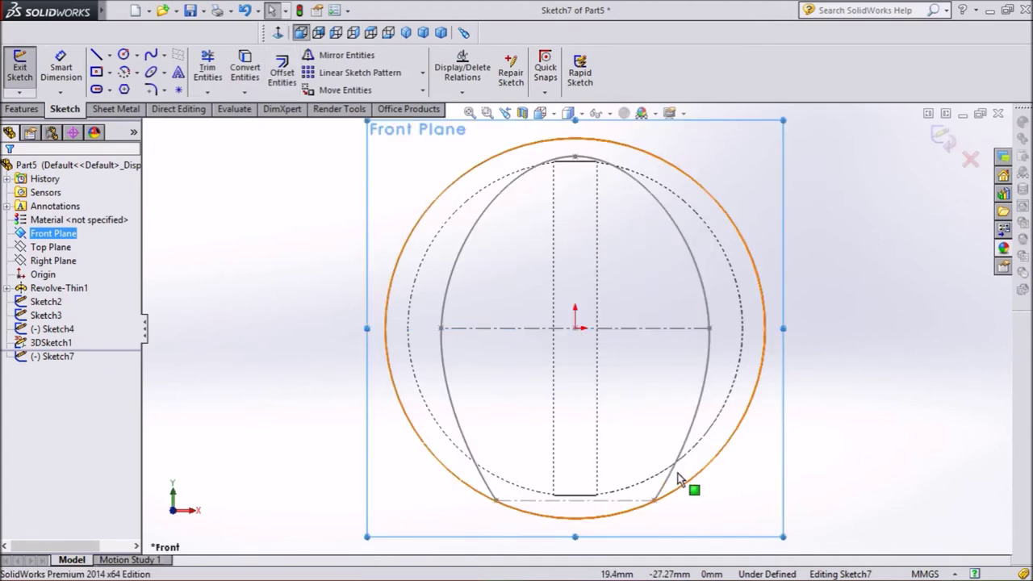
Draw a centrepoint straight slot centred on the seam curve's endpoint
scroll(654, 513, down, 2)
scroll(654, 513, down, 3)
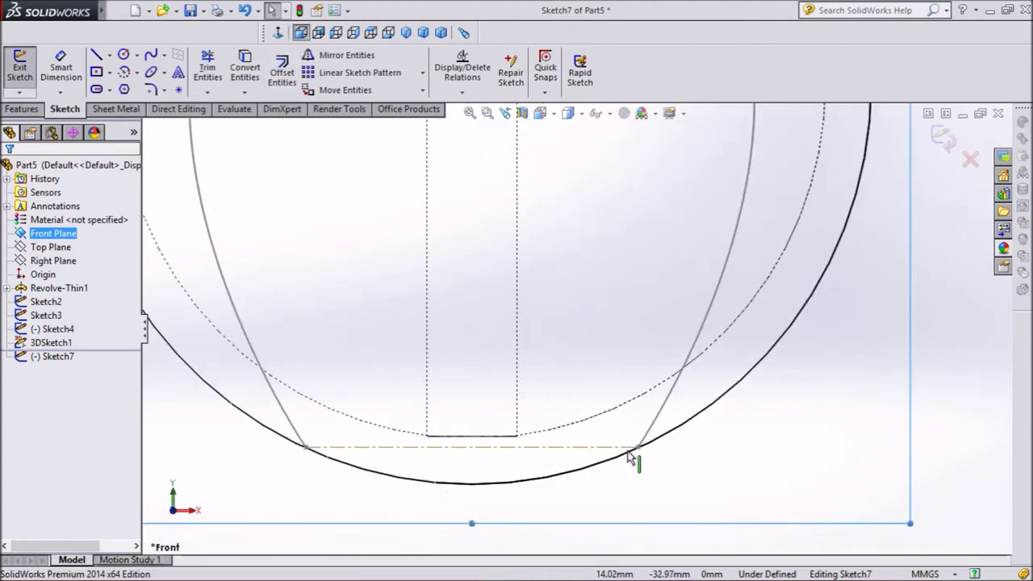
scroll(641, 442, down, 2)
scroll(645, 438, down, 2)
scroll(609, 407, down, 2)
scroll(610, 404, down, 1)
scroll(601, 387, down, 1)
scroll(603, 339, down, 1)
scroll(607, 363, down, 1)
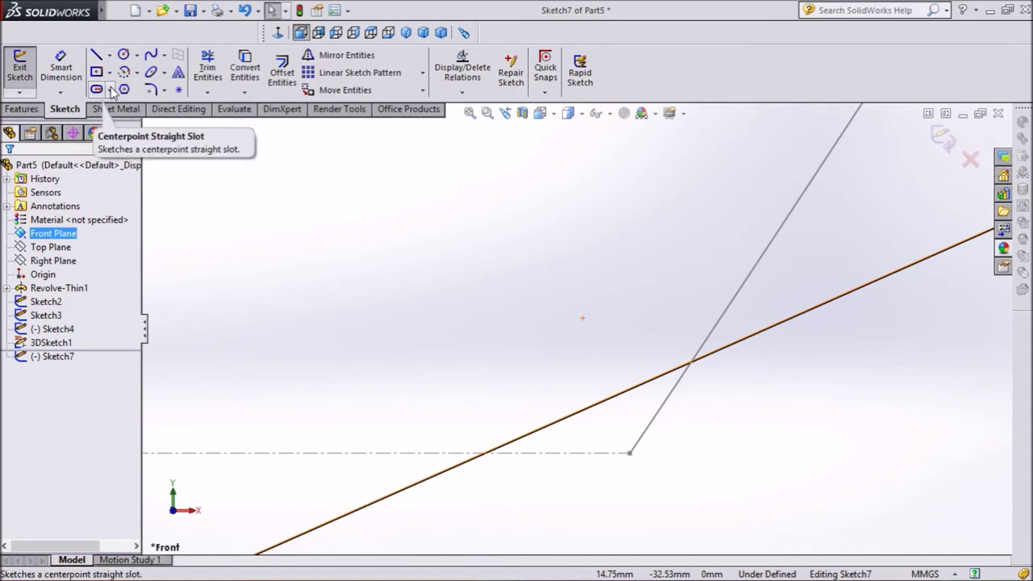
click(112, 89)
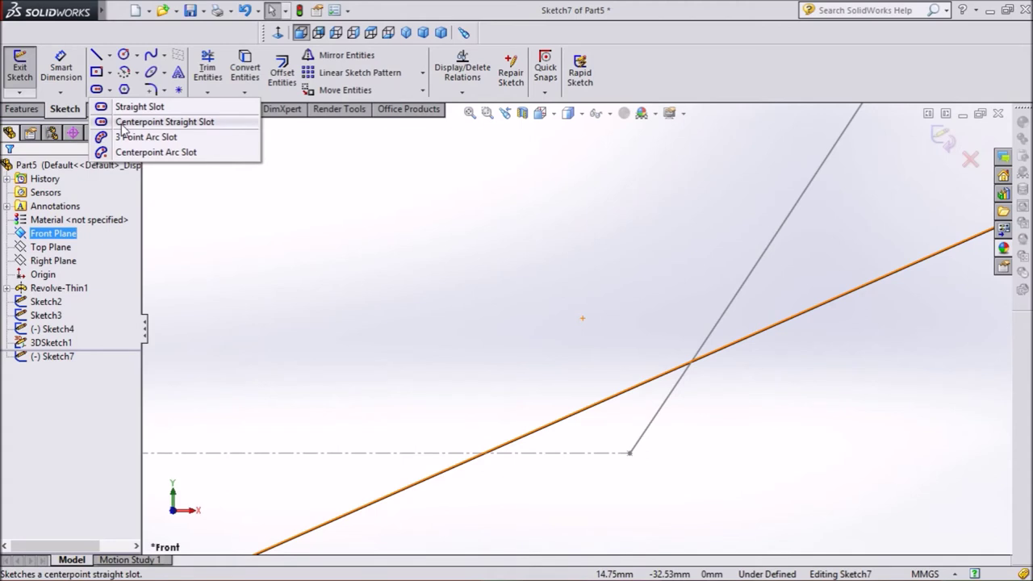
click(123, 122)
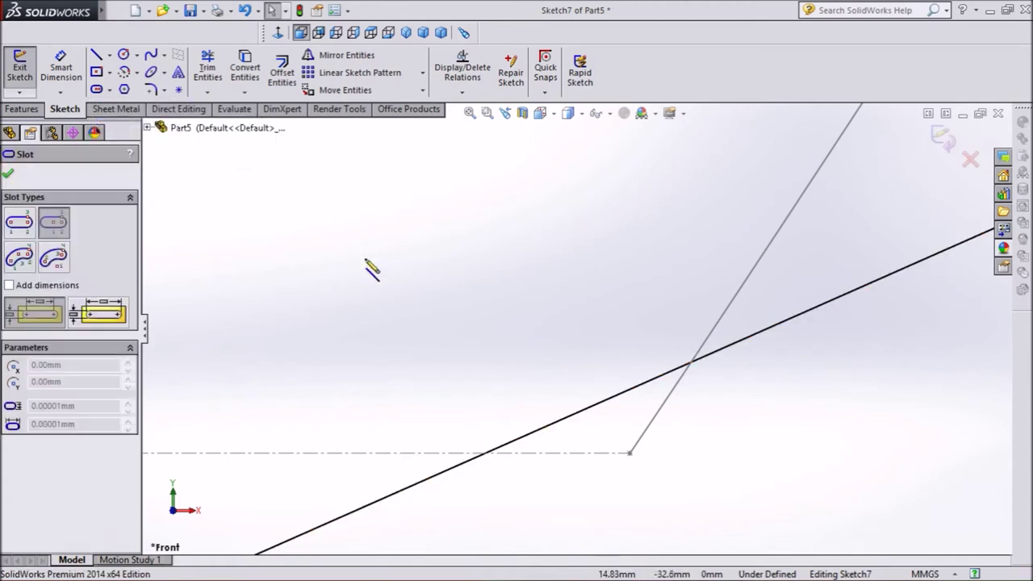
click(629, 453)
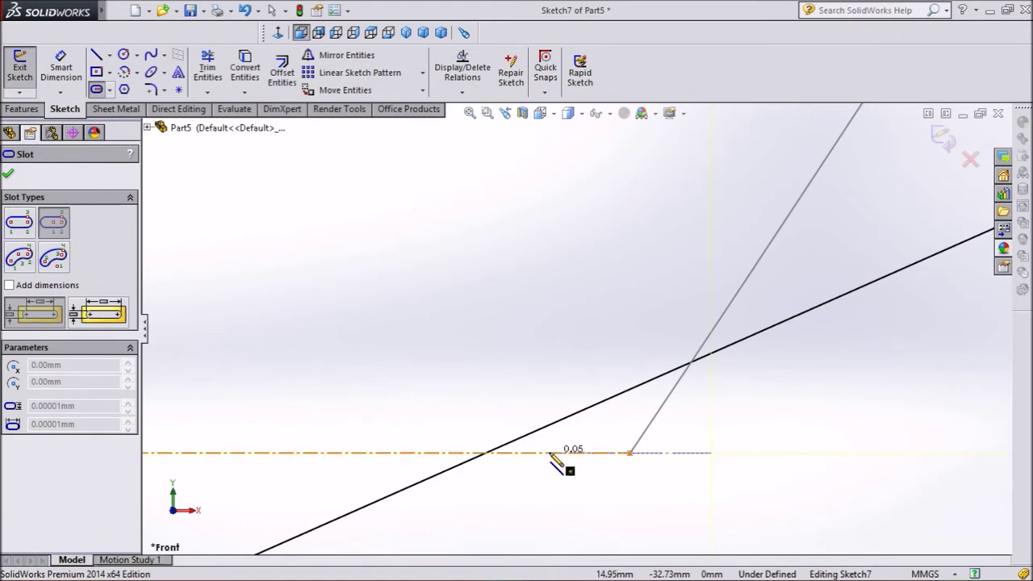
click(548, 453)
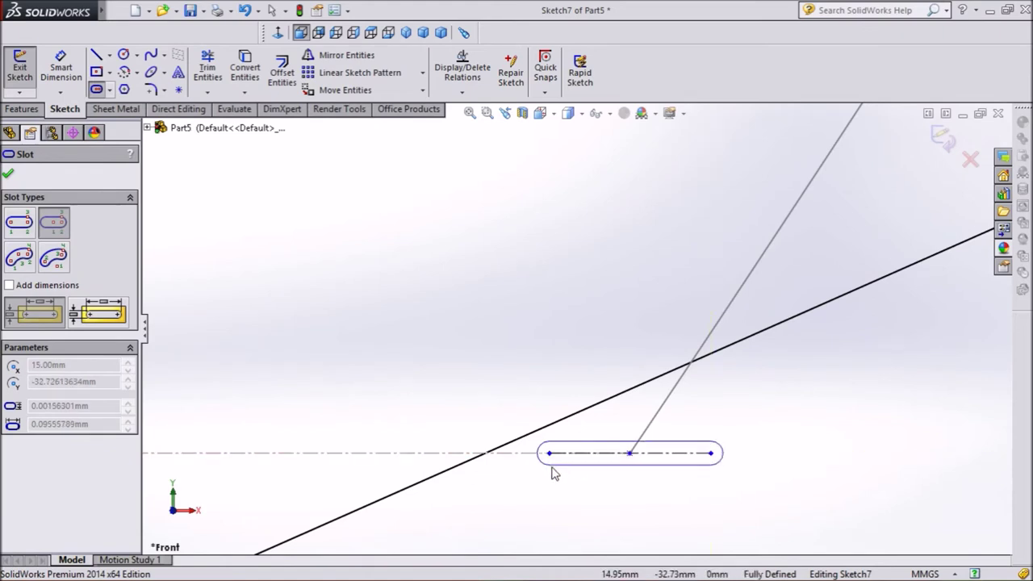
click(559, 509)
Zoom back out and start Smart Dimension on the slot
scroll(576, 491, up, 3)
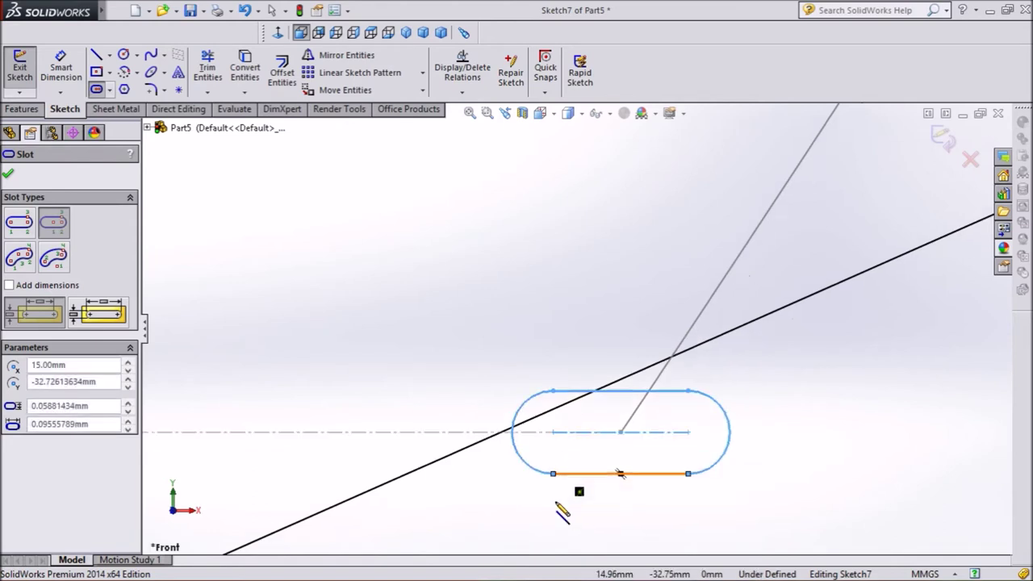
scroll(564, 504, up, 1)
scroll(574, 461, up, 1)
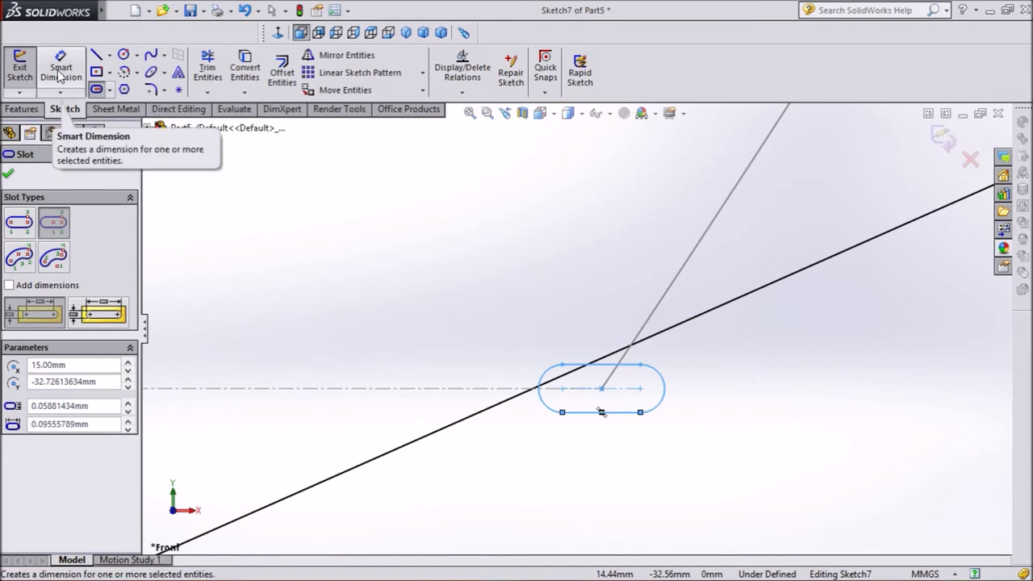
click(58, 74)
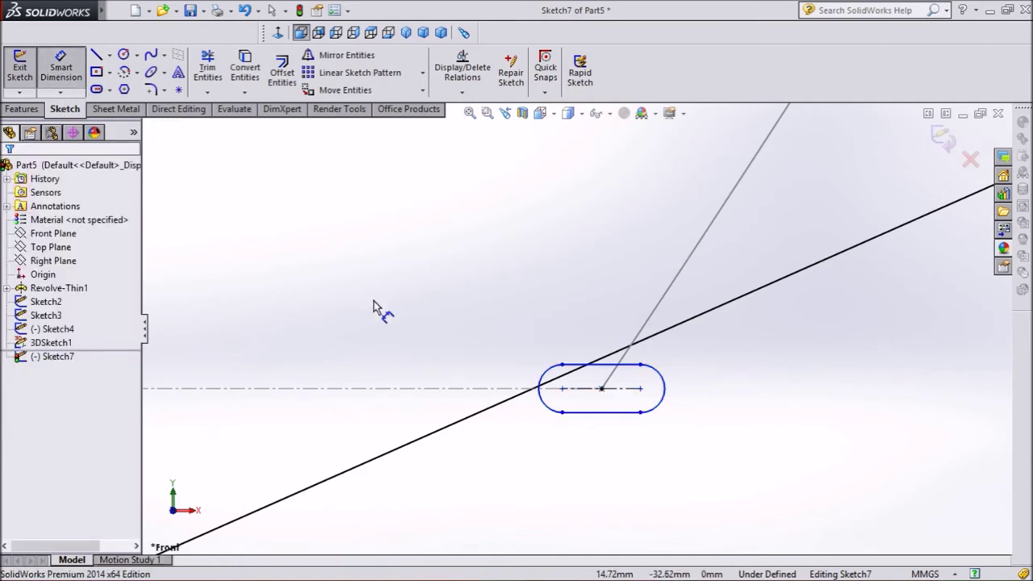
Dimension the slot to 2 mm length and R1.15 mm end arcs
click(581, 413)
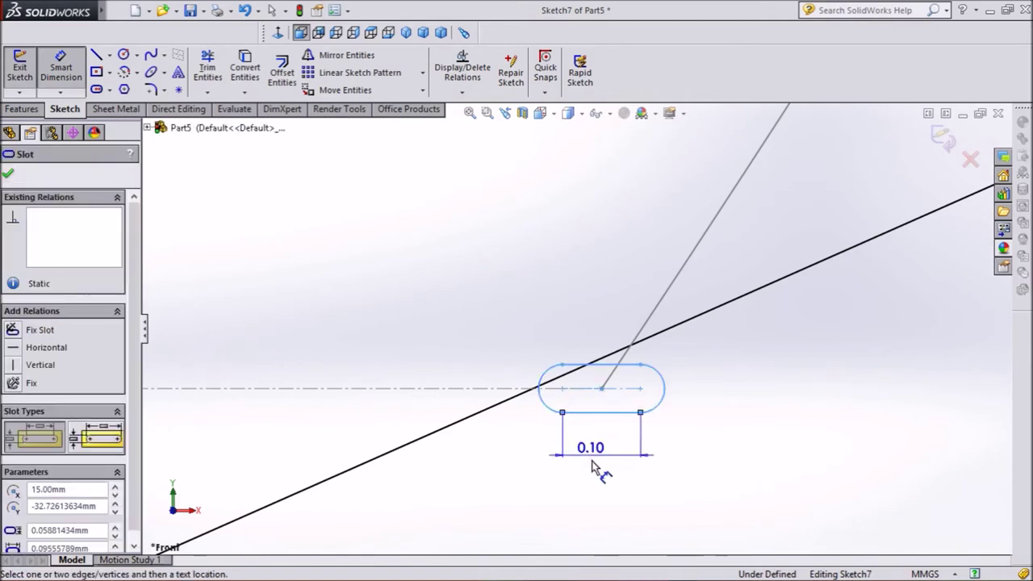
click(595, 476)
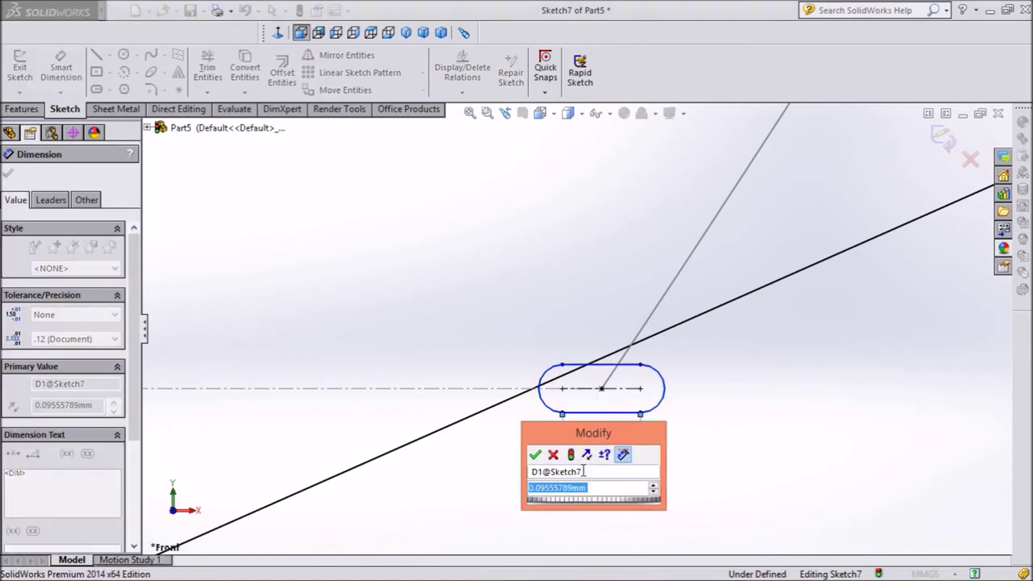
text(2mm)
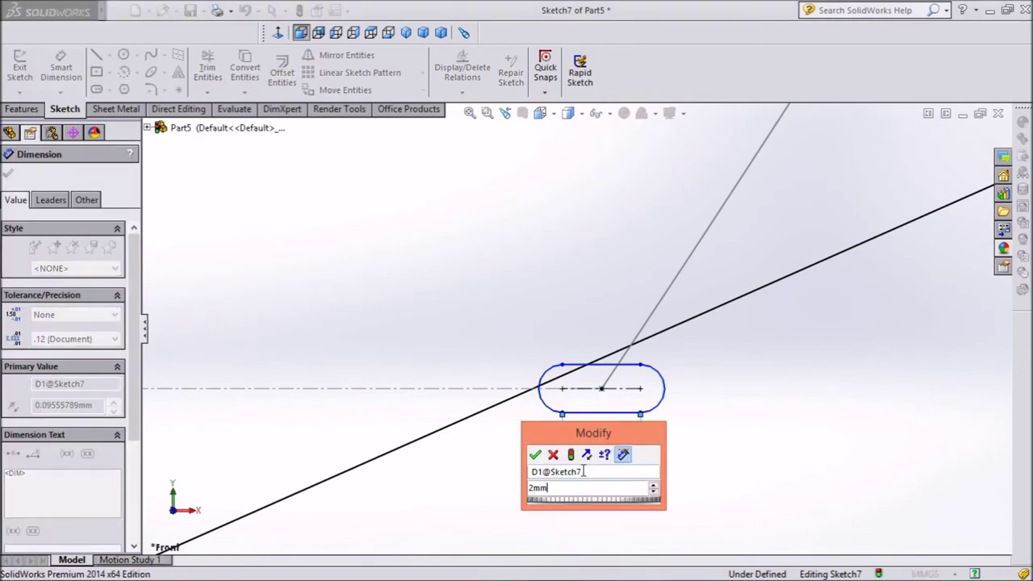
click(570, 455)
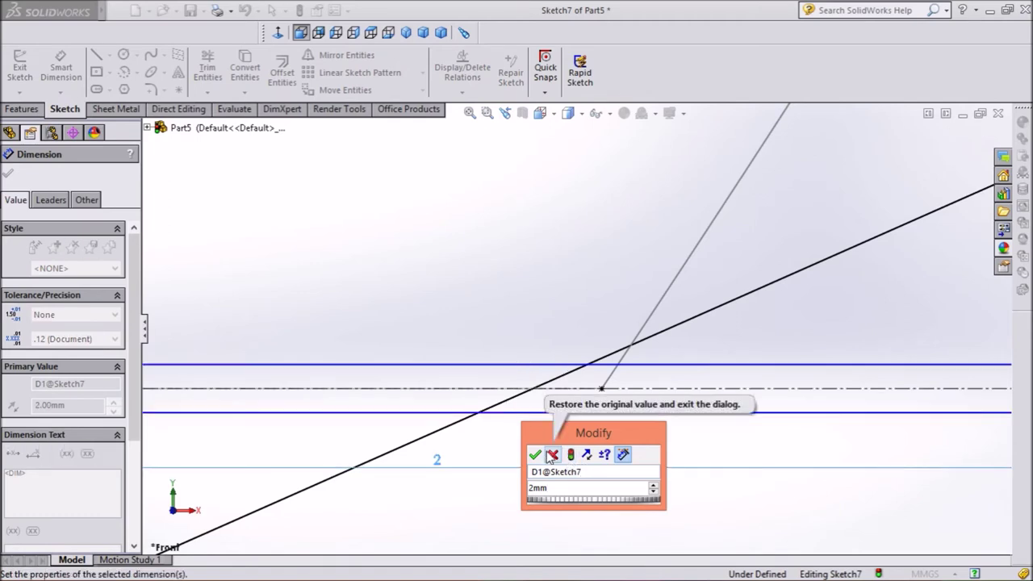
click(534, 455)
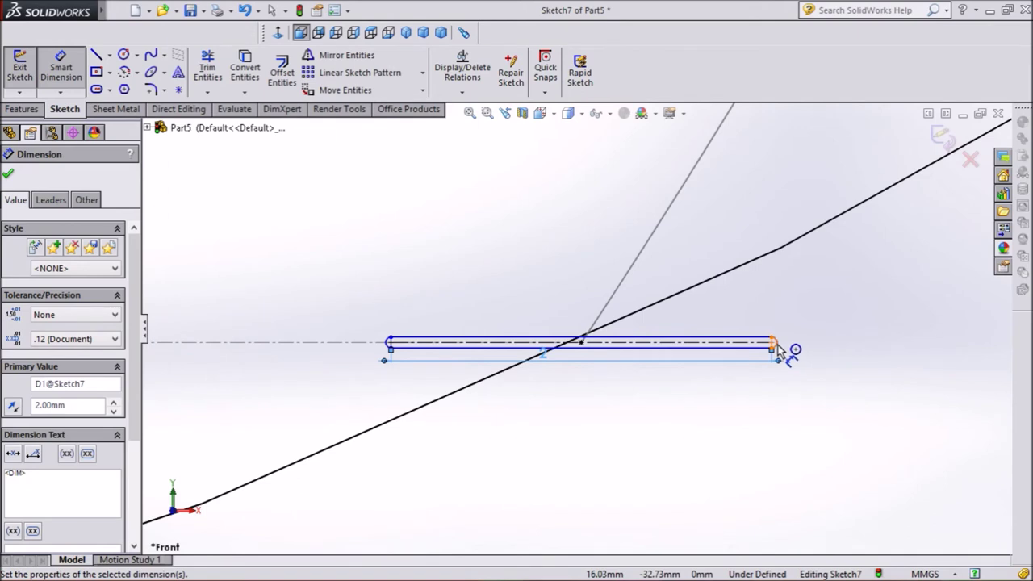
click(777, 347)
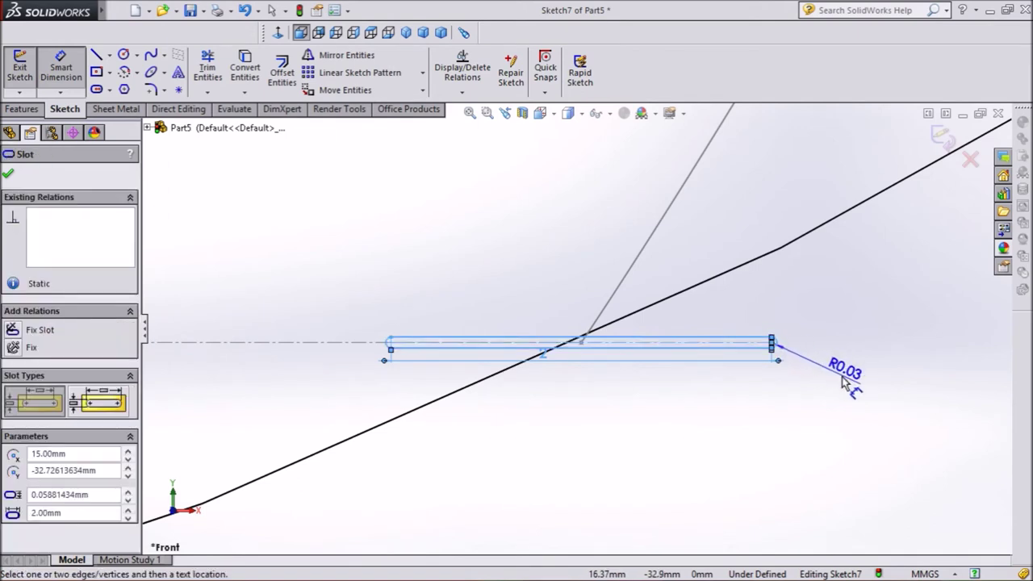
click(841, 383)
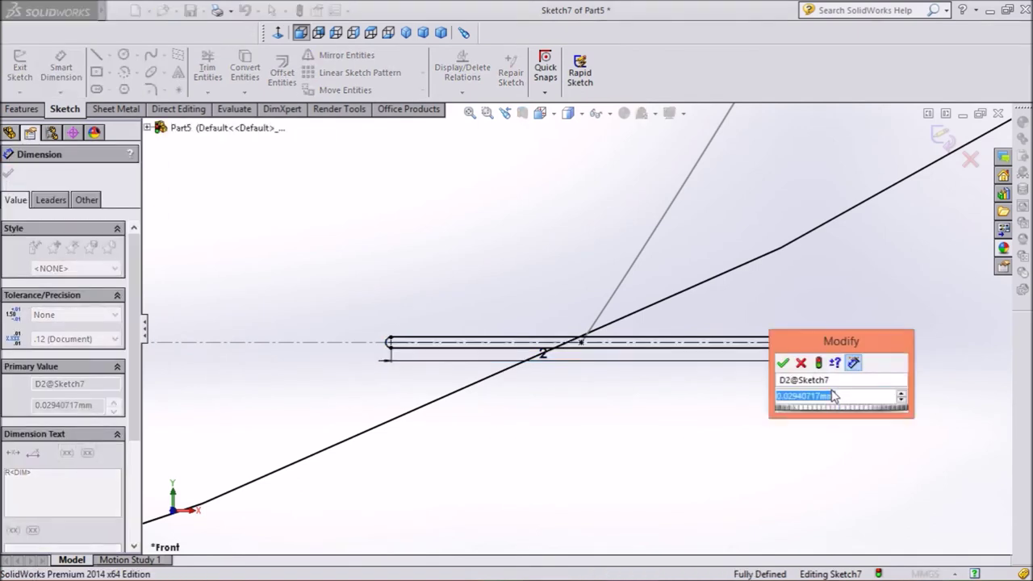
text(1.15)
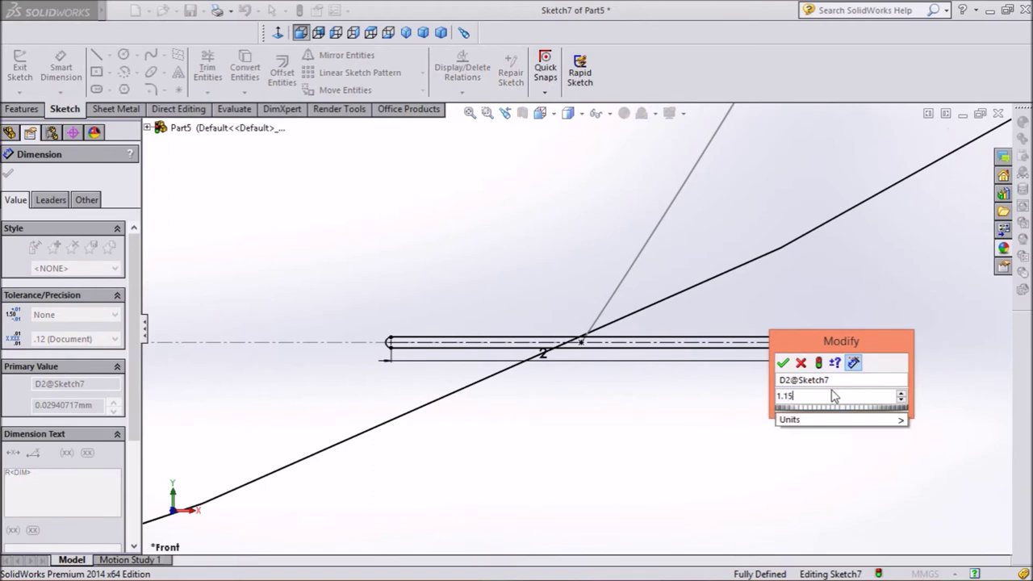
text(mm)
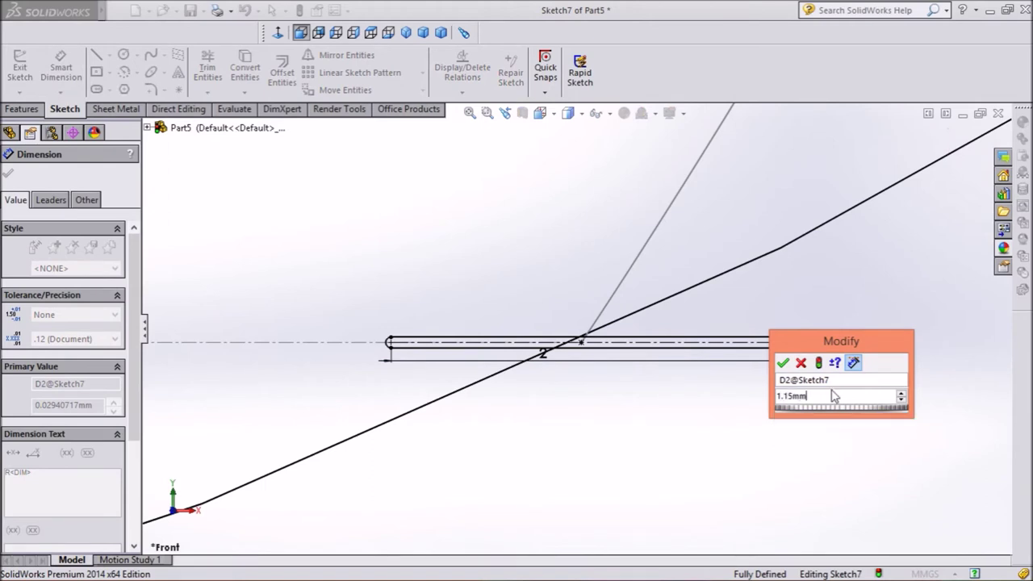
click(819, 364)
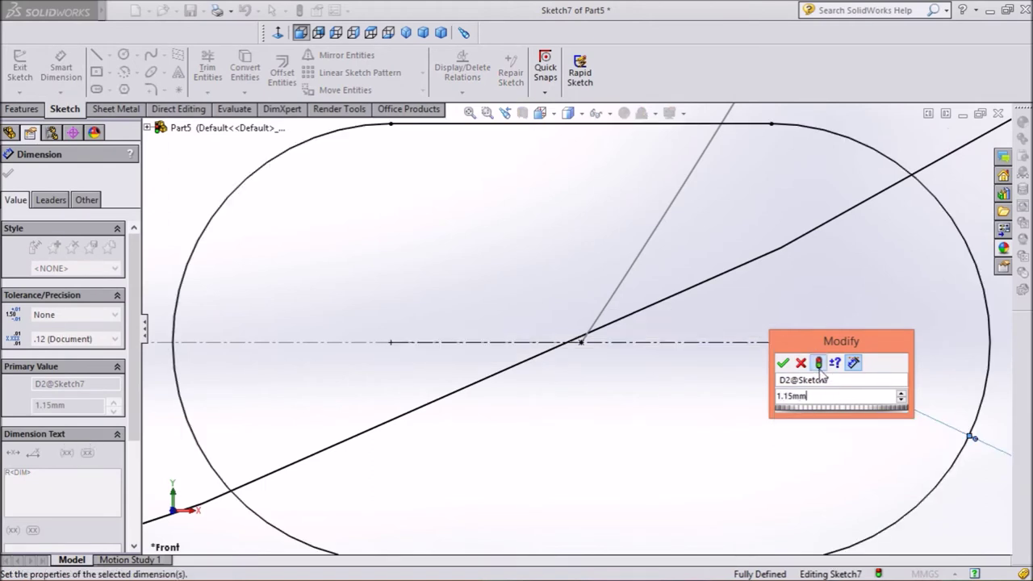
click(783, 363)
Fit the view, finish dimensioning and exit Sketch7
key(f)
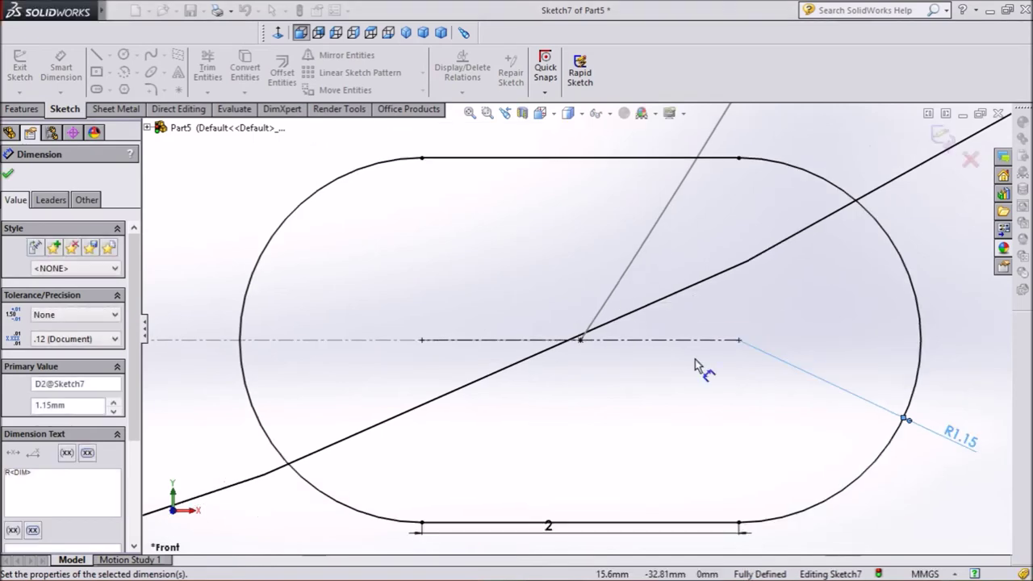
scroll(682, 371, up, 2)
scroll(670, 371, up, 1)
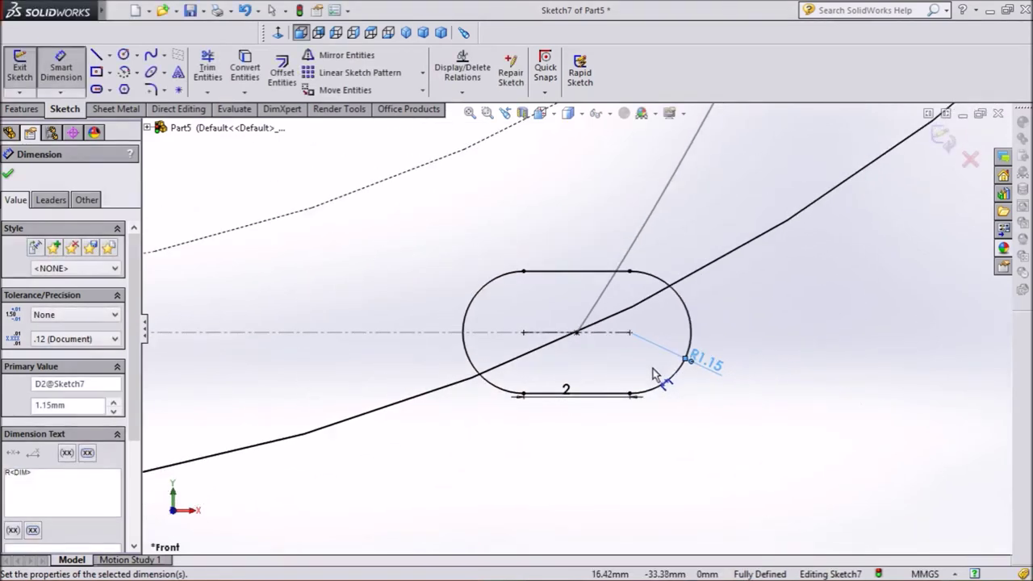
scroll(654, 375, up, 1)
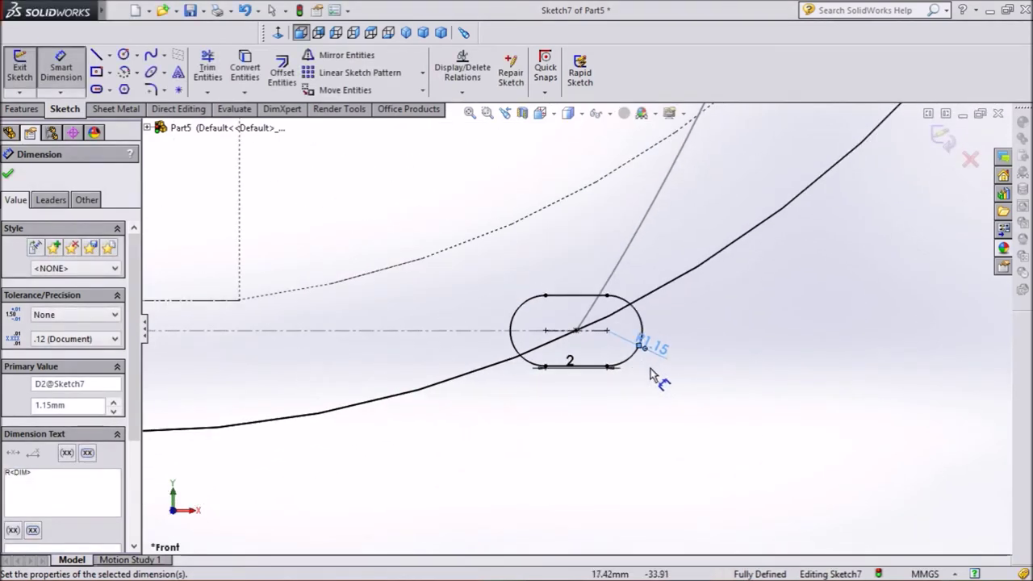
click(9, 174)
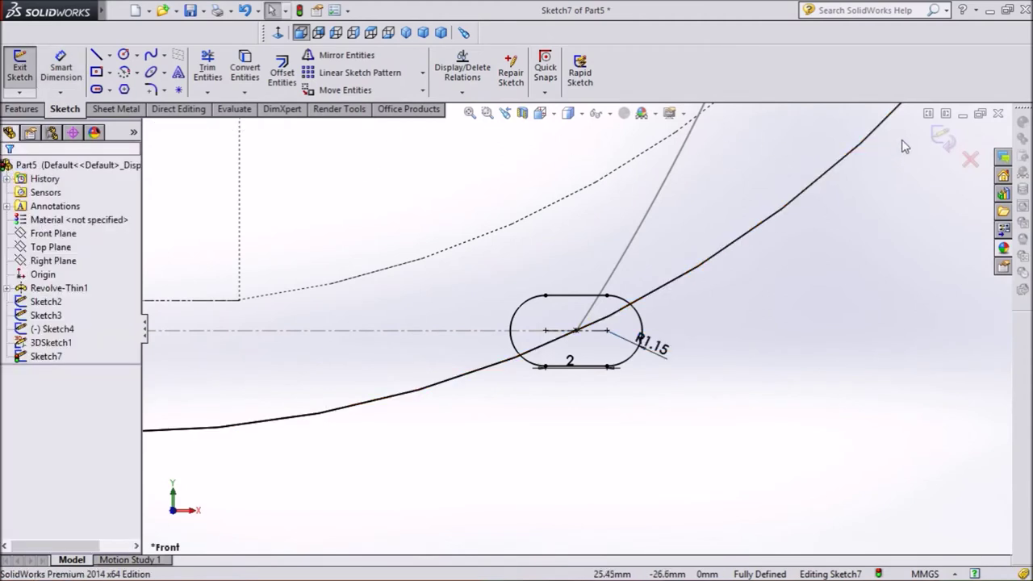
click(940, 137)
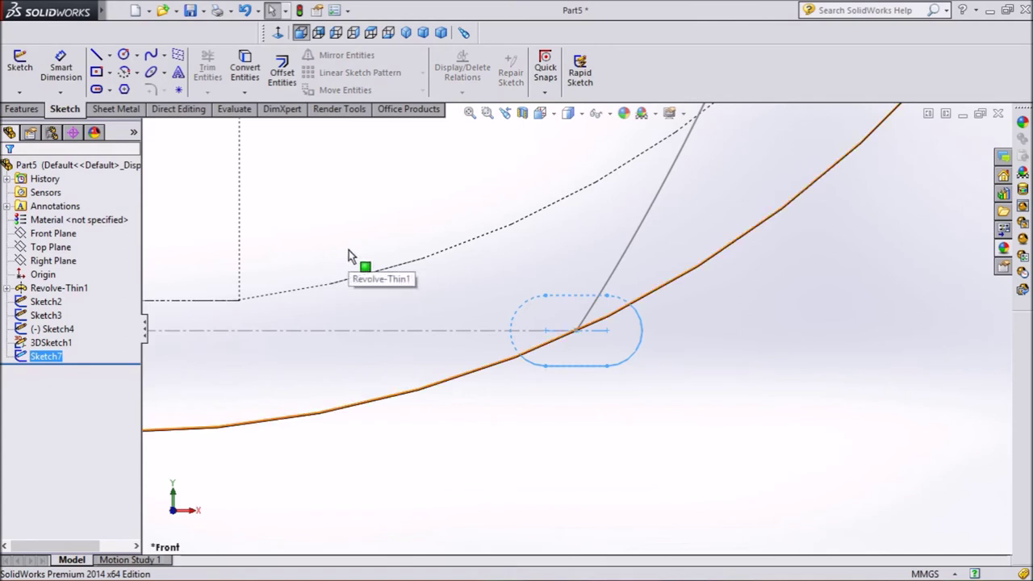
scroll(386, 277, up, 1)
scroll(386, 277, up, 1)
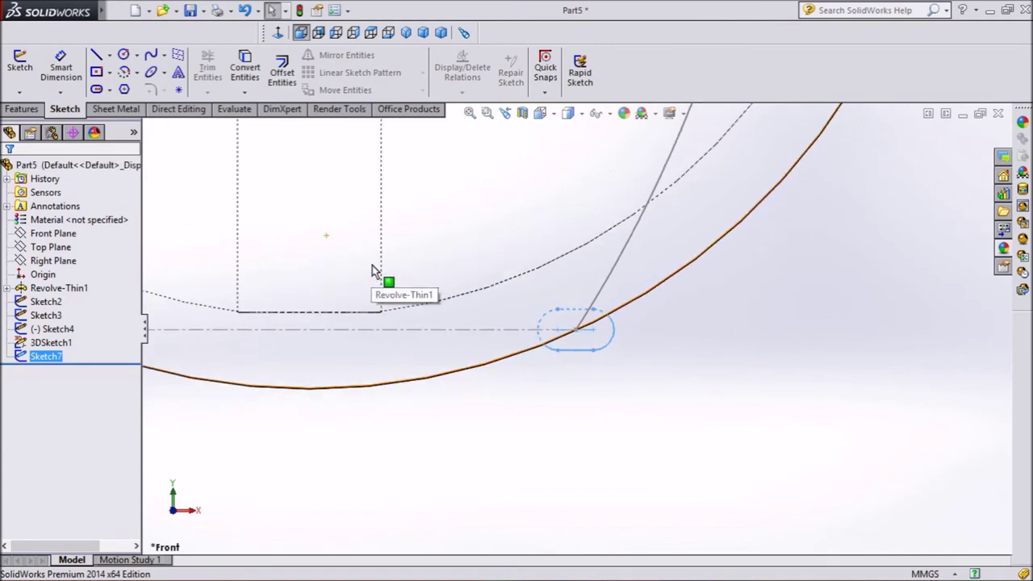
scroll(365, 250, up, 1)
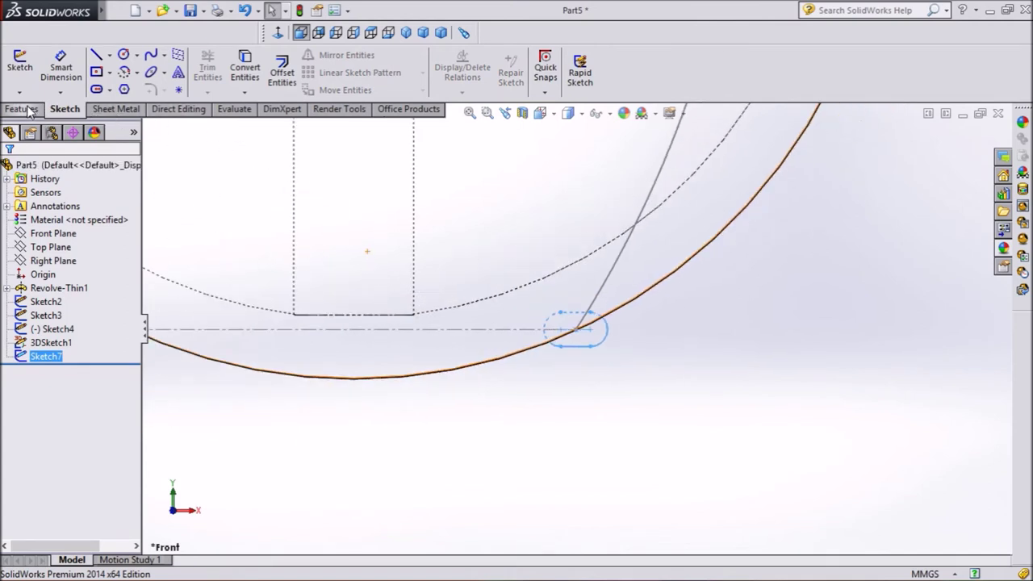
Start a Swept Cut with Sketch7 as profile and 3DSketch1 as path
click(22, 109)
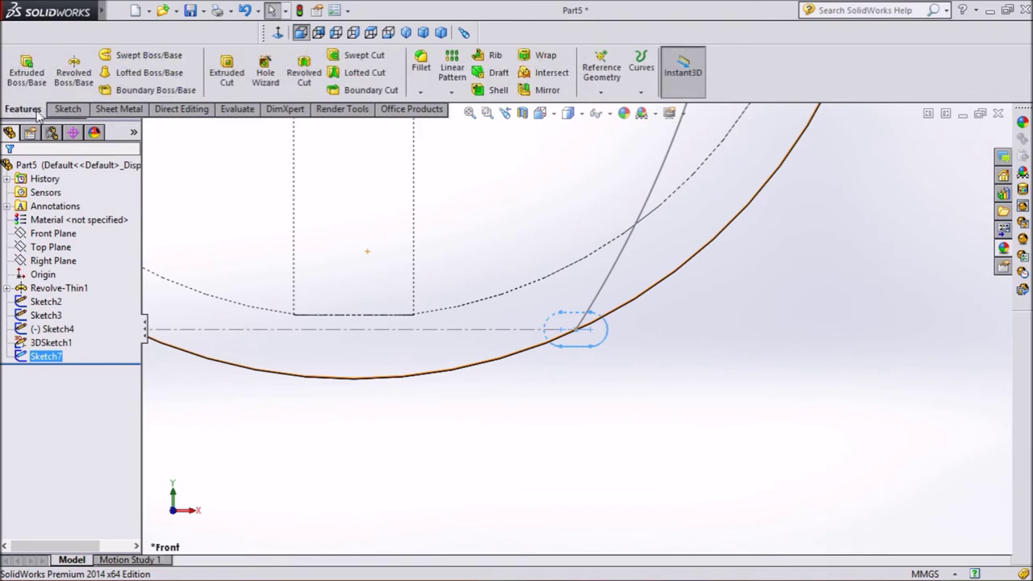
click(367, 56)
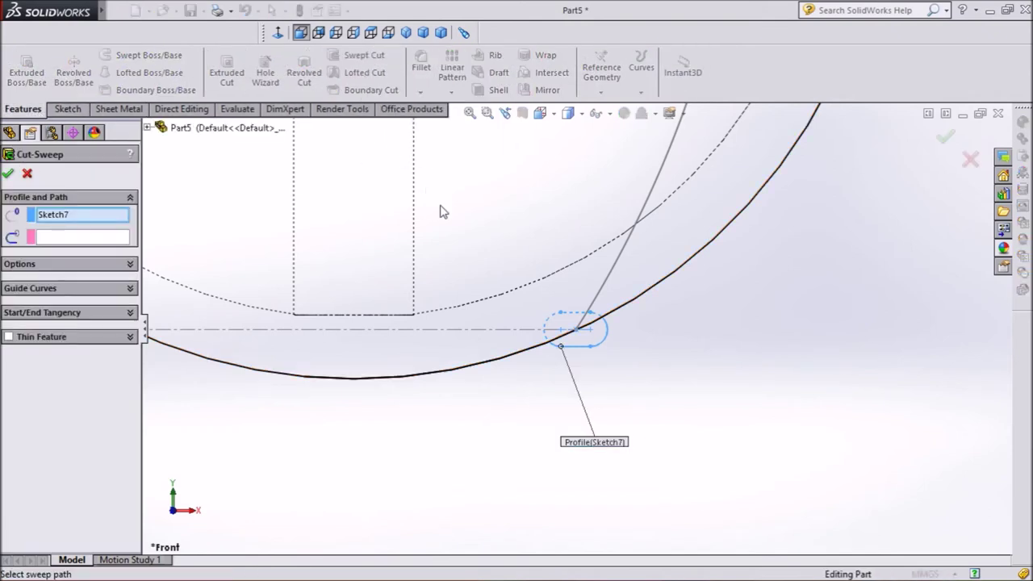
scroll(442, 217, up, 2)
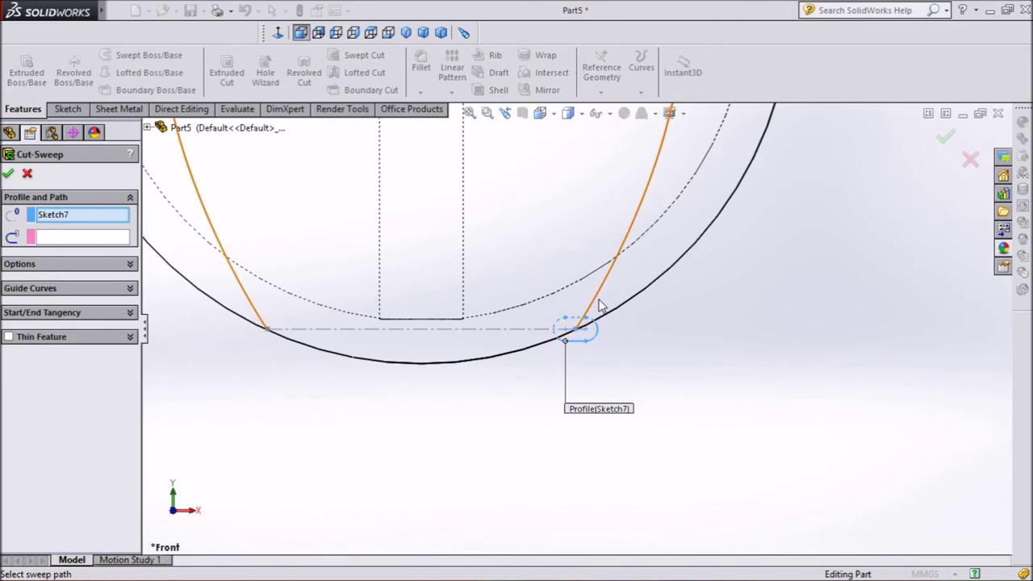
click(111, 241)
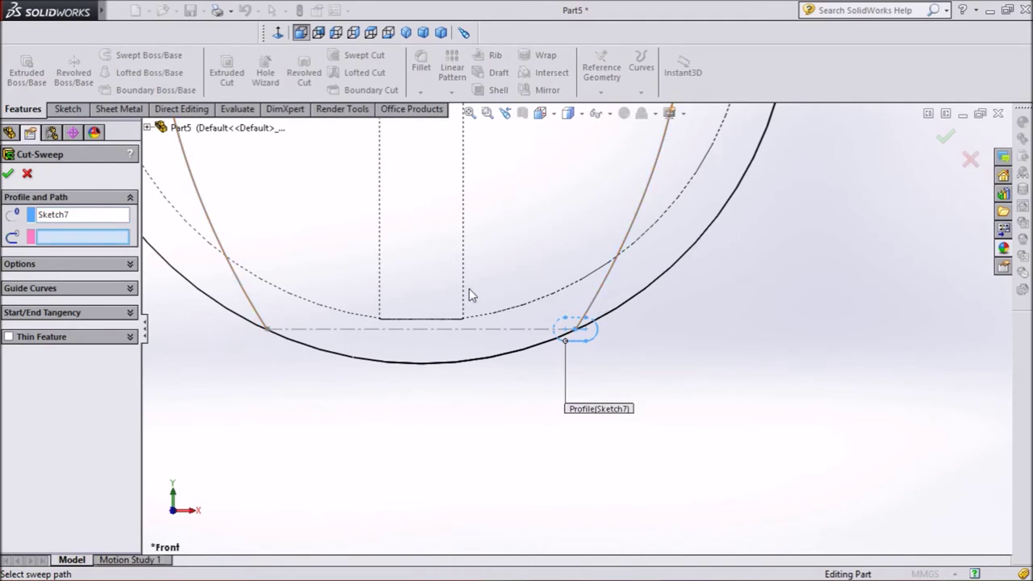
click(598, 300)
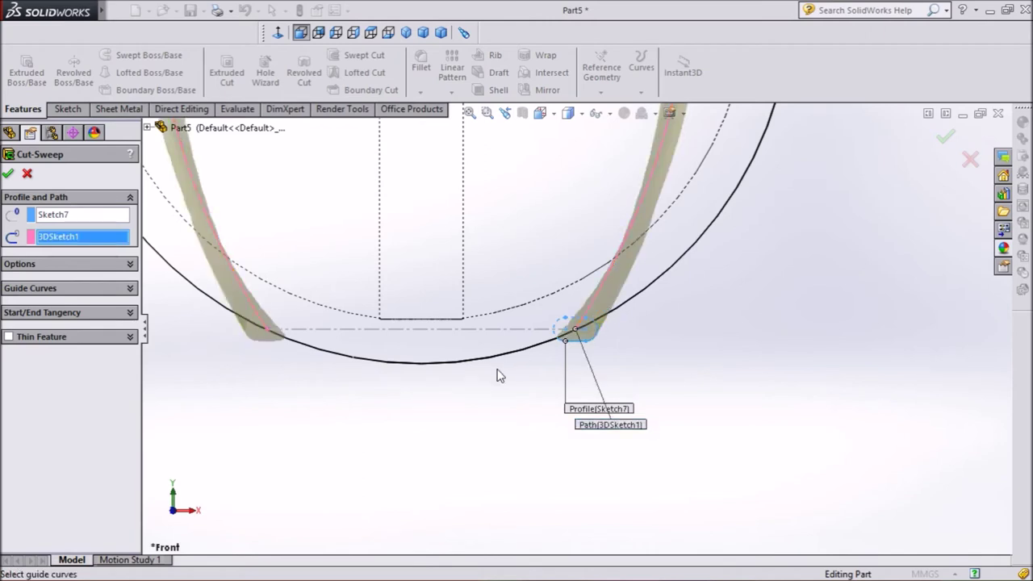
Orbit the ball to inspect the groove preview and commit the swept cut
scroll(484, 371, up, 4)
scroll(509, 391, up, 4)
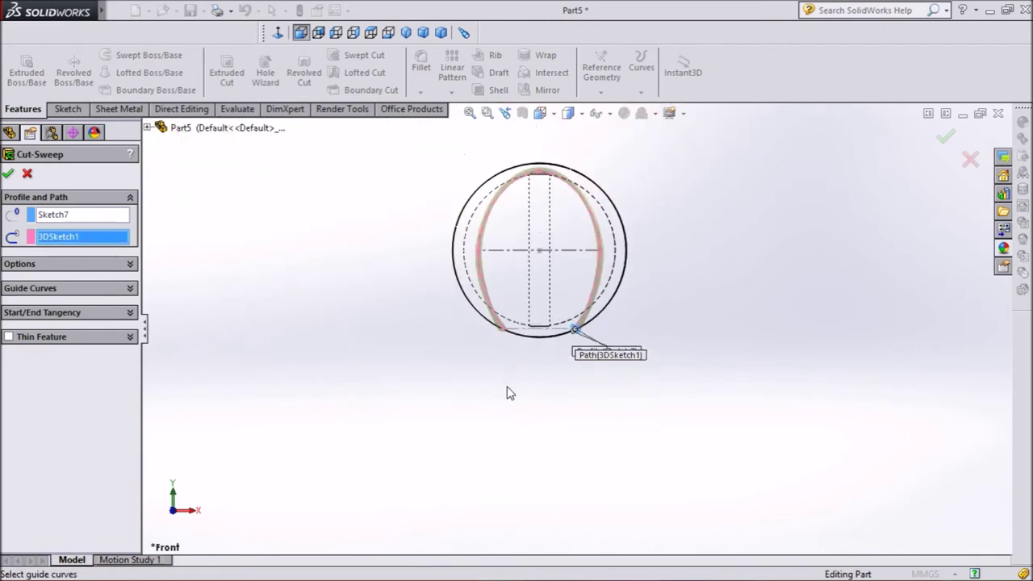
scroll(583, 222, down, 2)
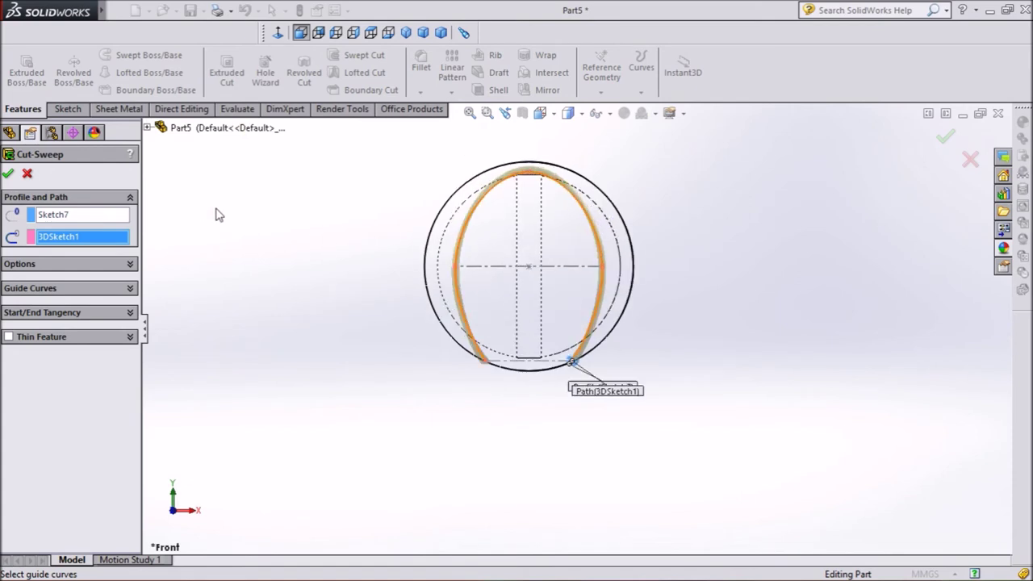
right_click(204, 205)
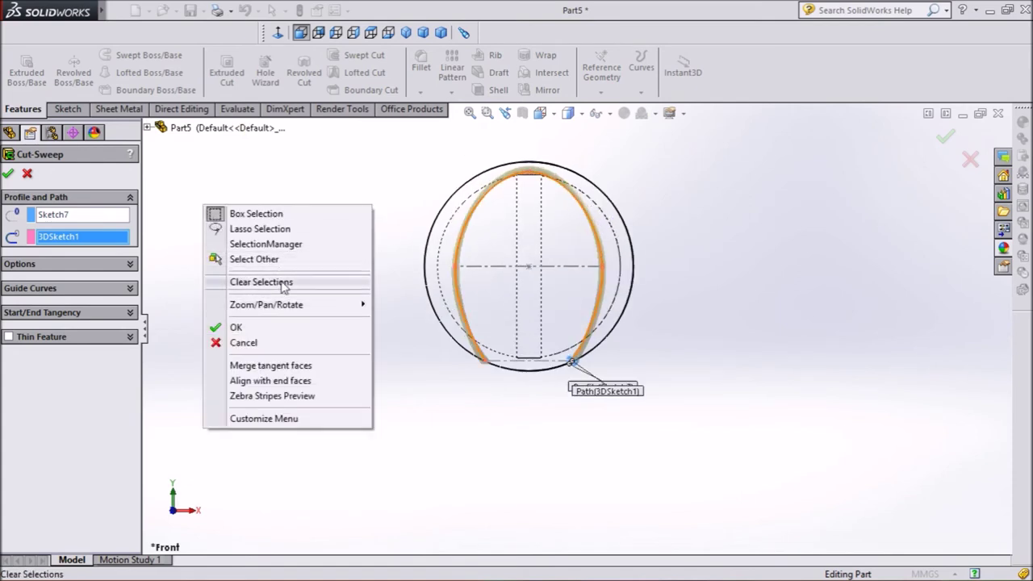
mouse_move(266, 304)
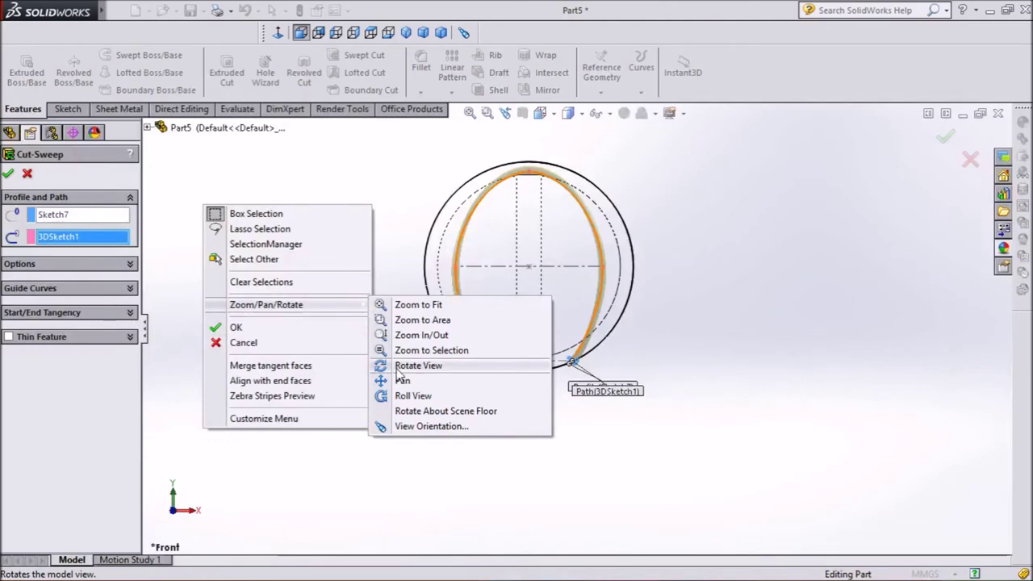
click(397, 369)
mouse_move(293, 224)
mouse_down()
mouse_move(372, 338)
mouse_move(417, 374)
mouse_move(454, 357)
mouse_move(491, 262)
mouse_move(565, 202)
mouse_move(653, 212)
mouse_move(696, 261)
mouse_move(713, 313)
mouse_move(710, 390)
mouse_move(611, 433)
mouse_move(475, 419)
mouse_move(401, 337)
mouse_move(392, 198)
mouse_move(467, 138)
mouse_move(560, 152)
mouse_move(647, 198)
mouse_move(675, 306)
mouse_move(645, 404)
mouse_move(549, 461)
mouse_move(505, 464)
mouse_up()
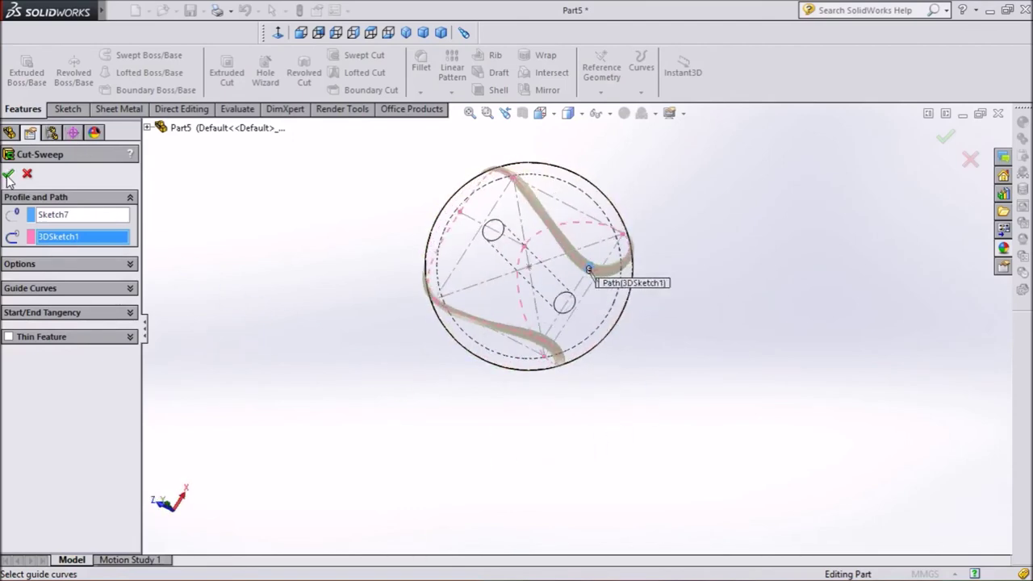
key(Return)
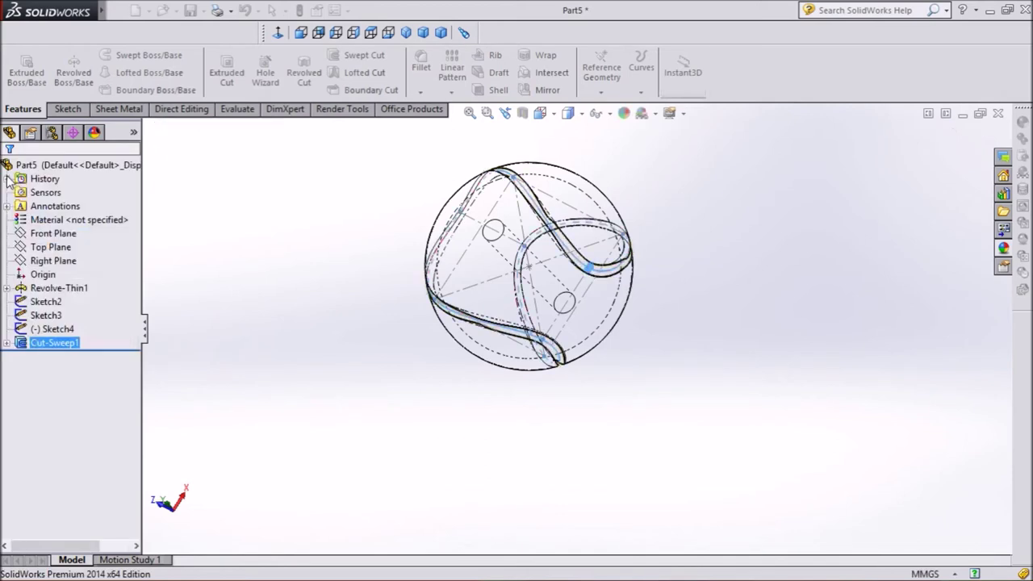
Orbit the ball to inspect the Cut-Sweep1 seam groove
right_click(217, 171)
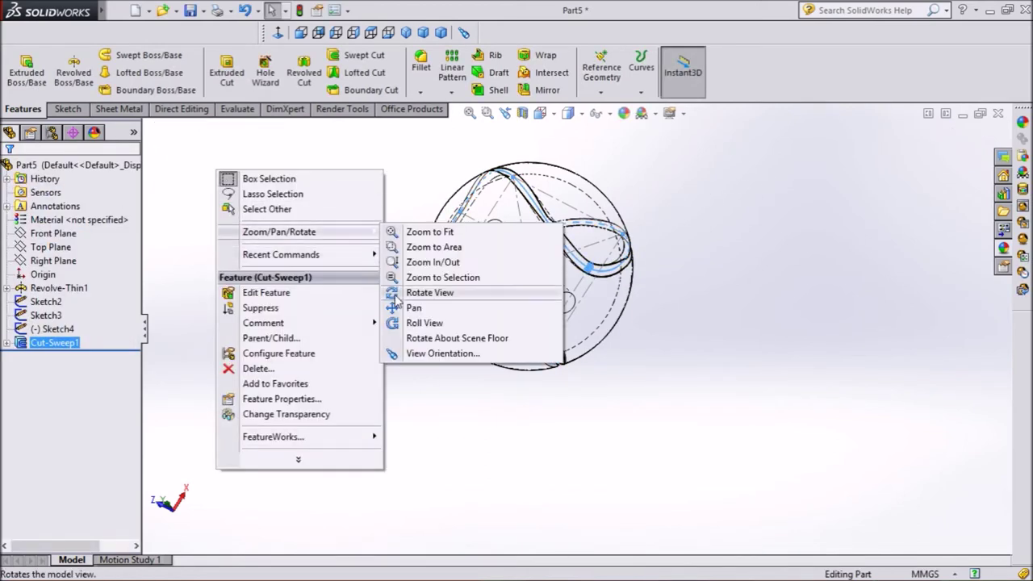
click(402, 295)
mouse_move(295, 201)
mouse_down()
mouse_move(388, 346)
mouse_move(445, 341)
mouse_move(454, 295)
mouse_move(530, 226)
mouse_move(573, 161)
mouse_move(645, 131)
mouse_move(722, 210)
mouse_move(743, 256)
mouse_up()
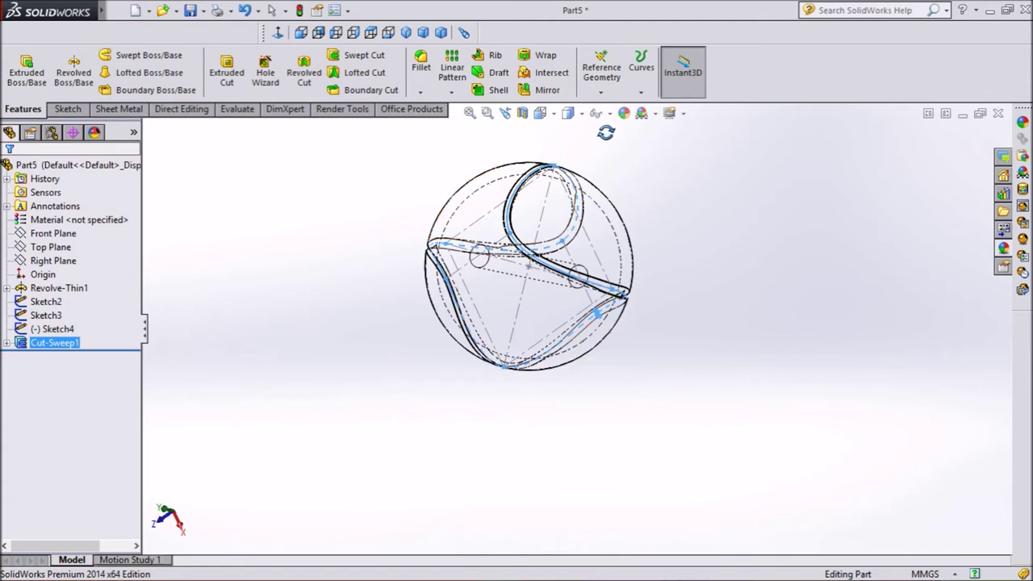
click(581, 115)
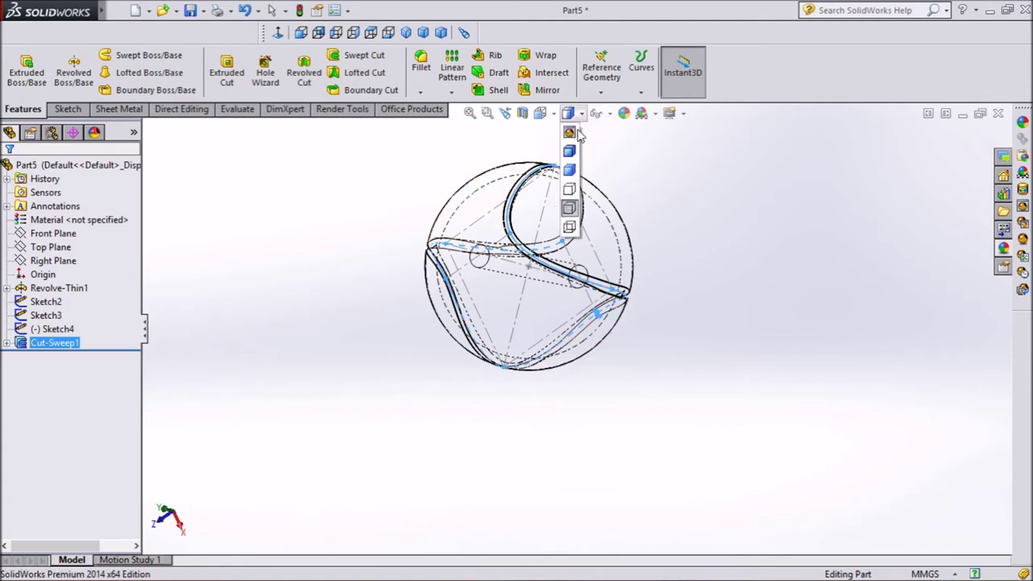
Show the ball Shaded with Edges and drag the canvas appearance onto the Cut-Sweep1 groove
click(569, 150)
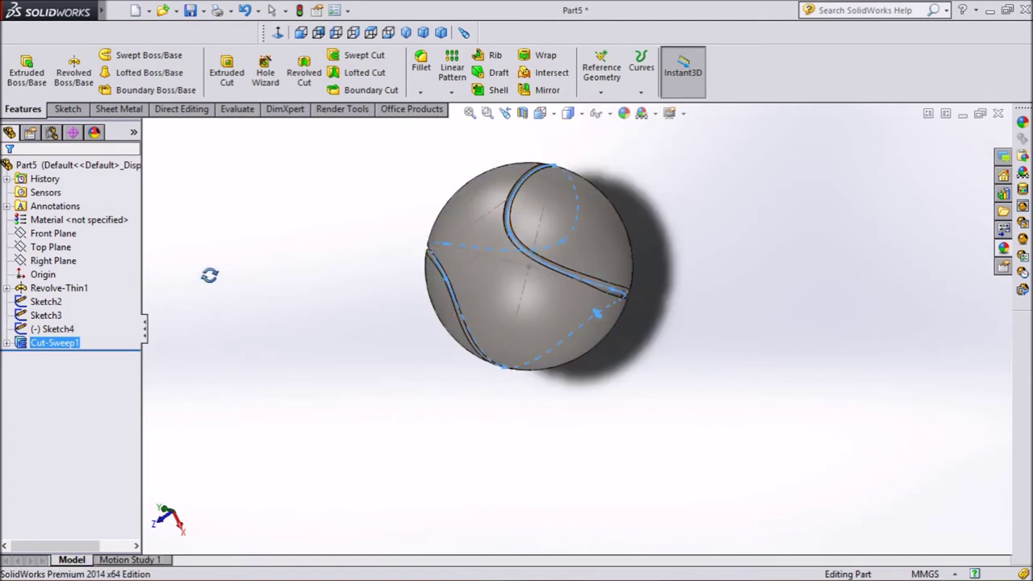
mouse_move(226, 263)
middle_down()
mouse_move(272, 161)
mouse_move(313, 156)
mouse_move(368, 200)
mouse_move(316, 169)
mouse_move(246, 154)
mouse_move(330, 338)
mouse_move(335, 247)
mouse_move(450, 246)
middle_up()
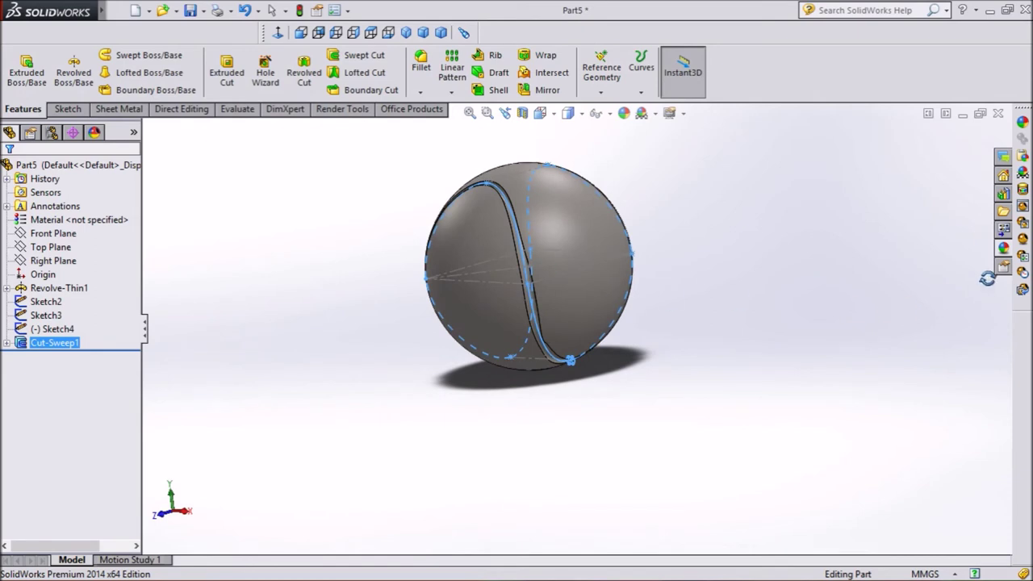
click(1003, 250)
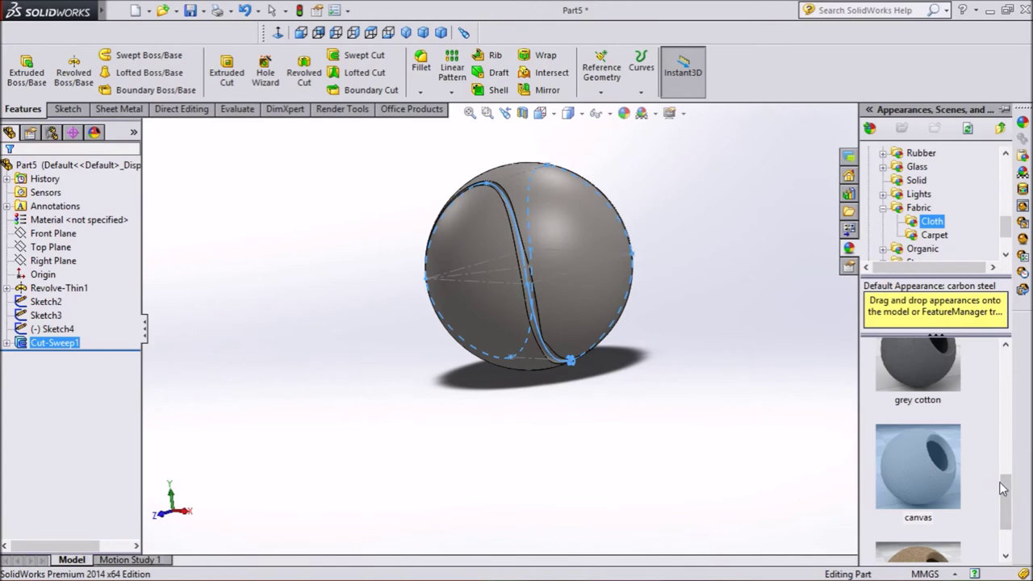
mouse_move(912, 471)
mouse_down()
mouse_move(699, 400)
mouse_move(526, 287)
mouse_up()
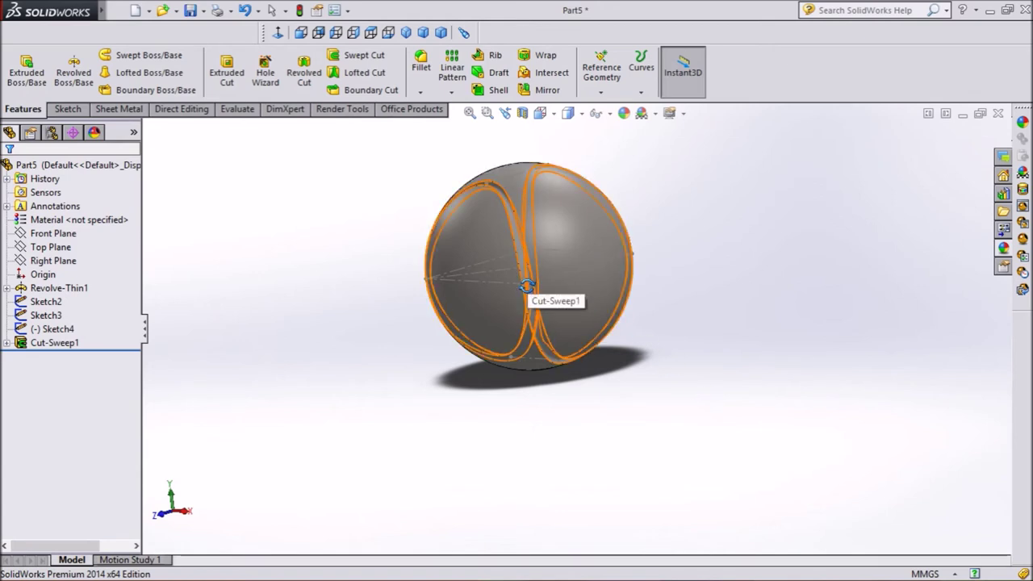
drag(526, 286, 526, 286)
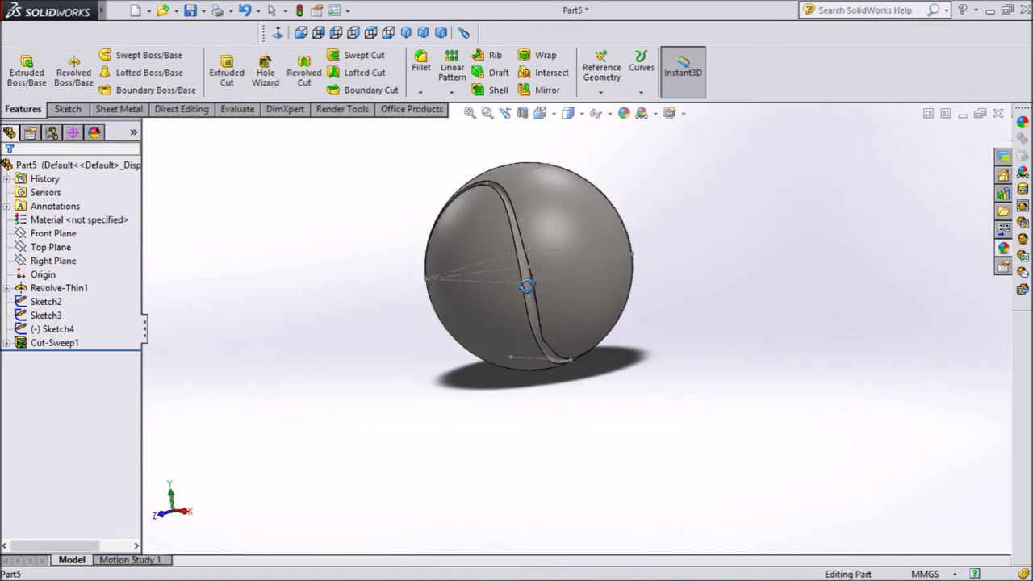
right_click(193, 179)
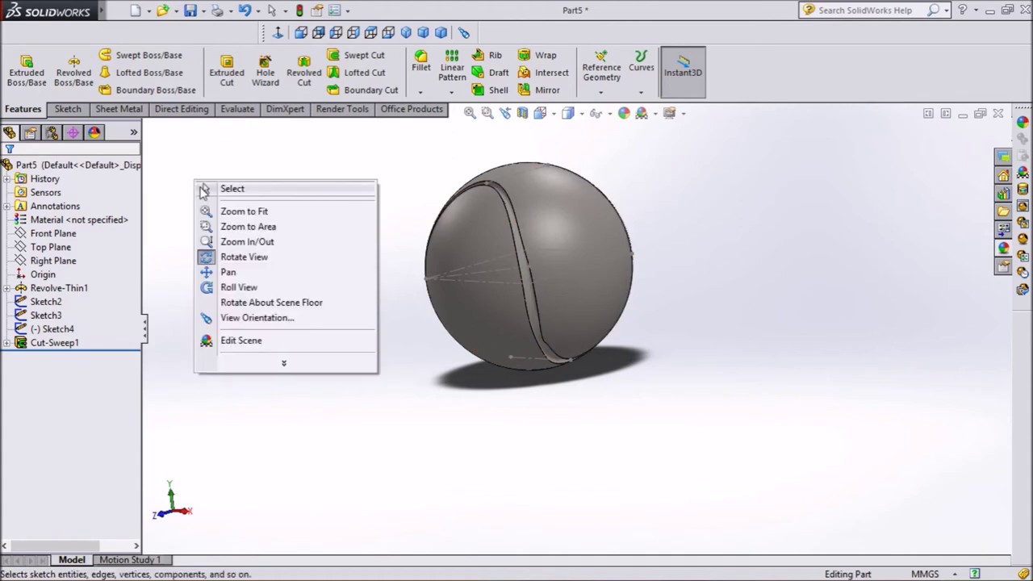
Give the Cut-Sweep1 seam appearance a custom white colour and accept it
click(223, 258)
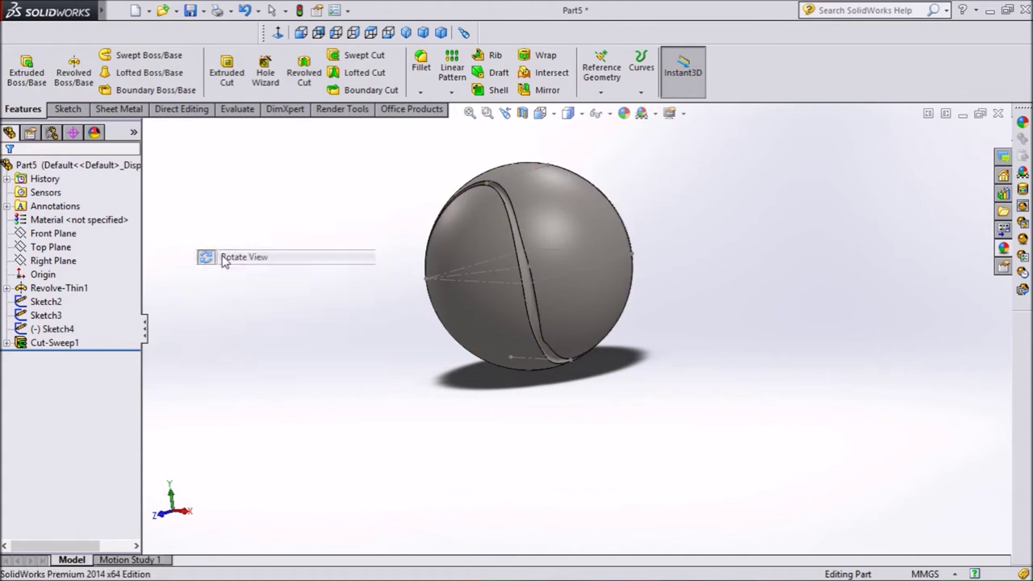
click(530, 295)
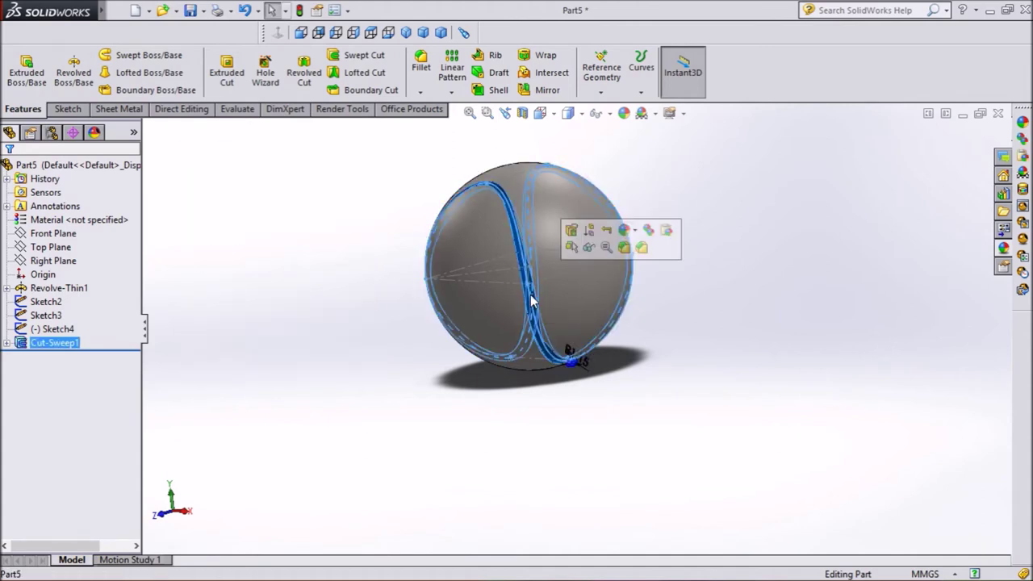
click(633, 232)
click(660, 274)
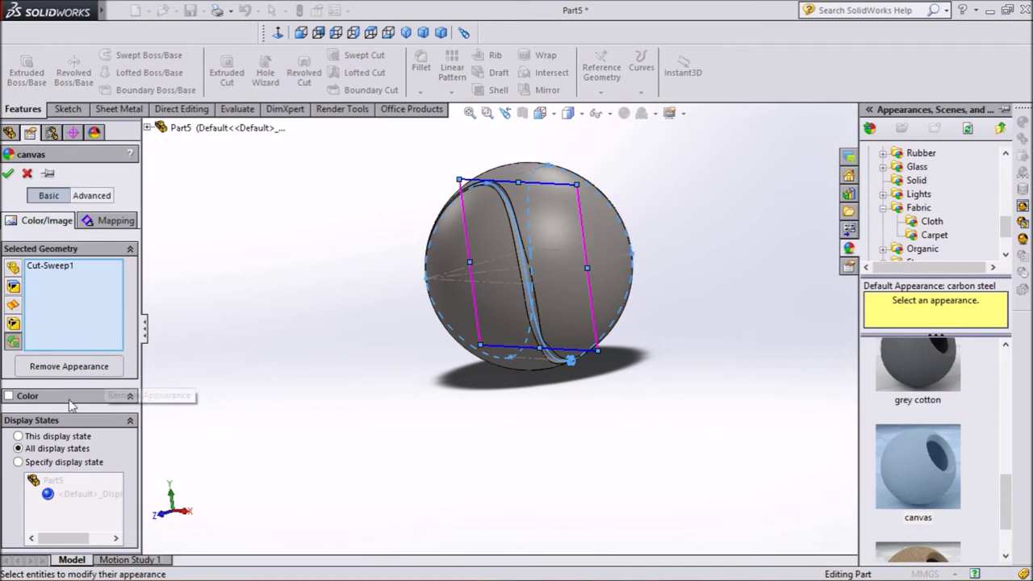
click(8, 396)
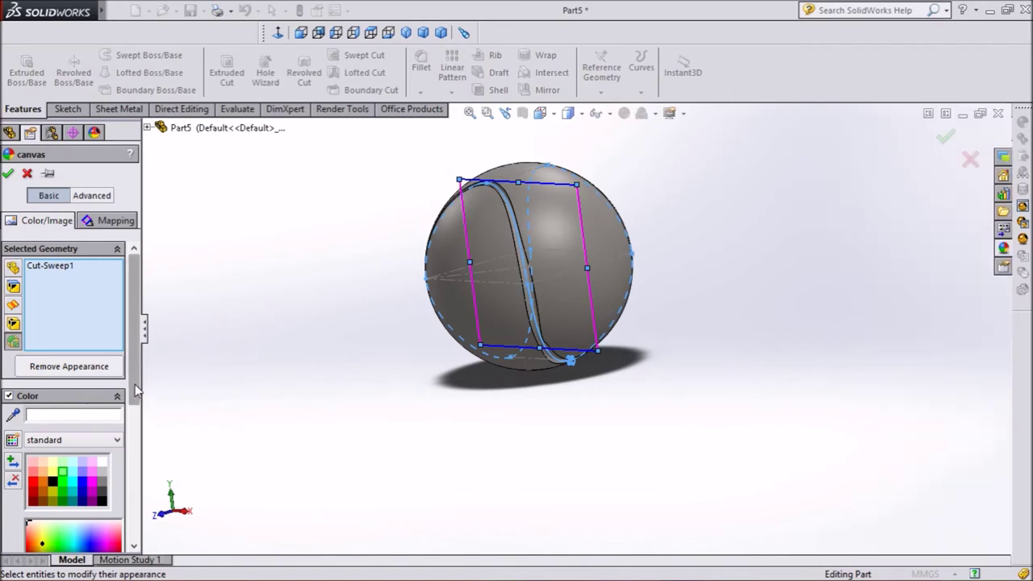
drag(135, 383, 140, 416)
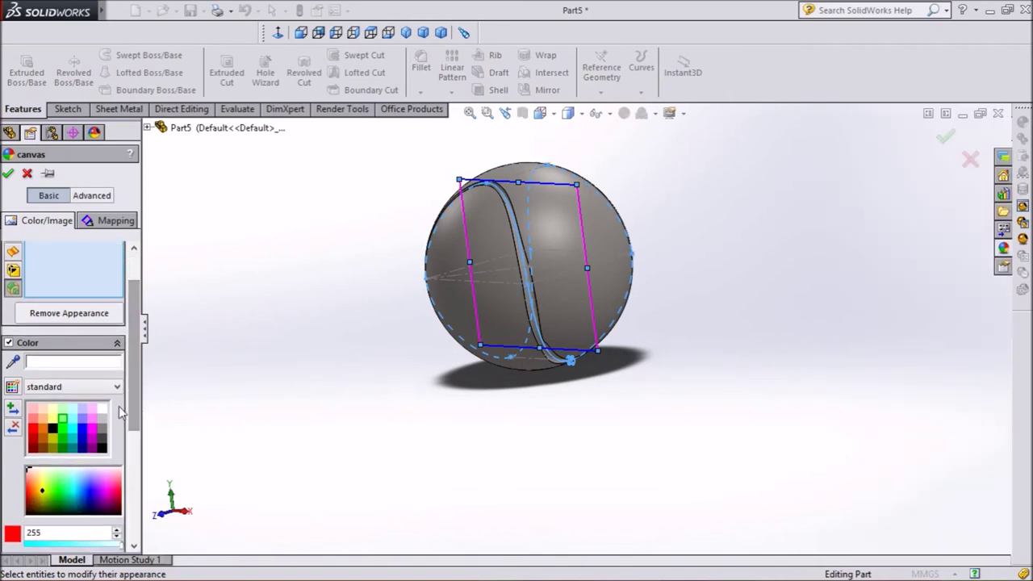
click(103, 408)
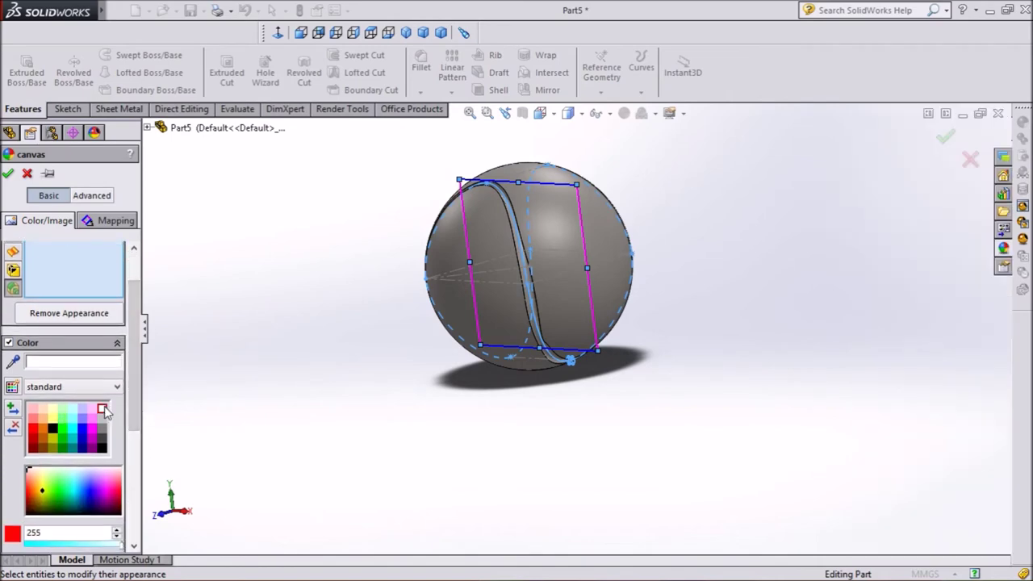
click(9, 174)
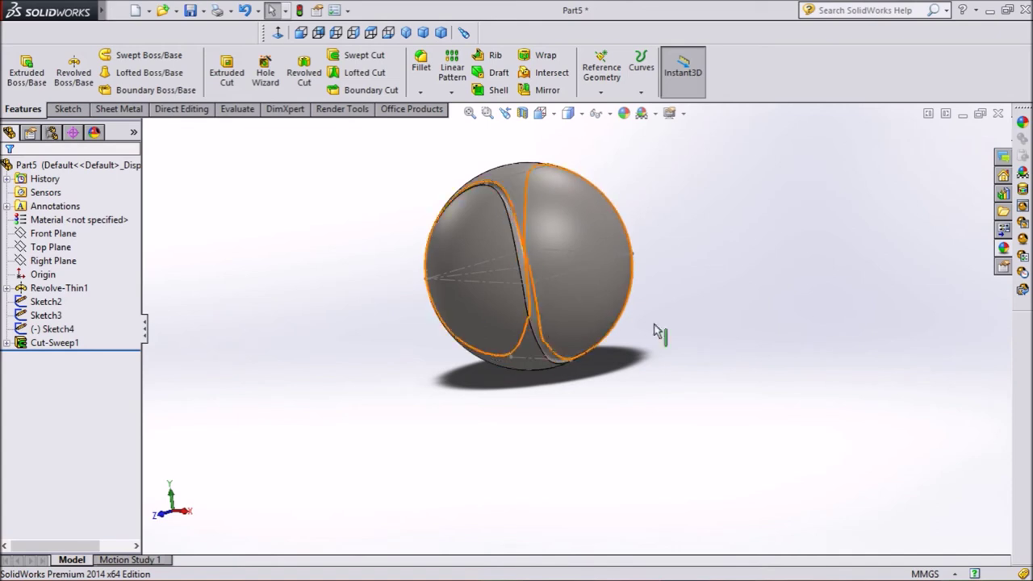
Edit the ball's appearance, trying yellow and then switching its colour to green
click(625, 114)
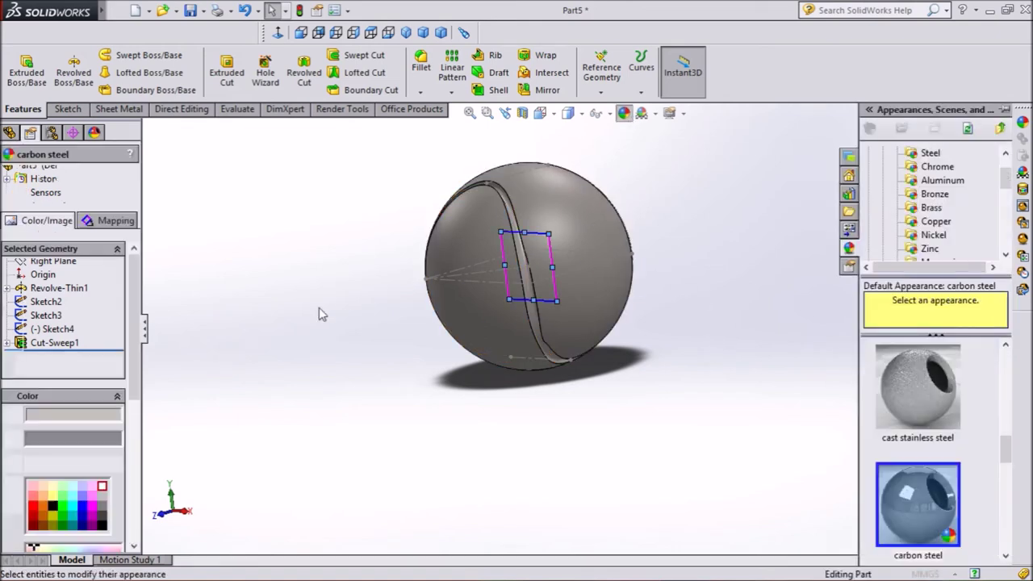
scroll(113, 399, down, 3)
scroll(101, 407, down, 1)
scroll(93, 412, down, 1)
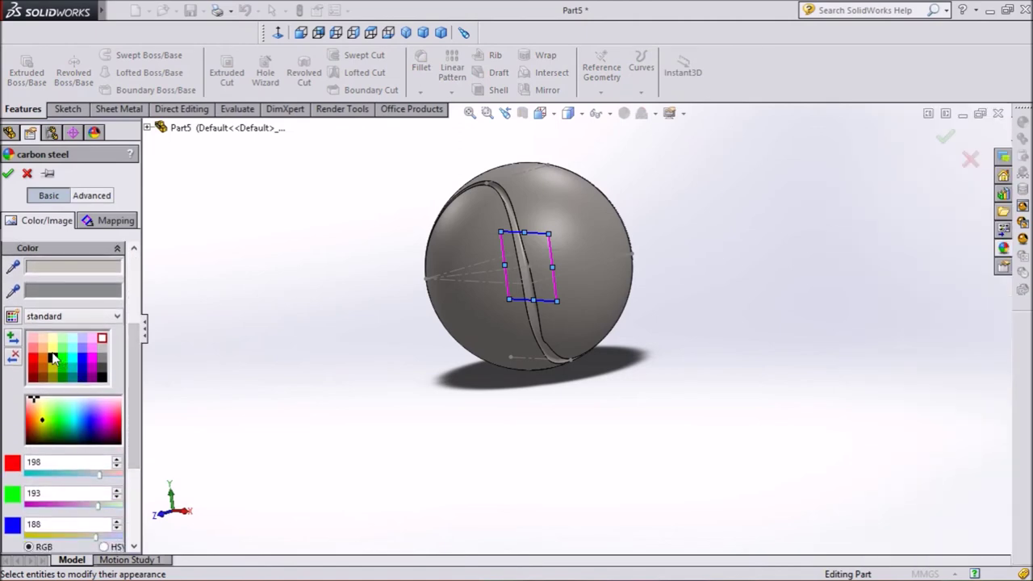
click(50, 352)
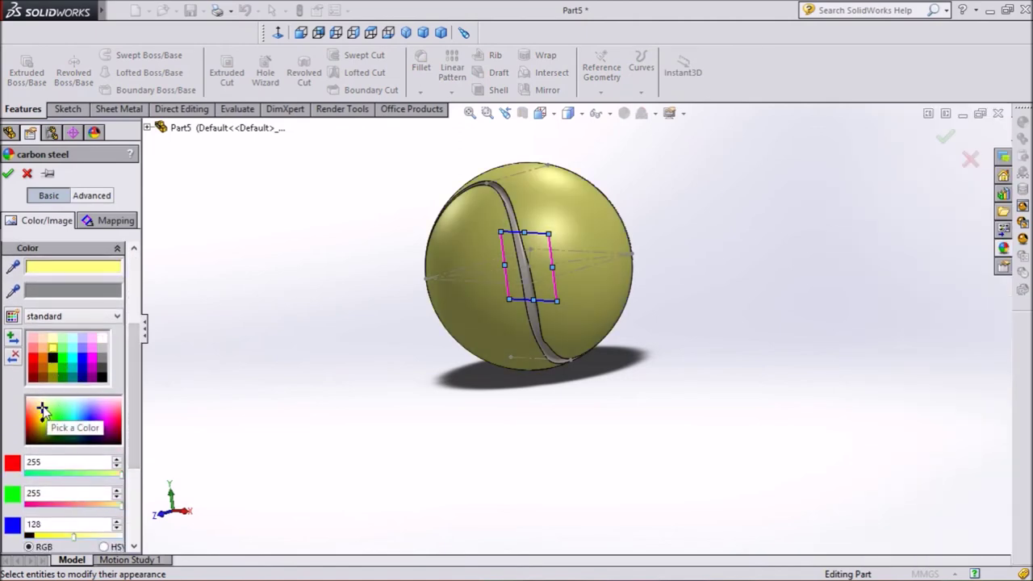
click(50, 412)
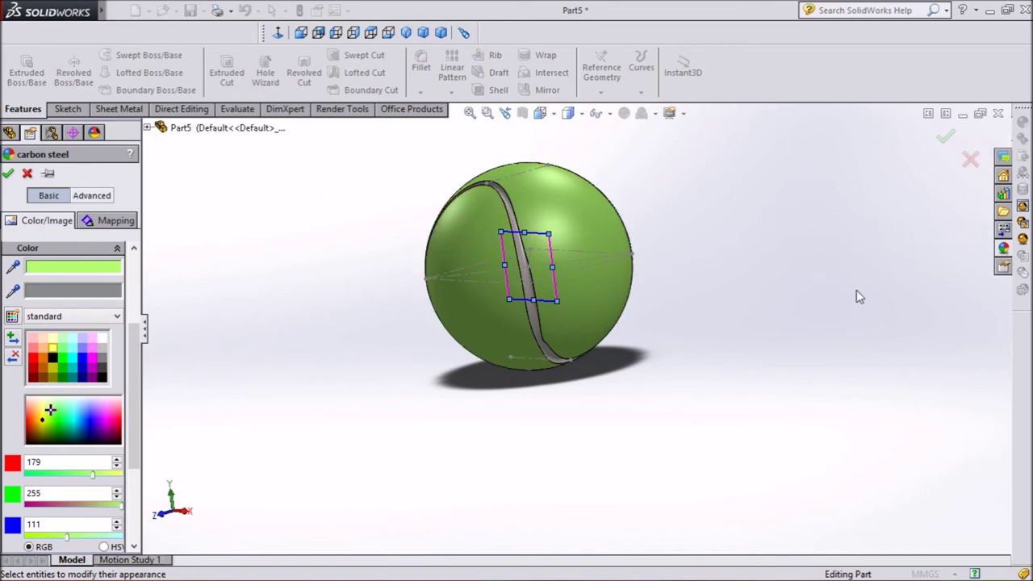
Apply the Fabric > Cloth canvas to the ball, tuned to green (RGB 169, 255, 55)
click(1002, 252)
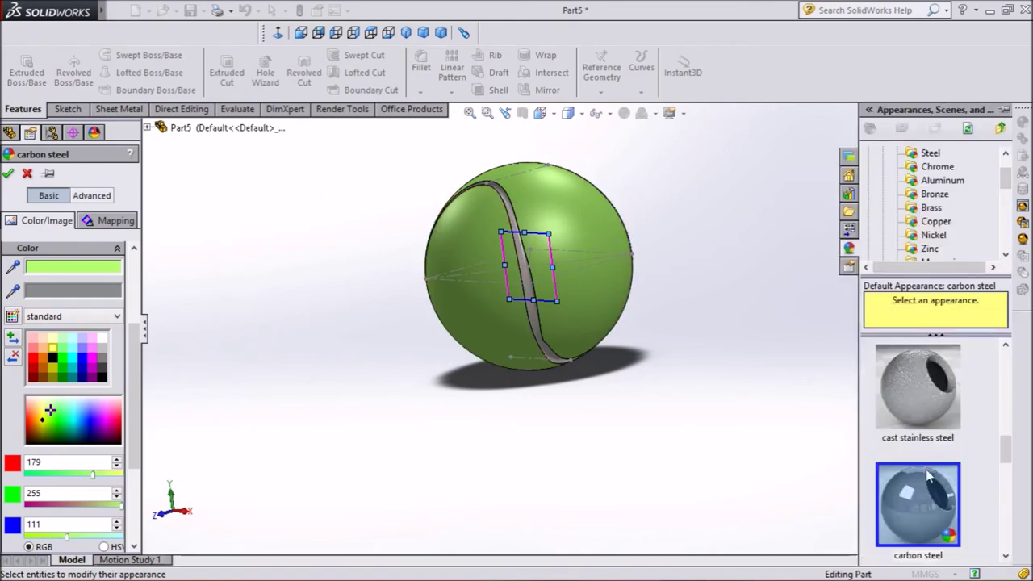
scroll(929, 212, down, 3)
scroll(929, 212, down, 2)
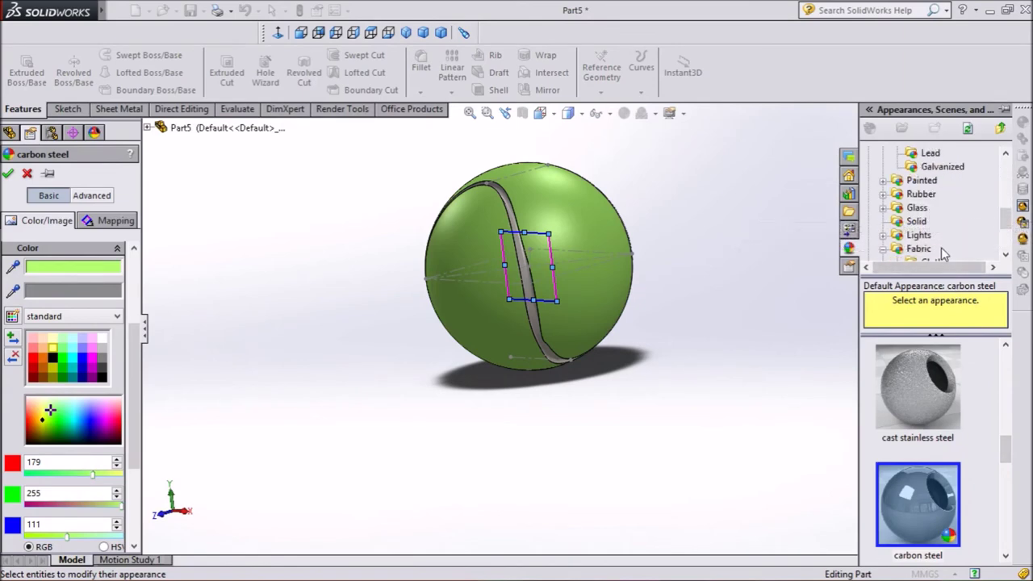
scroll(943, 254, down, 1)
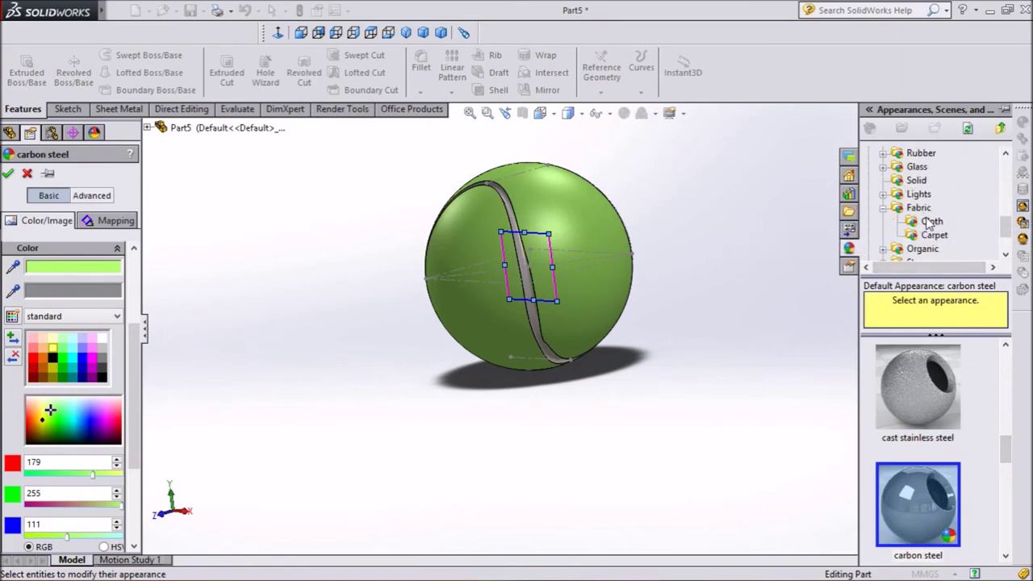
click(929, 225)
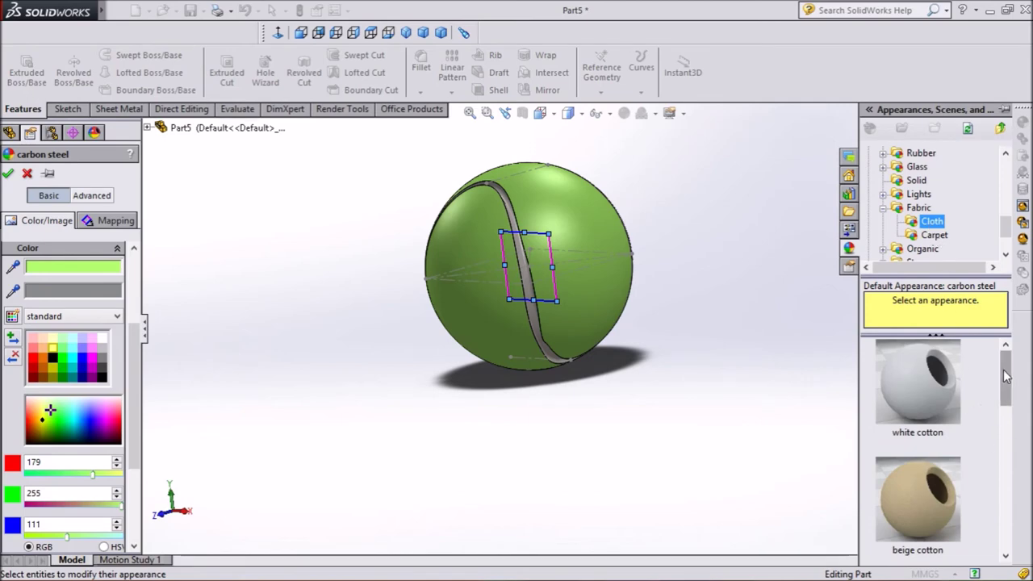
drag(1012, 373, 1012, 504)
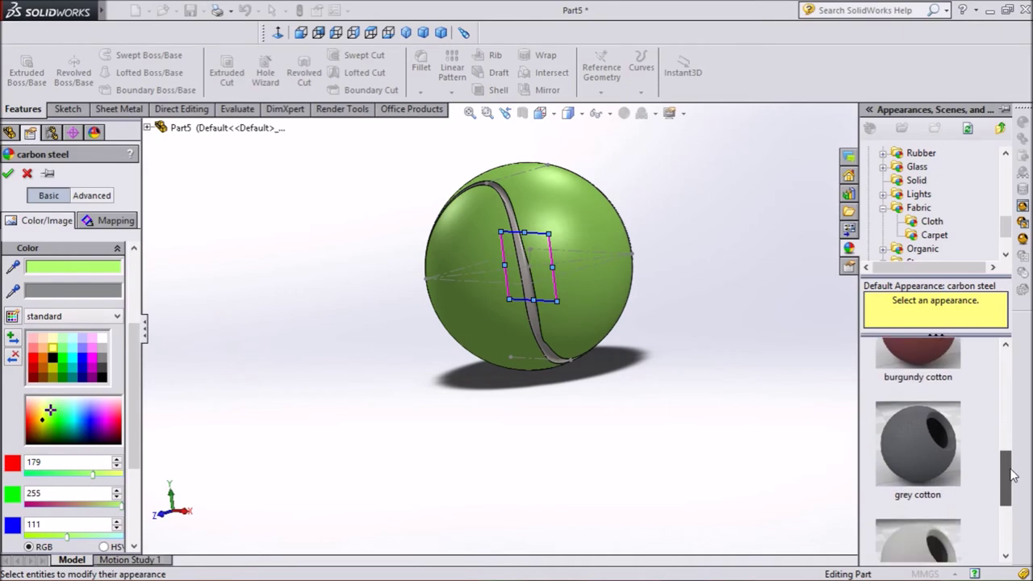
click(913, 455)
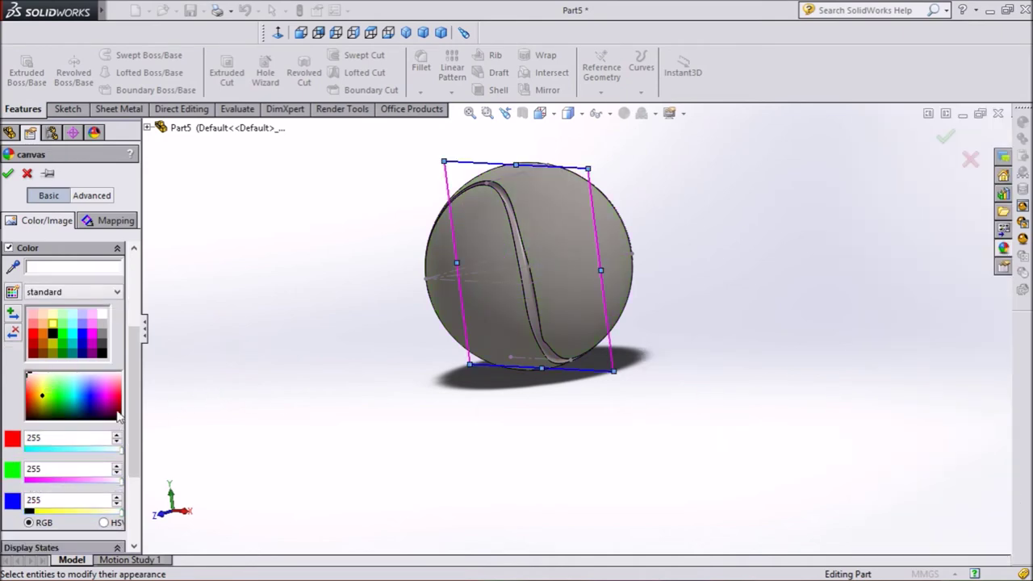
click(52, 393)
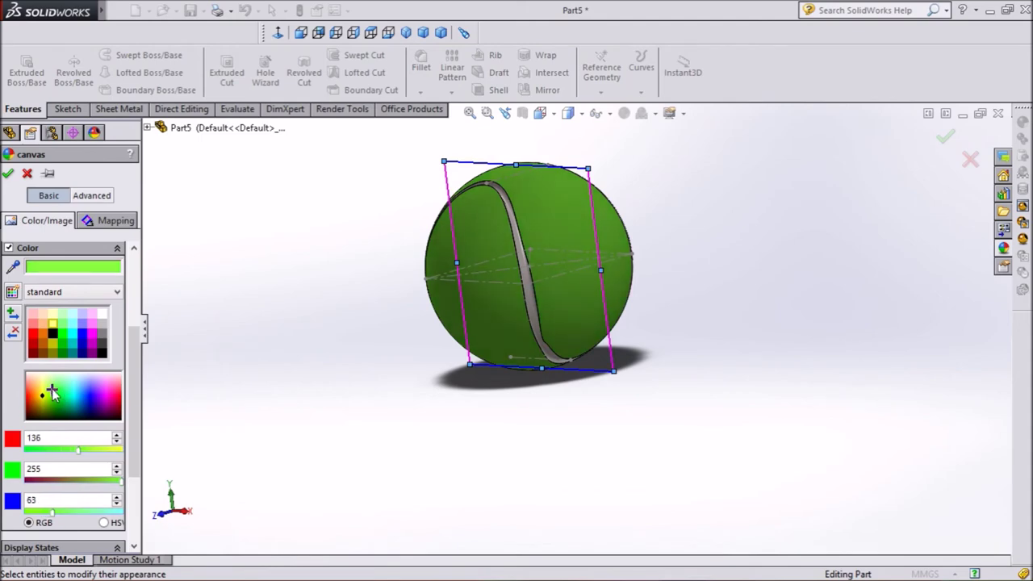
drag(51, 392, 55, 389)
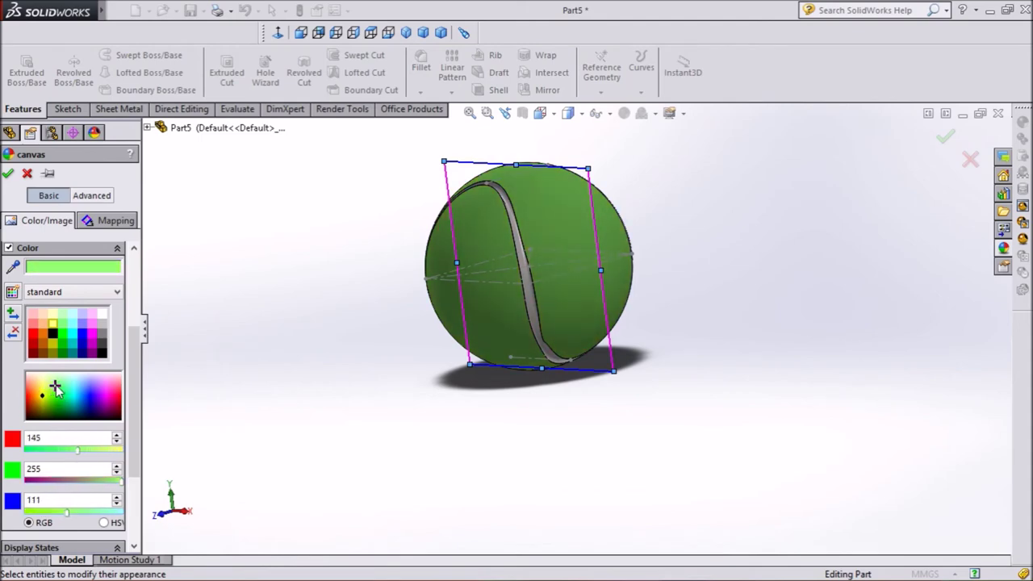
drag(54, 381, 51, 393)
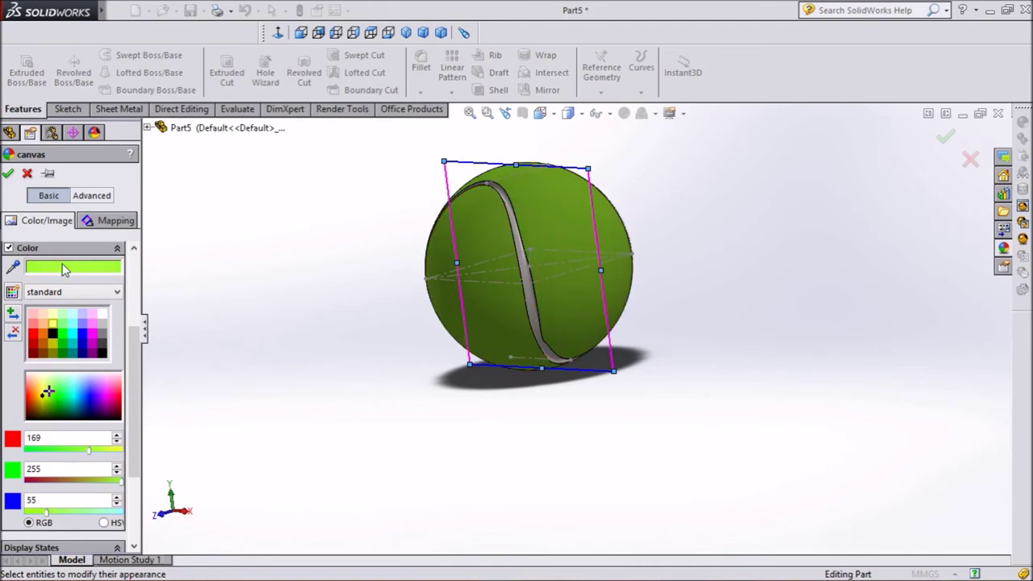
click(7, 174)
key(z)
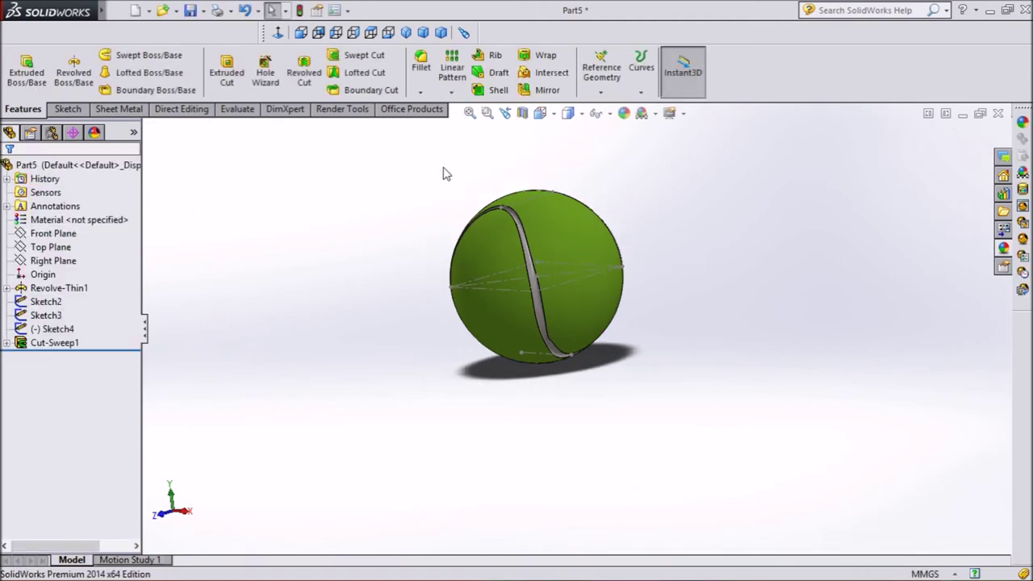
right_click(188, 195)
click(218, 296)
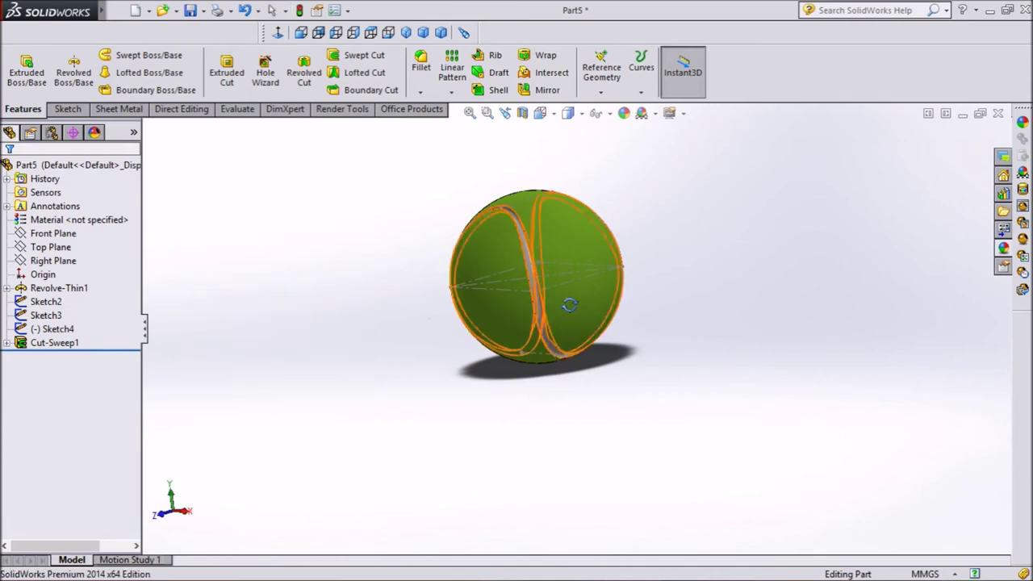
drag(546, 299, 565, 291)
drag(605, 261, 560, 287)
drag(328, 369, 452, 306)
scroll(484, 302, down, 2)
scroll(509, 301, down, 2)
mouse_move(194, 213)
mouse_down()
mouse_move(309, 324)
mouse_move(318, 352)
mouse_move(295, 396)
mouse_move(242, 417)
mouse_move(228, 401)
mouse_move(224, 441)
mouse_move(235, 304)
mouse_move(304, 255)
mouse_move(369, 240)
mouse_move(450, 272)
mouse_move(507, 329)
mouse_move(521, 369)
mouse_move(509, 466)
mouse_up()
mouse_move(497, 491)
middle_down()
mouse_move(444, 510)
mouse_move(491, 528)
mouse_move(495, 551)
middle_up()
mouse_move(272, 247)
middle_down()
mouse_move(288, 281)
mouse_move(322, 304)
mouse_move(423, 298)
mouse_move(463, 274)
mouse_move(480, 215)
mouse_move(527, 170)
mouse_move(585, 168)
middle_up()
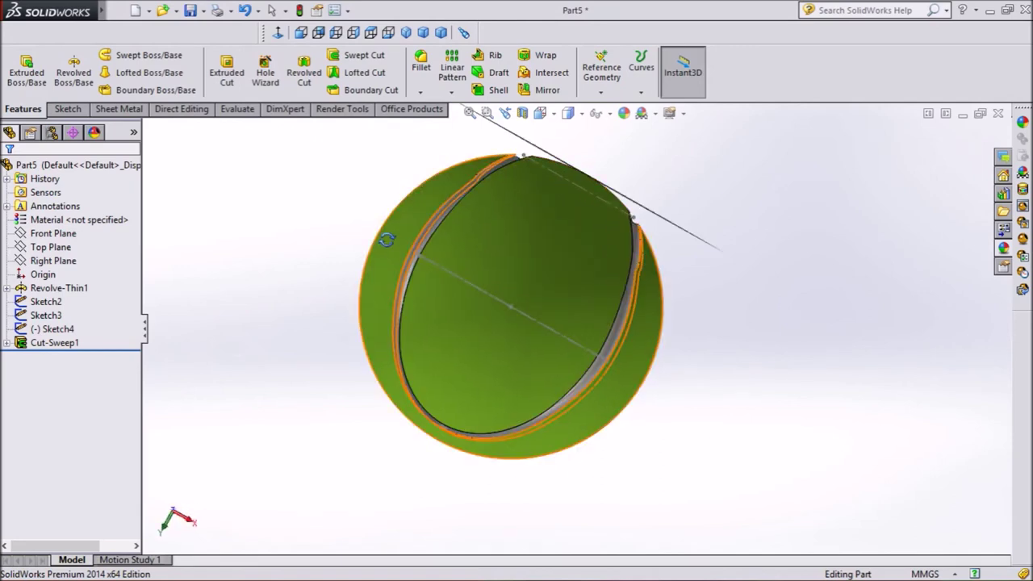
mouse_move(246, 228)
middle_down()
mouse_move(277, 208)
mouse_move(301, 167)
middle_up()
mouse_move(503, 510)
middle_down()
mouse_move(492, 396)
mouse_move(518, 438)
mouse_move(506, 429)
mouse_move(379, 451)
mouse_move(346, 422)
mouse_move(341, 435)
mouse_move(350, 274)
mouse_move(417, 357)
mouse_move(425, 346)
mouse_move(472, 435)
middle_up()
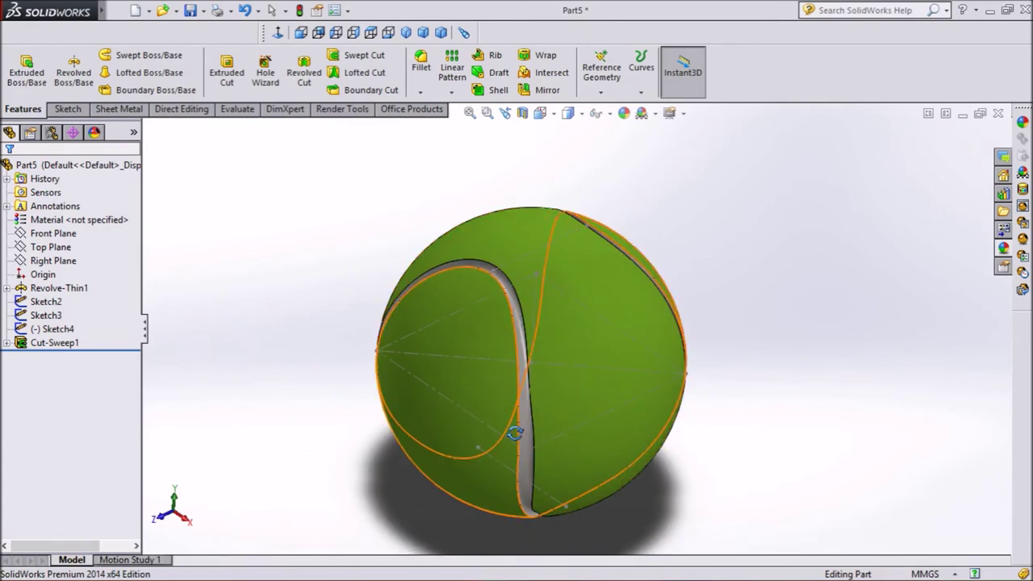
middle_drag(553, 542, 514, 432)
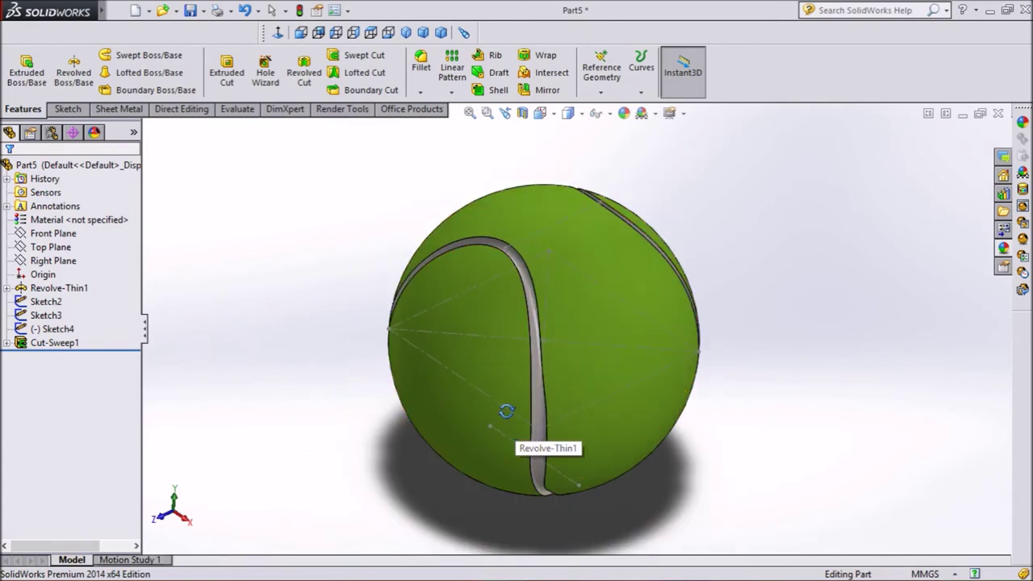
click(407, 34)
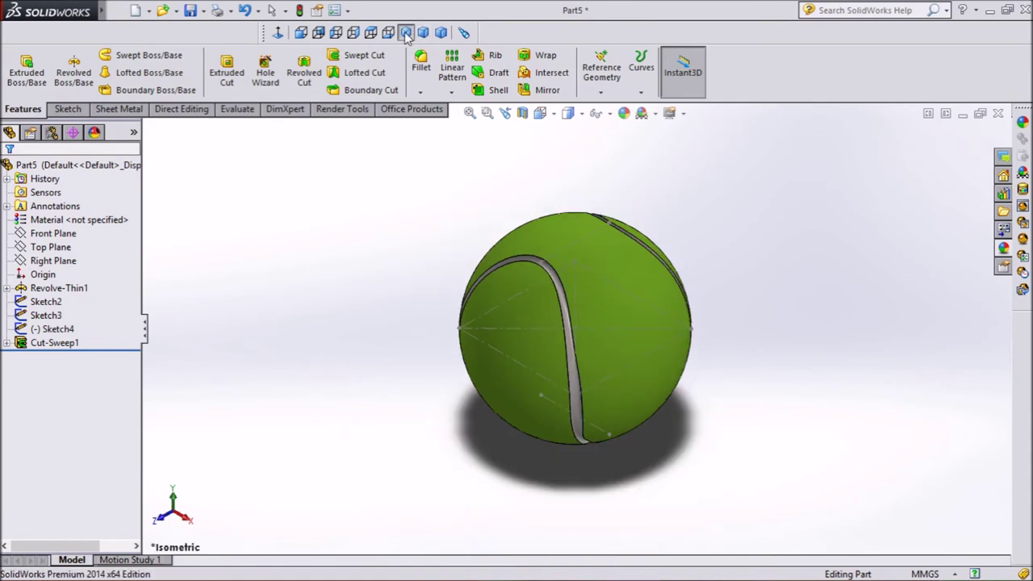
Set the ball to dimetric view, orbit it closer and pan it slightly upward
click(441, 32)
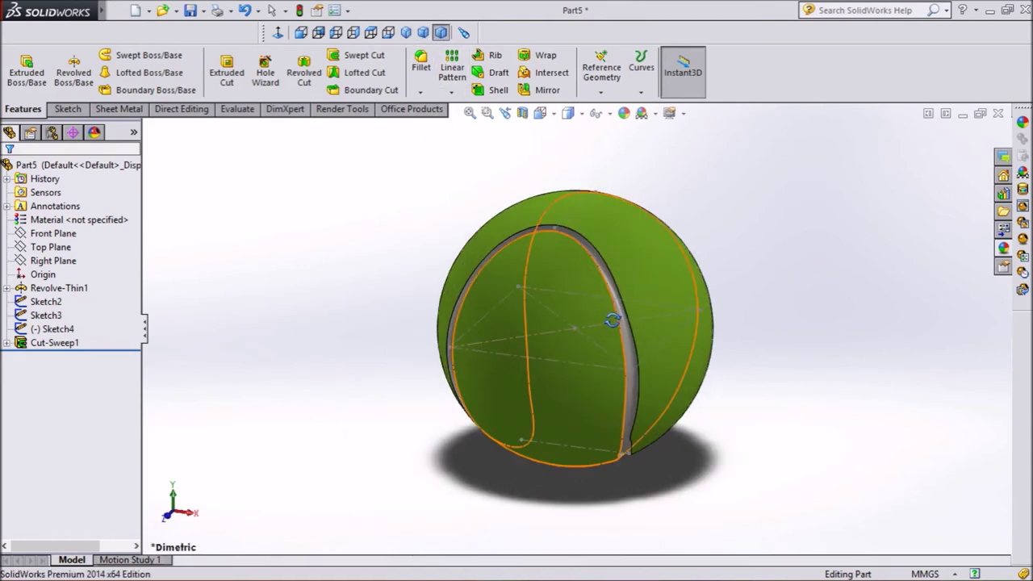
drag(613, 320, 605, 316)
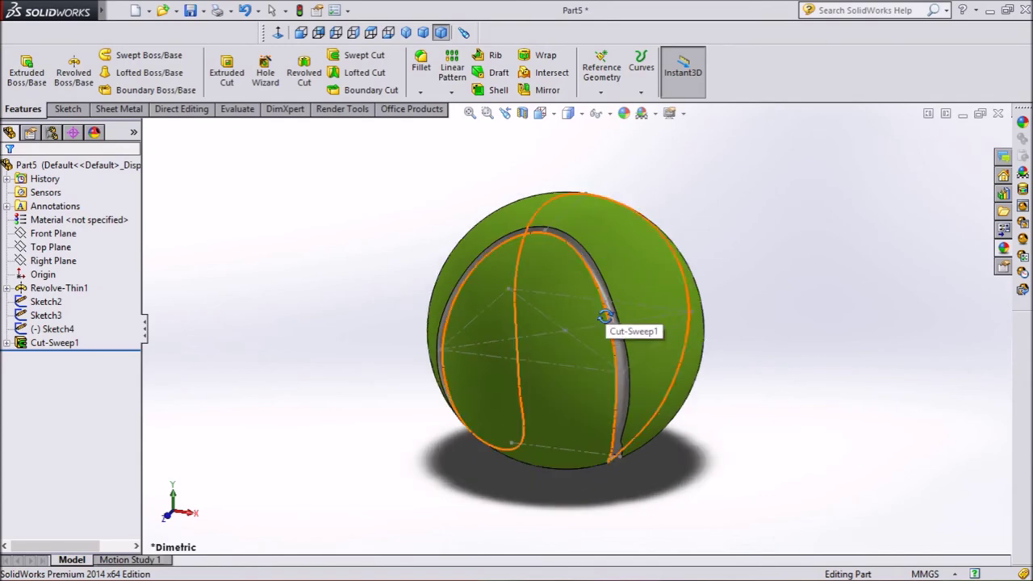
drag(604, 316, 180, 288)
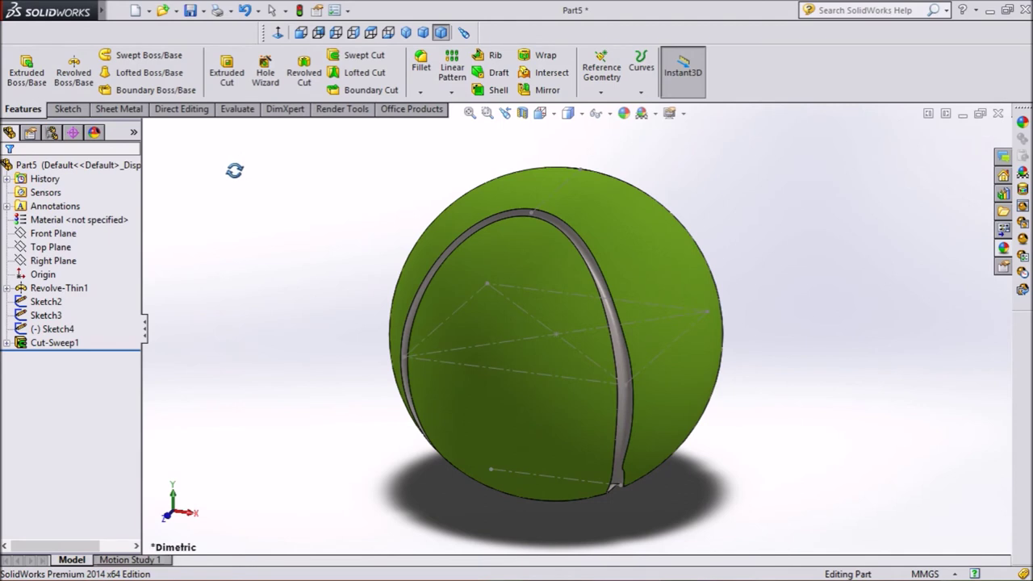
right_click(205, 192)
click(242, 282)
drag(289, 299, 288, 286)
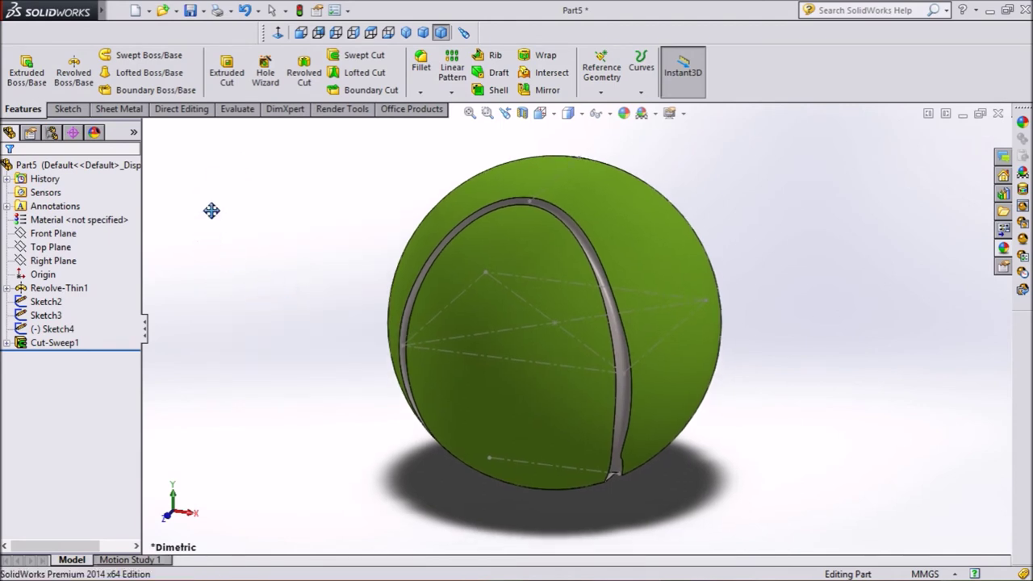
Leave Pan mode for Select and pick Sketch4's seam path on the ball
right_click(178, 184)
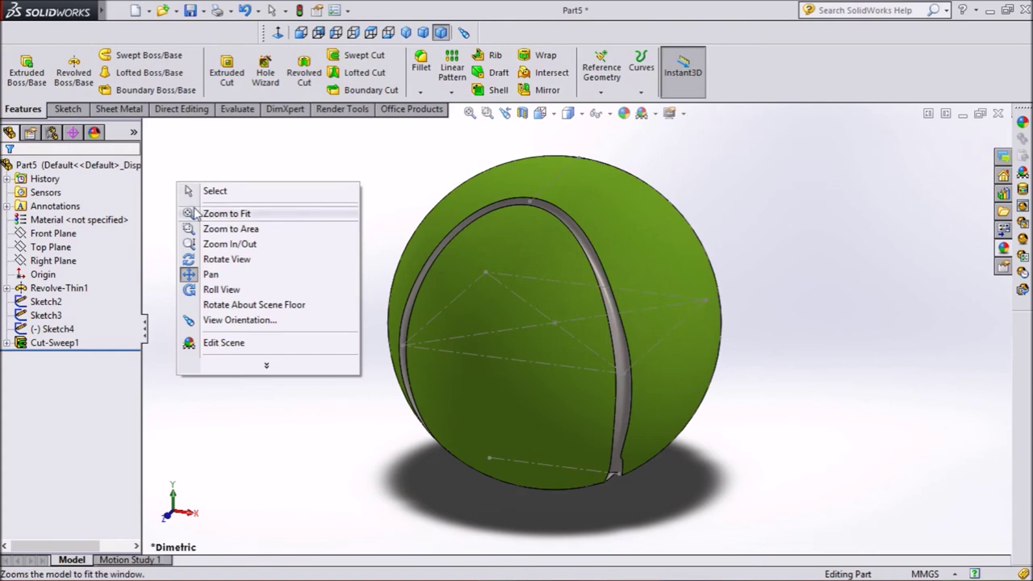
click(198, 157)
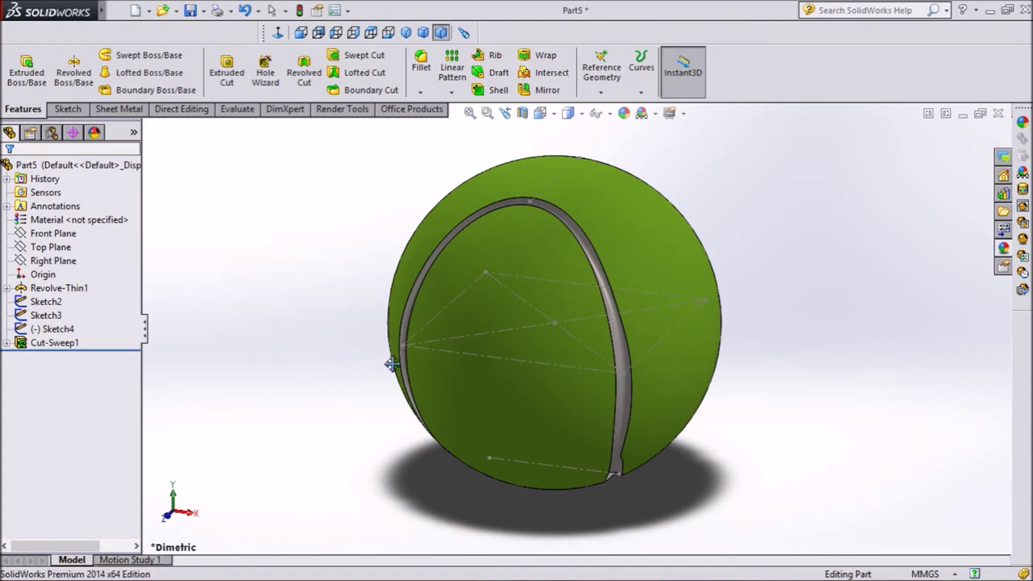
right_click(251, 232)
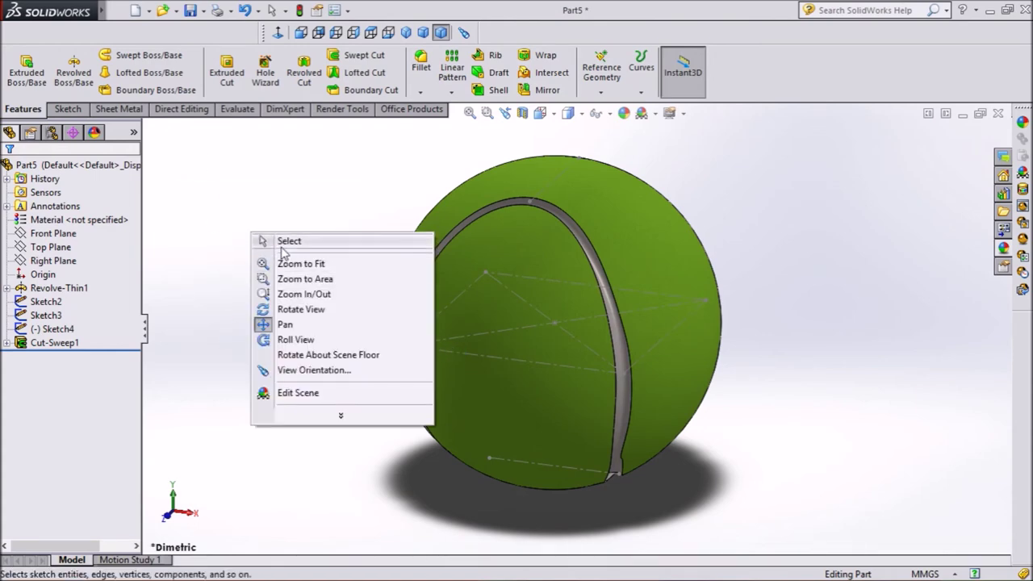
click(290, 244)
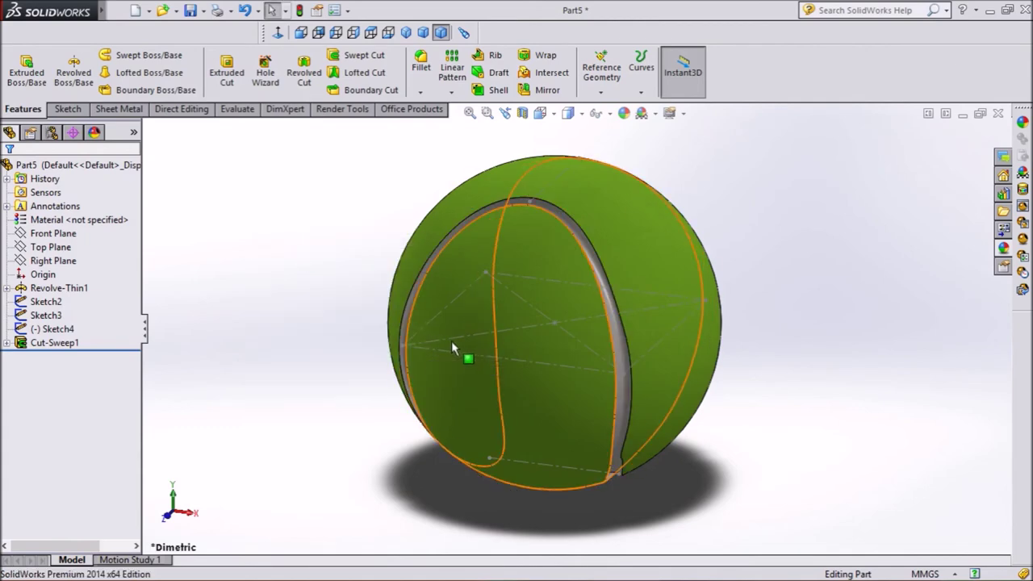
click(528, 333)
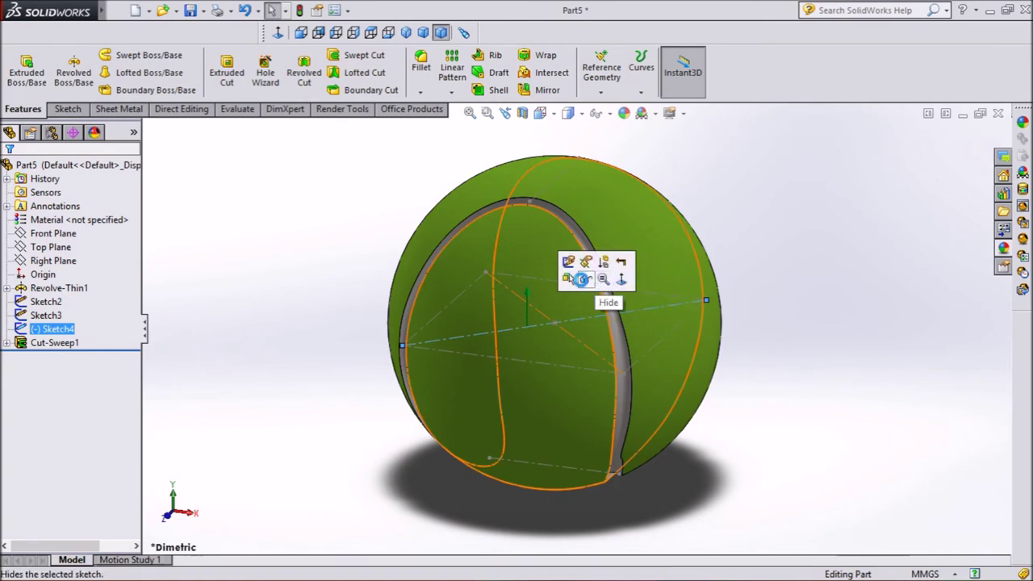
Hide Sketch4, then the Sketch3 line below the ball and Sketch2 on top
click(582, 279)
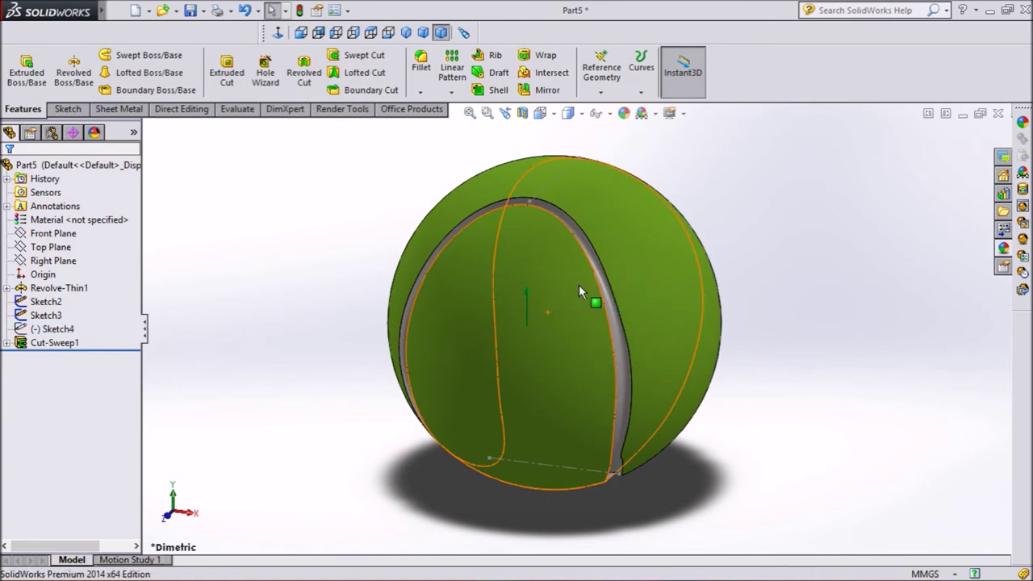
click(538, 463)
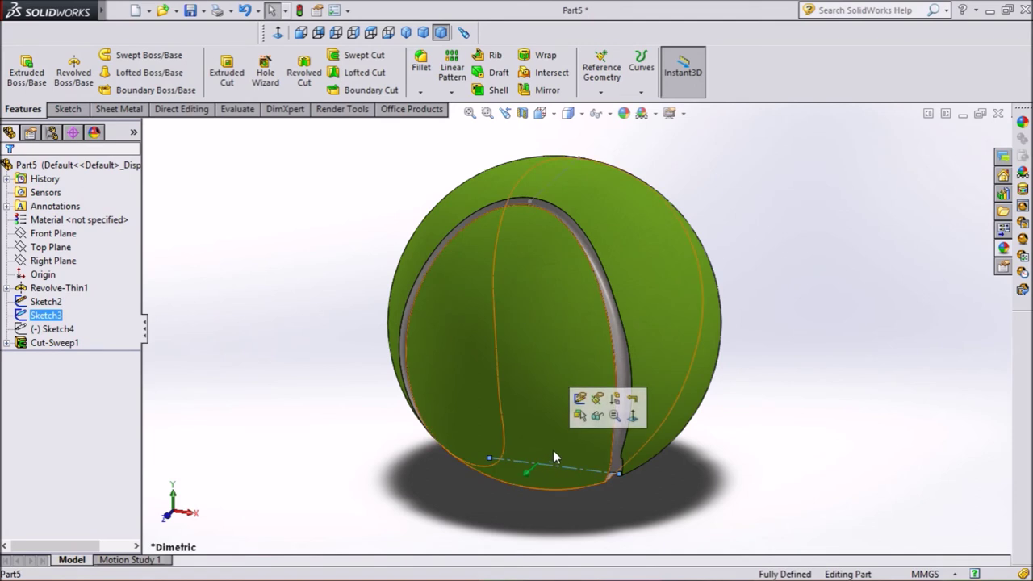
click(597, 416)
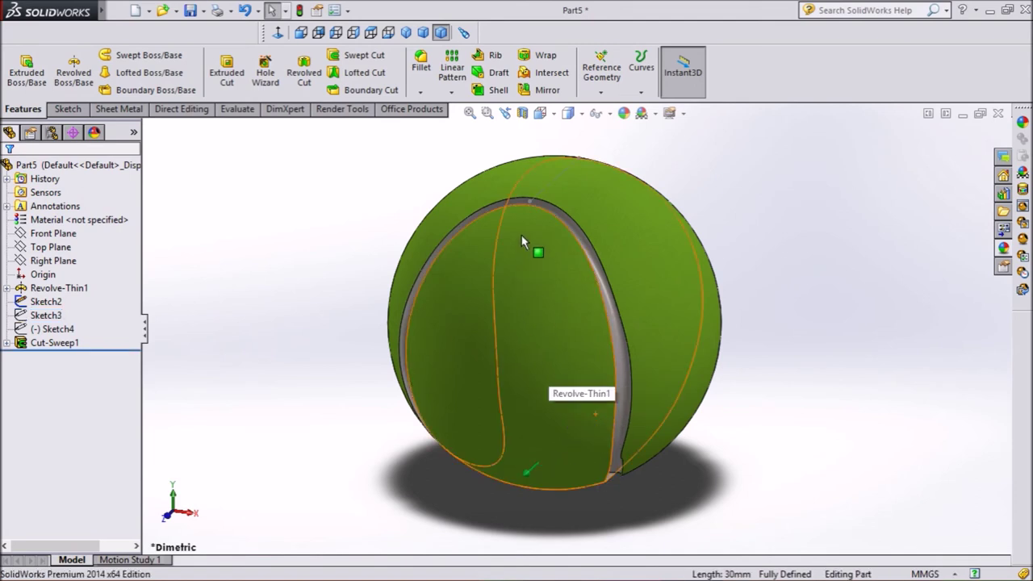
click(540, 198)
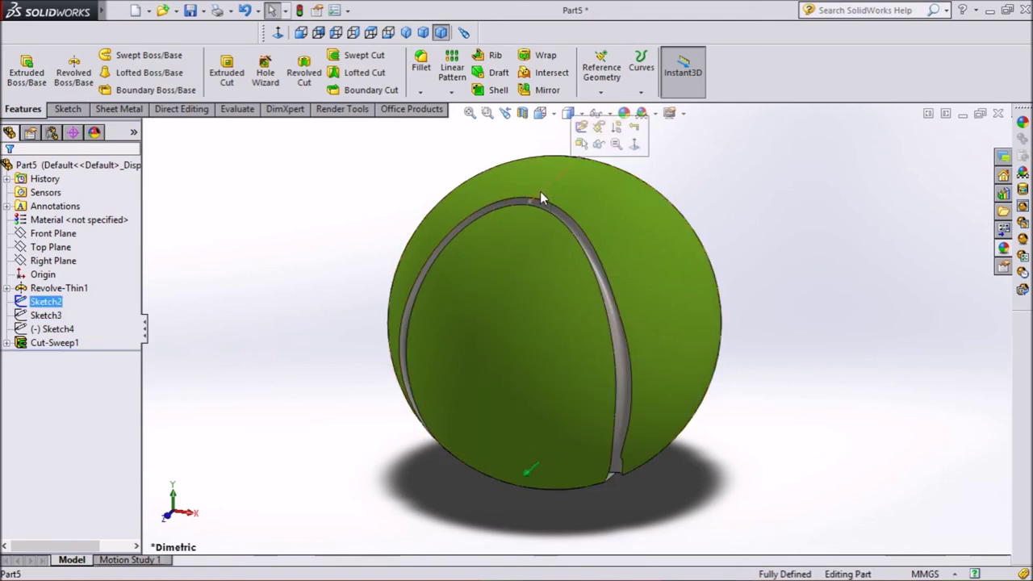
click(605, 147)
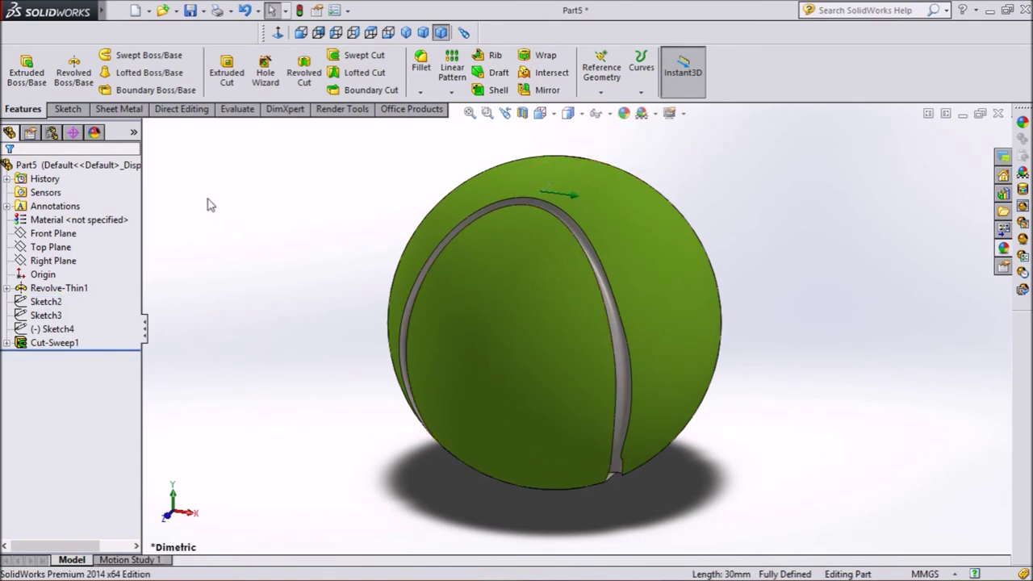
right_click(188, 172)
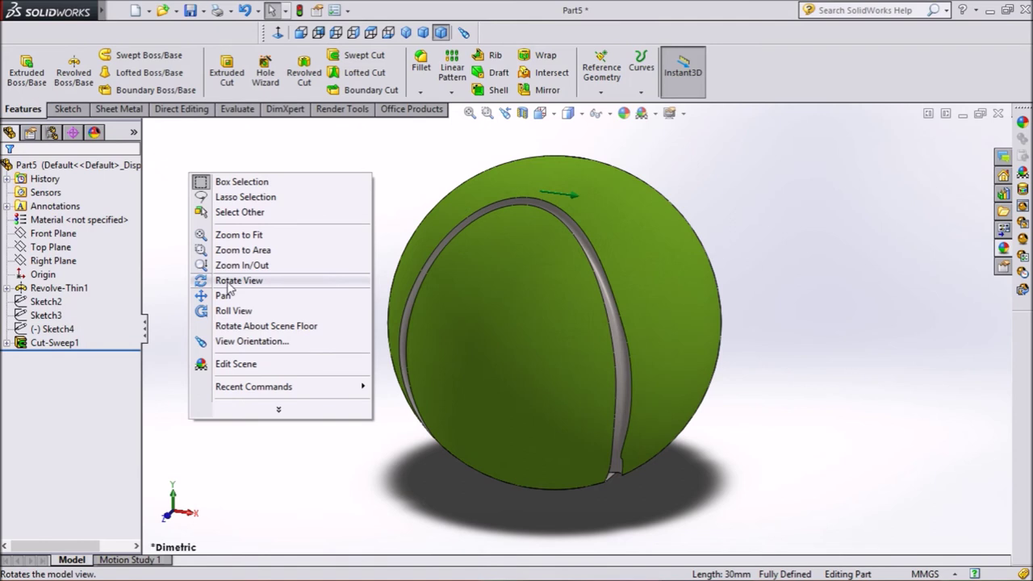
Orbit the ball with Rotate View to inspect the seam groove, then snap to Isometric
click(230, 280)
mouse_move(204, 253)
mouse_down()
mouse_move(325, 372)
mouse_move(355, 380)
mouse_move(364, 369)
mouse_move(273, 275)
mouse_move(228, 204)
mouse_move(275, 257)
mouse_up()
mouse_move(334, 353)
mouse_down()
mouse_move(263, 316)
mouse_move(293, 331)
mouse_move(275, 304)
mouse_up()
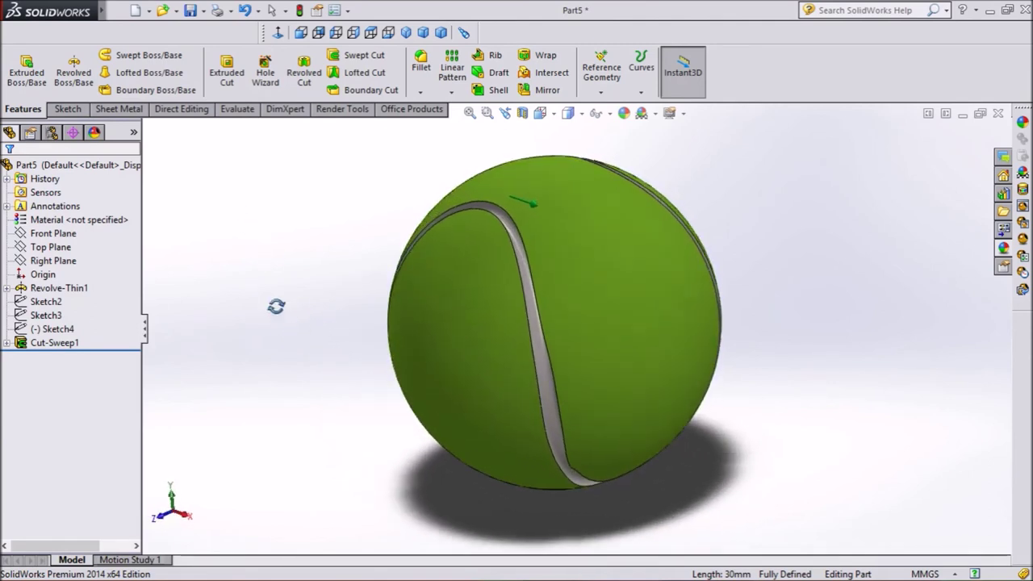
mouse_move(235, 256)
mouse_down()
mouse_move(307, 387)
mouse_move(285, 290)
mouse_move(272, 333)
mouse_move(339, 327)
mouse_up()
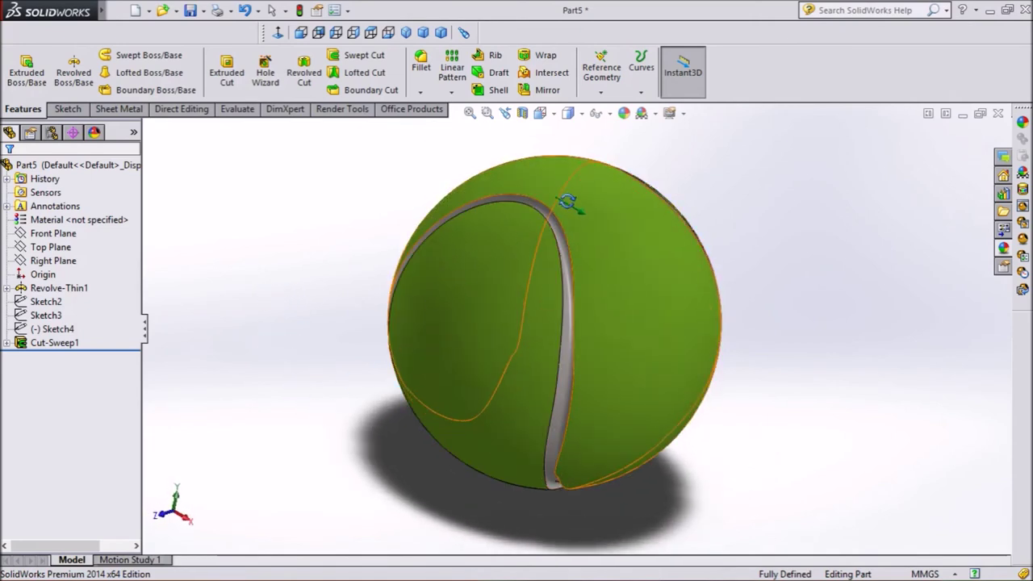
mouse_move(580, 214)
middle_down()
mouse_move(621, 223)
mouse_move(573, 199)
middle_up()
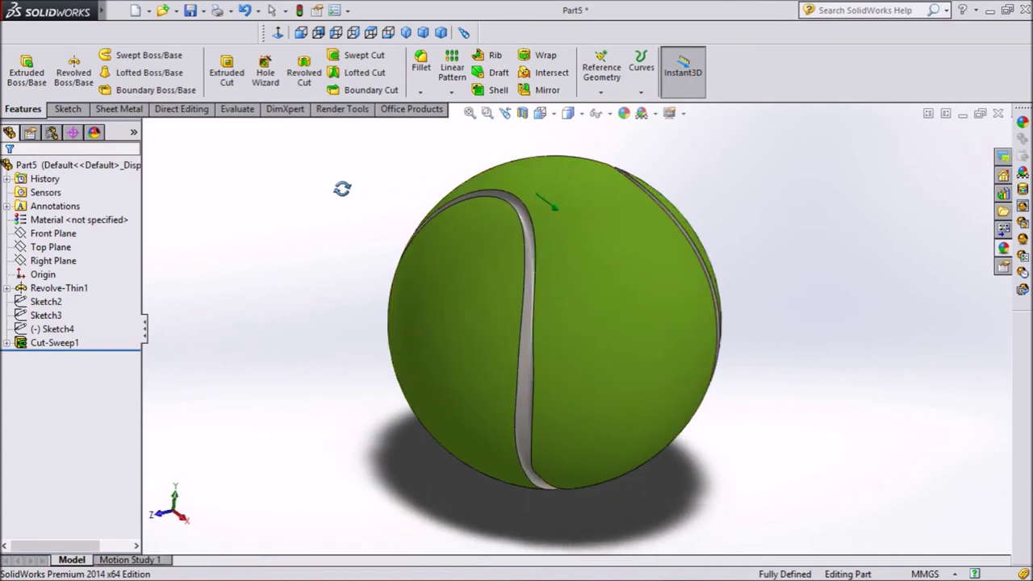
click(406, 32)
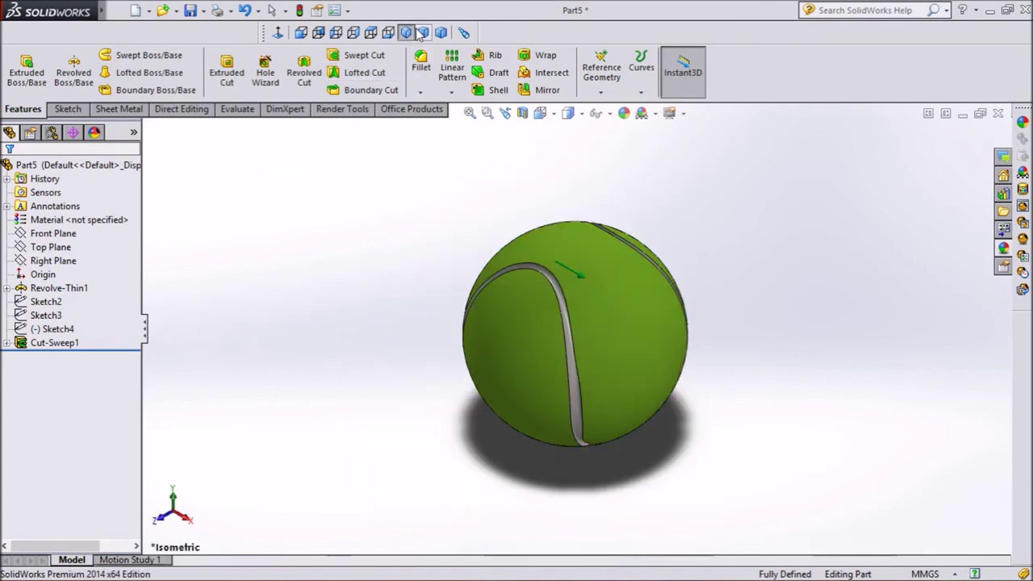
Return the ball to the dimetric view and zoom in on it
click(423, 32)
click(440, 32)
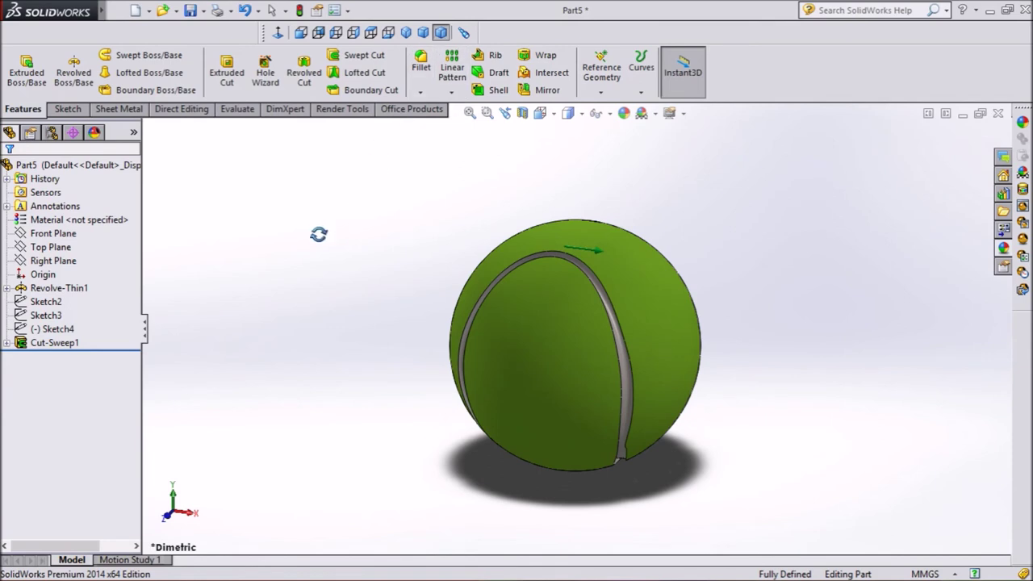
scroll(611, 335, down, 1)
scroll(611, 345, down, 1)
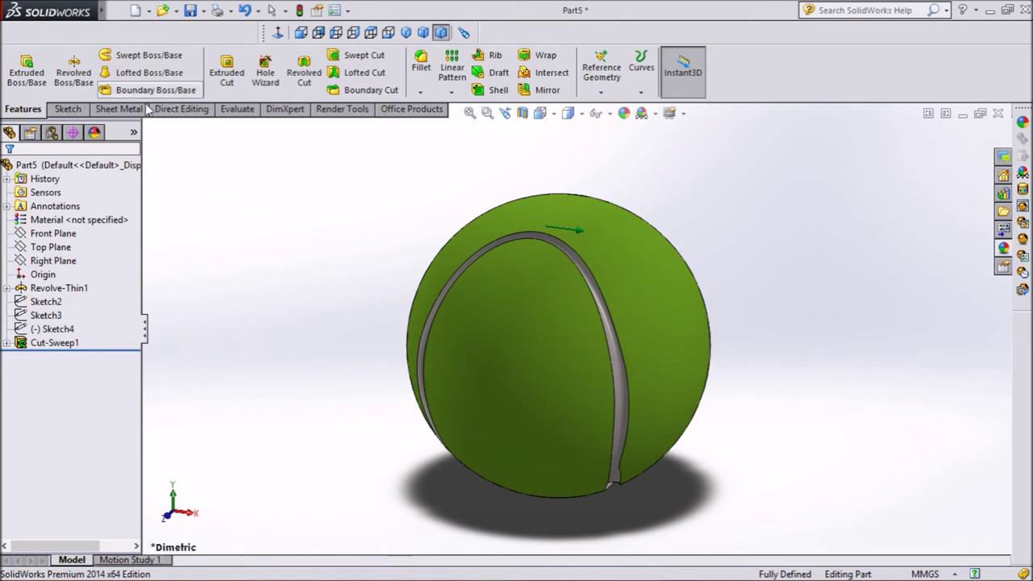
Launch a PhotoView 360 Final Render from the Render Tools commands
click(177, 109)
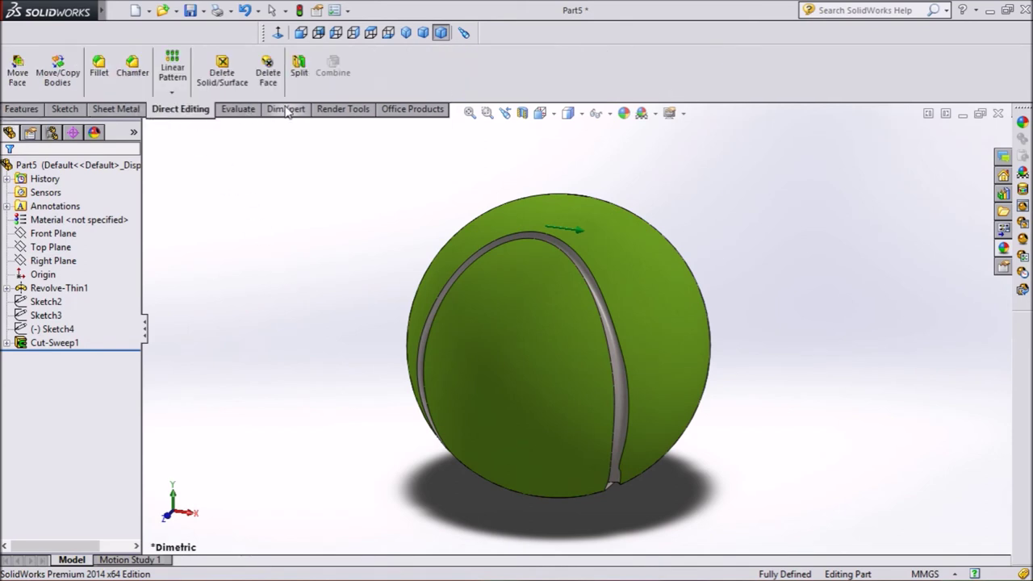
click(396, 113)
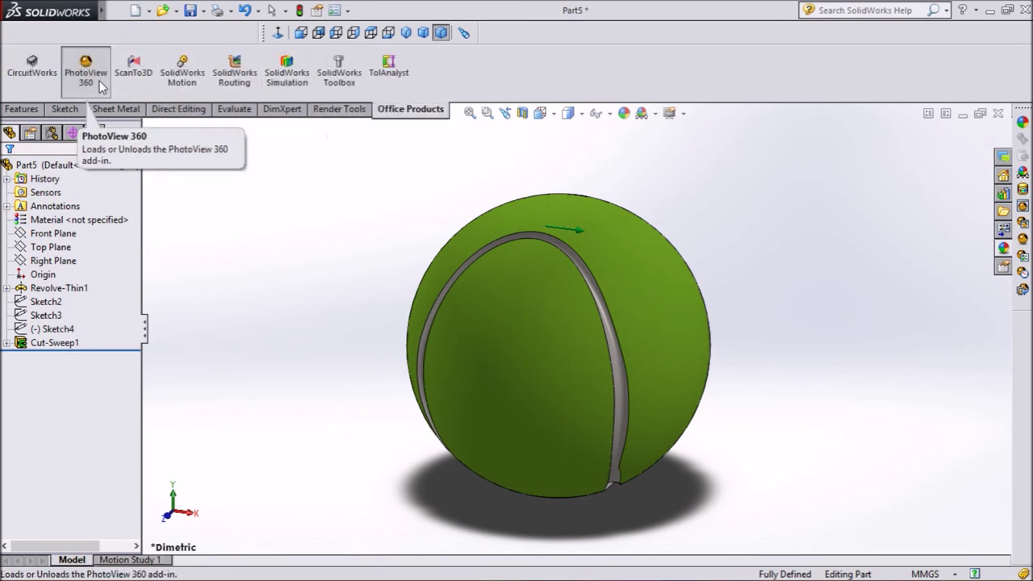
click(327, 113)
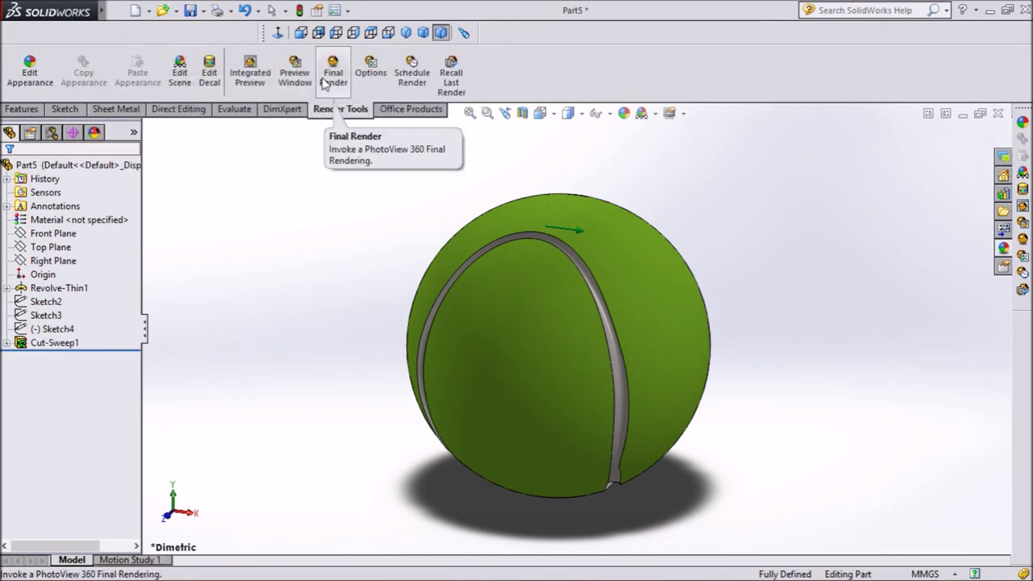
click(332, 72)
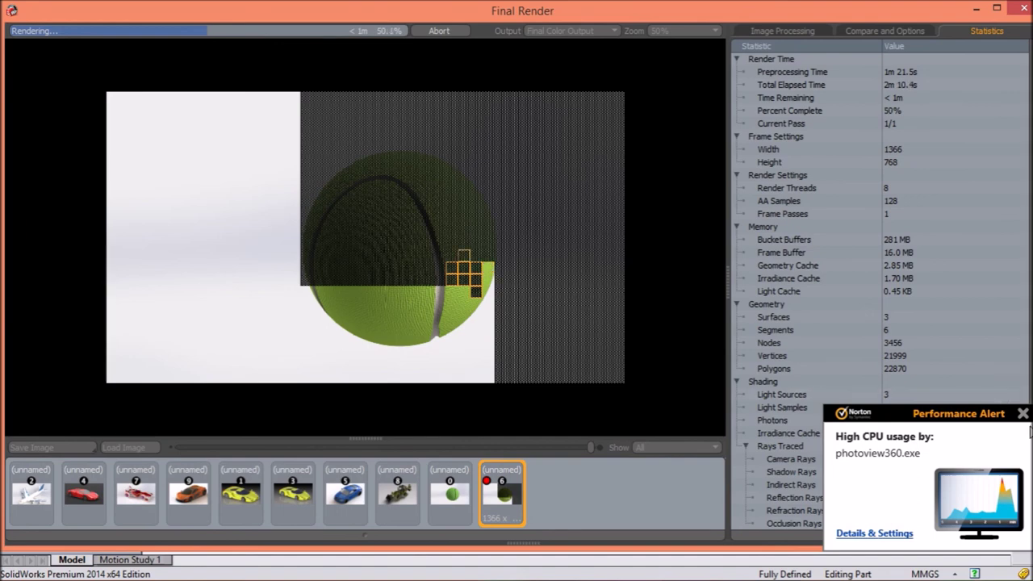
Dismiss the Norton performance alert while the final render runs to 100%
click(1022, 415)
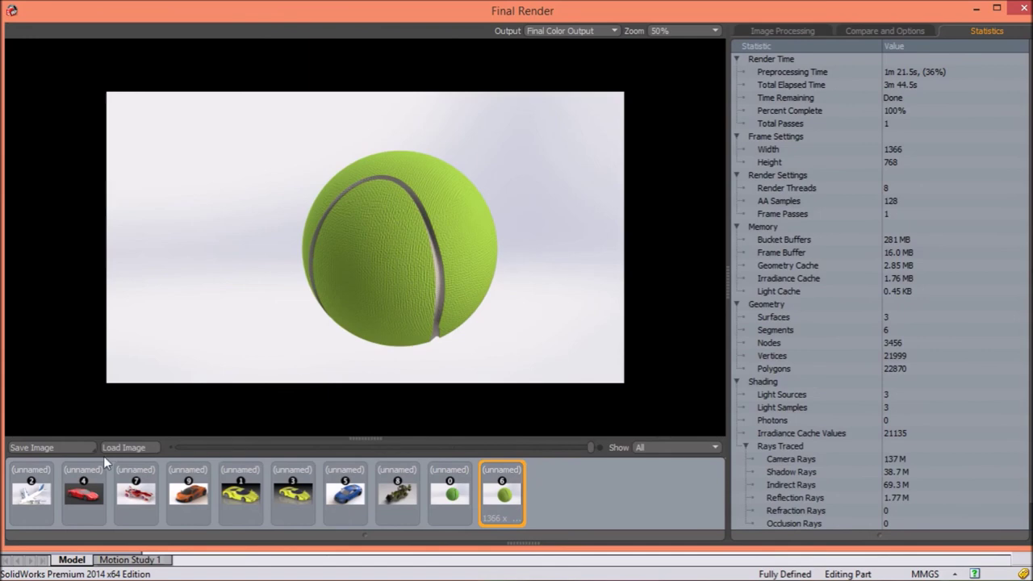
Save the render to the Desktop as JPEG 'Tennis Ball' and close the Final Render window
click(63, 447)
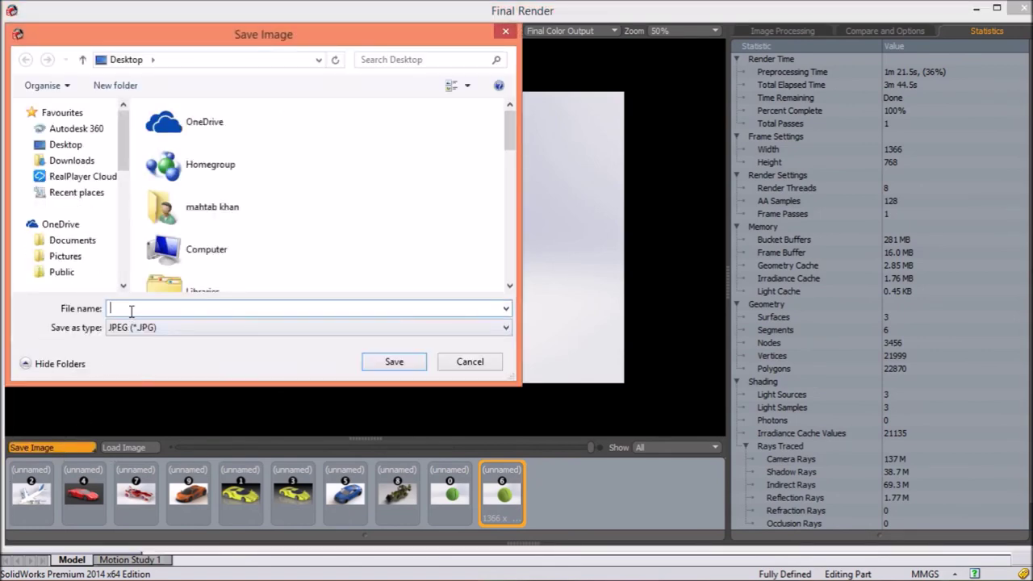
text(Tennis Ball)
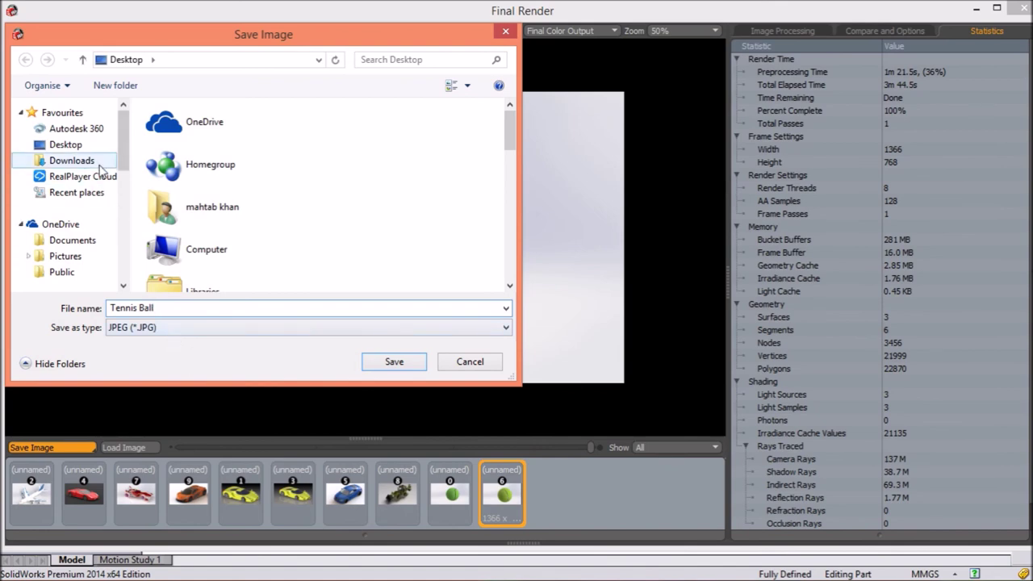
click(64, 144)
click(379, 369)
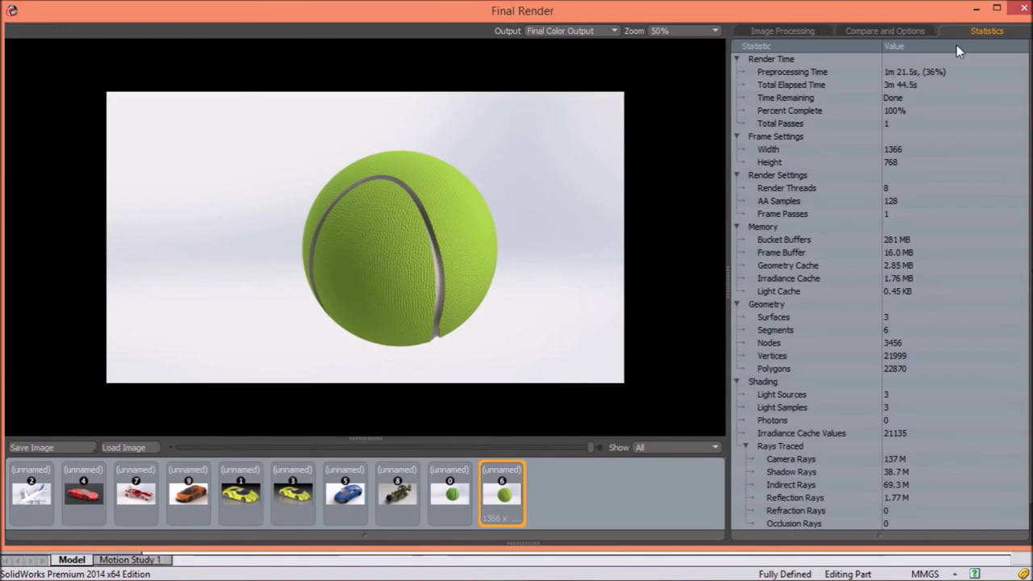
click(1017, 12)
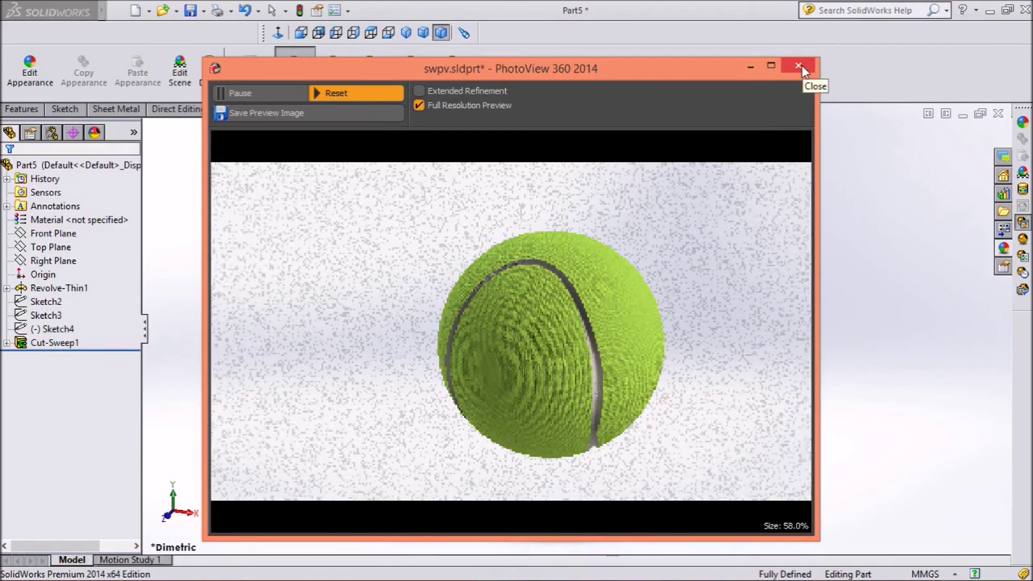
Close the PhotoView 360 preview window and minimize SolidWorks
click(800, 66)
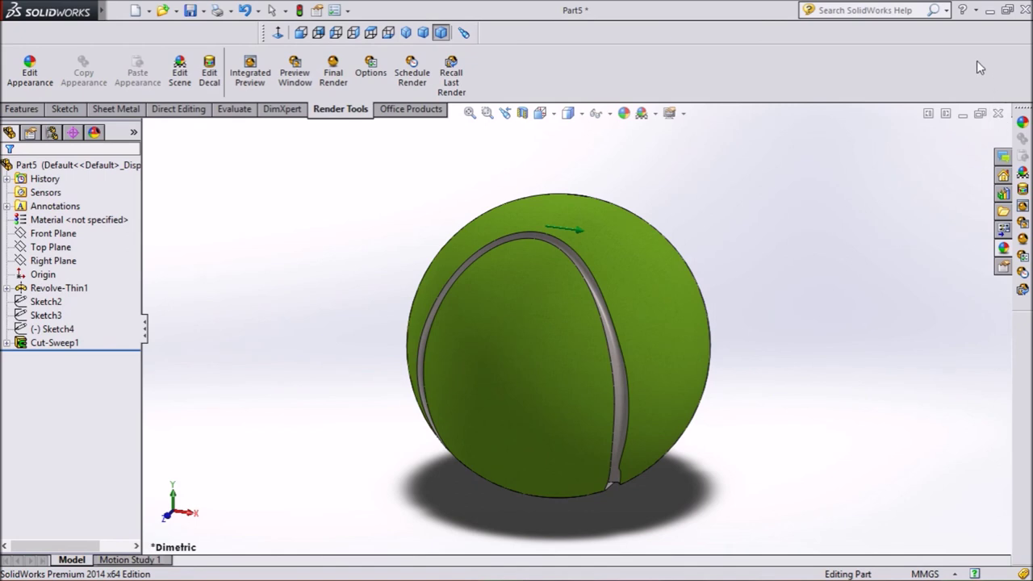
click(989, 12)
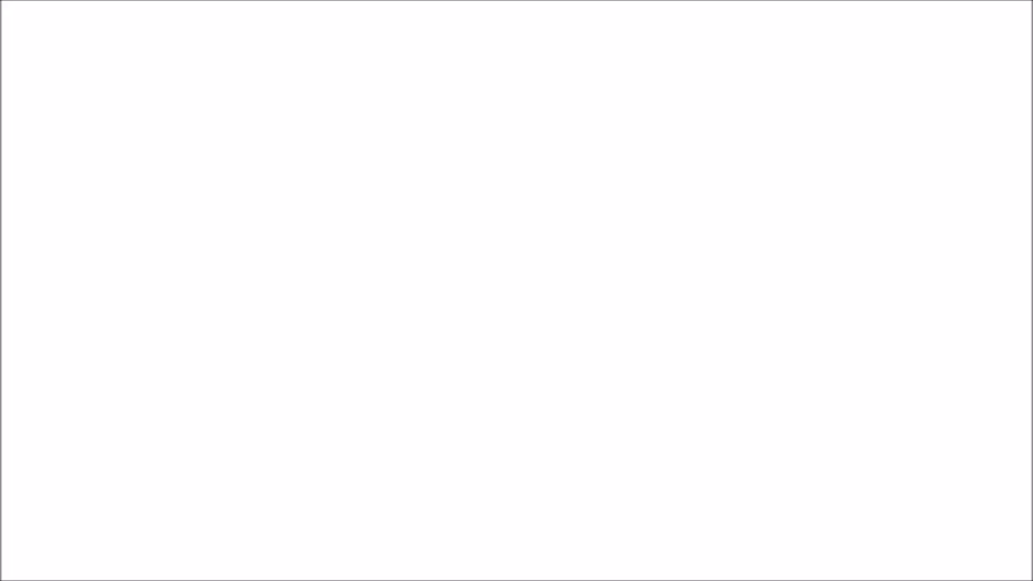